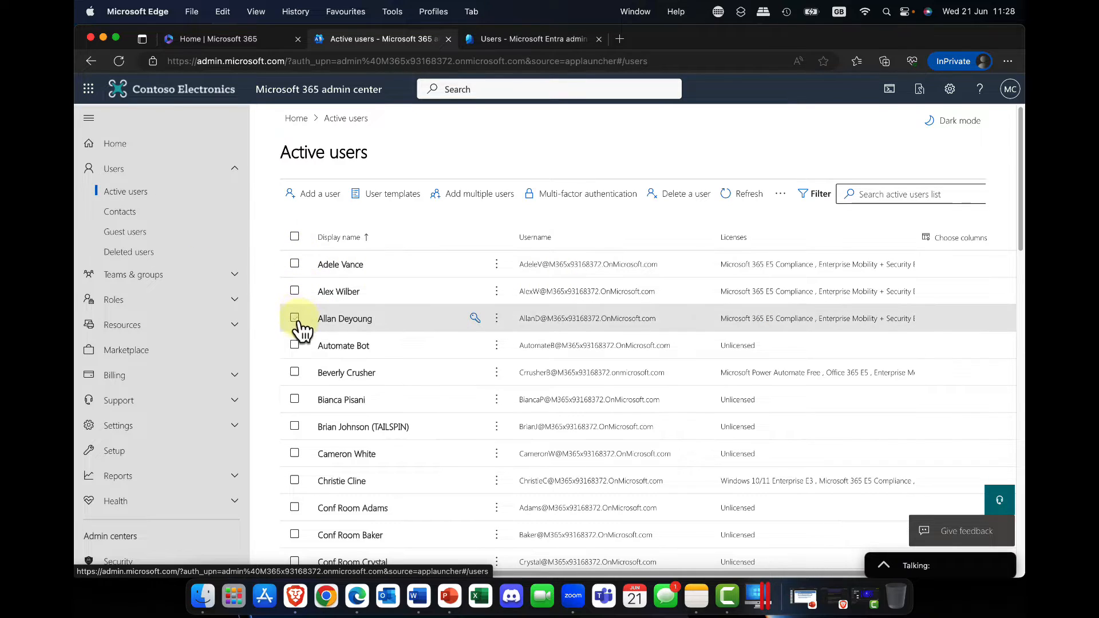
left_click(517, 36)
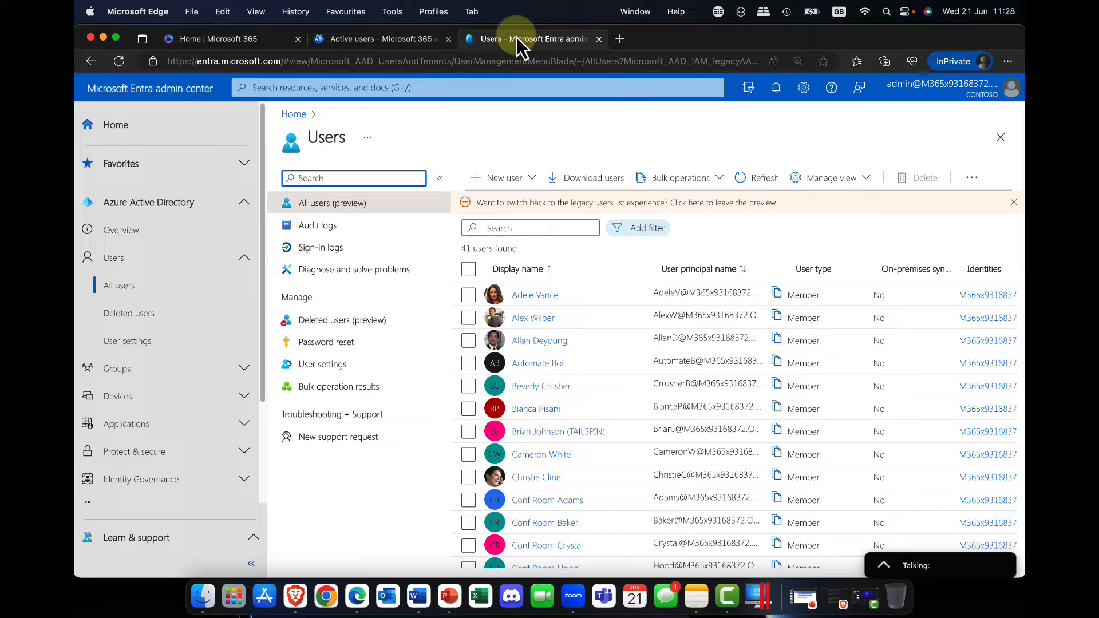
left_click(352, 39)
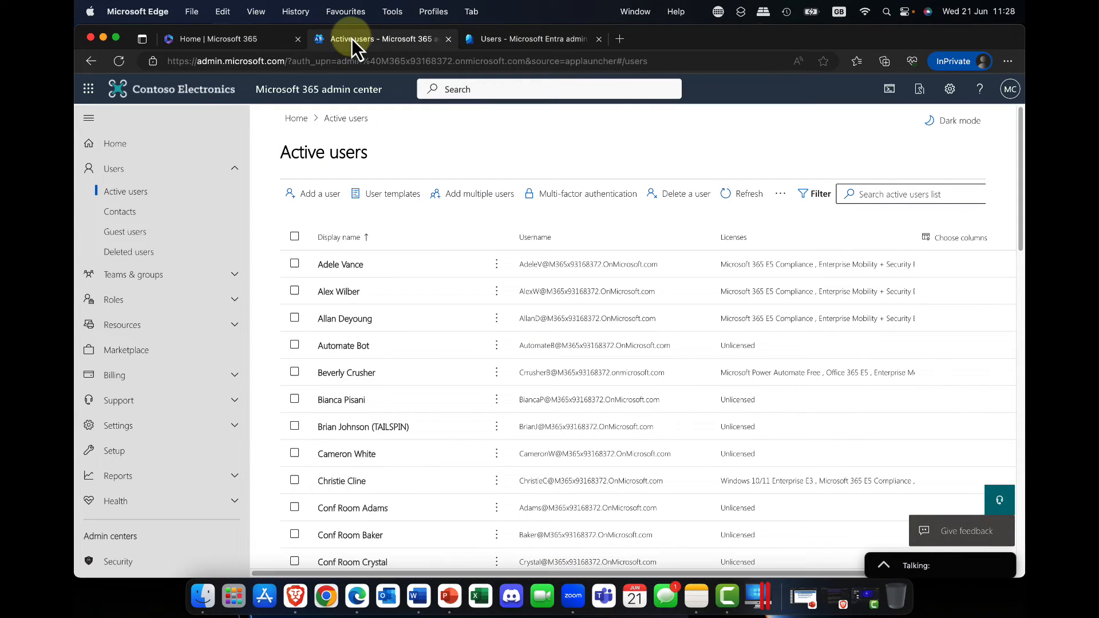
Start adding a new user and fill in the first name, last name and display name
left_click(331, 201)
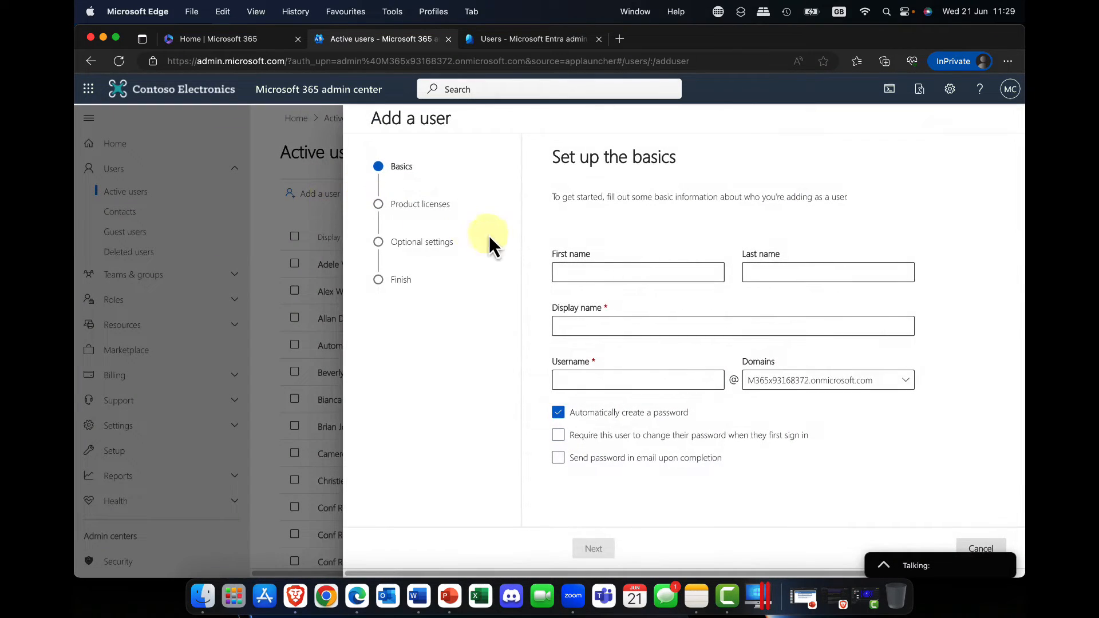
left_click(579, 272)
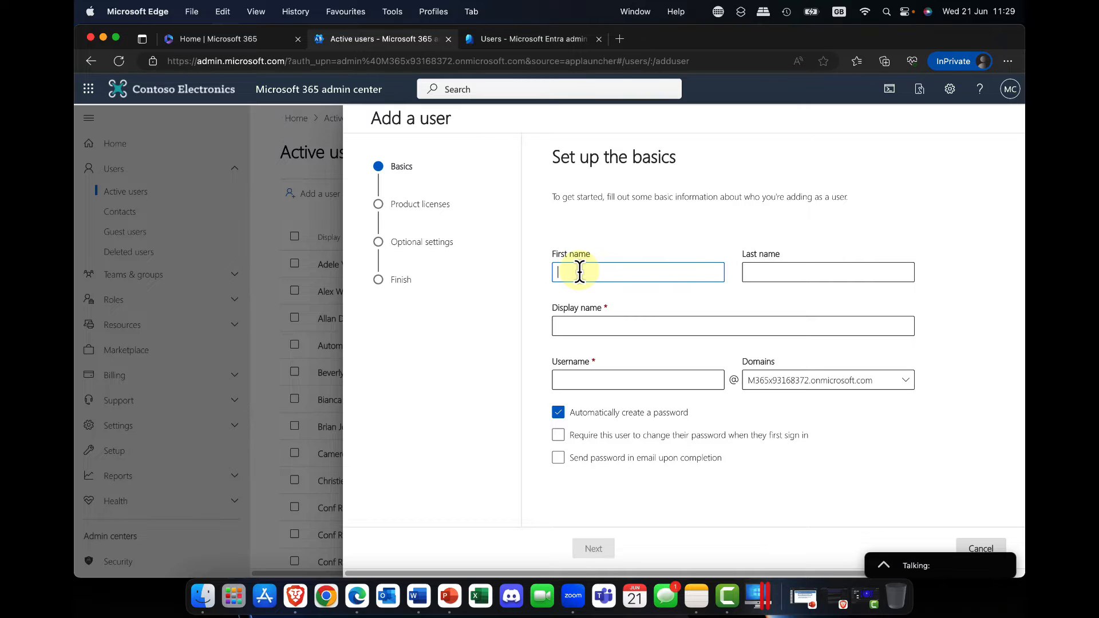
type("Bob")
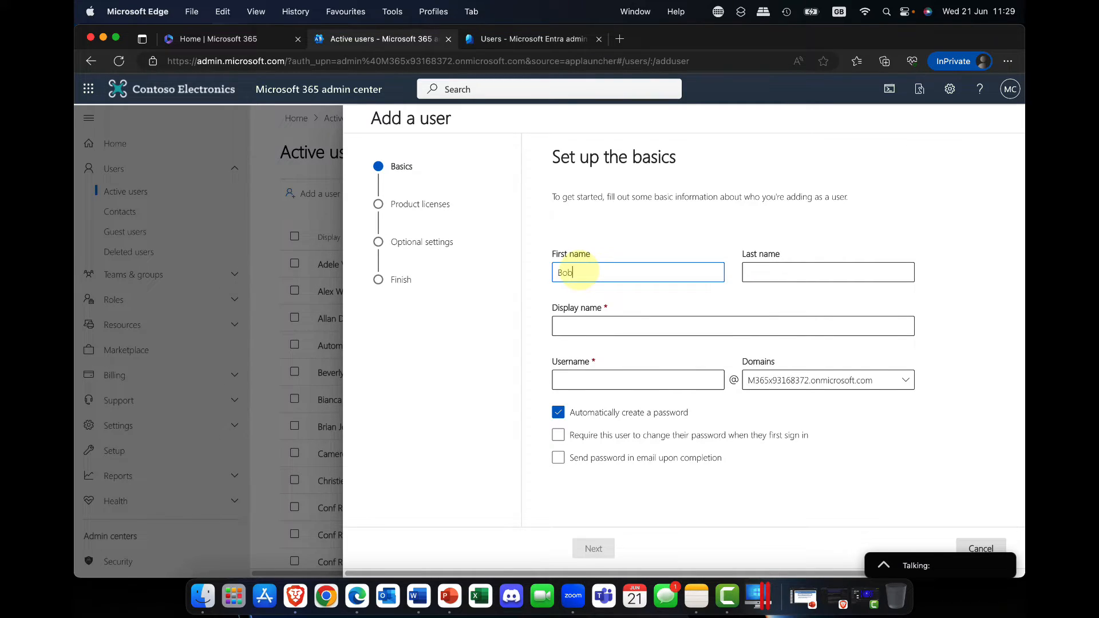
key("Tab")
type("Jones")
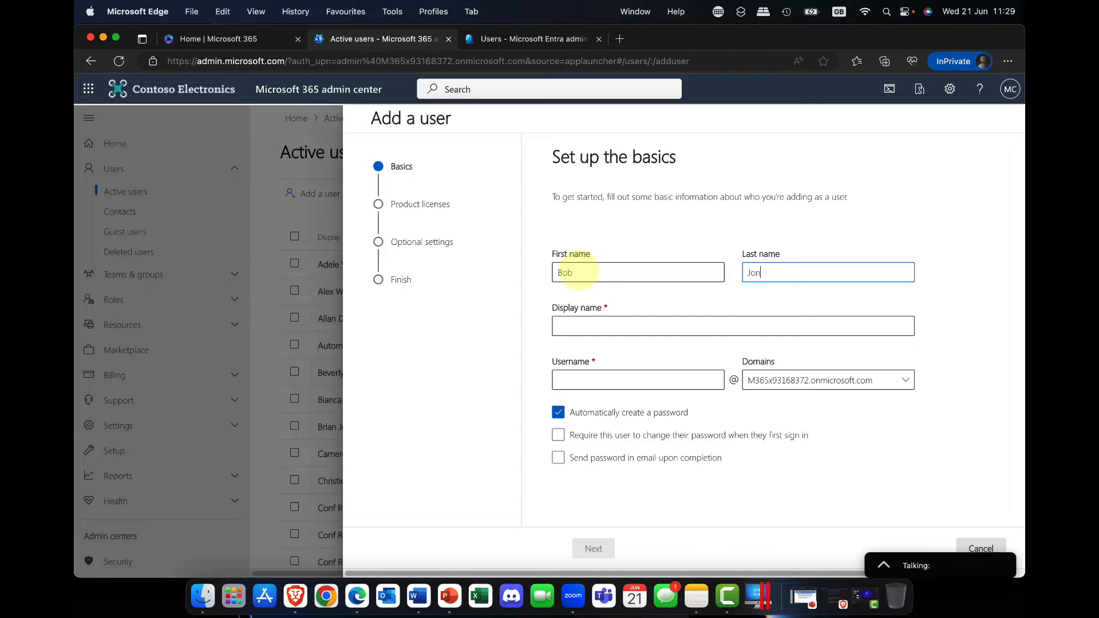
left_click(641, 324)
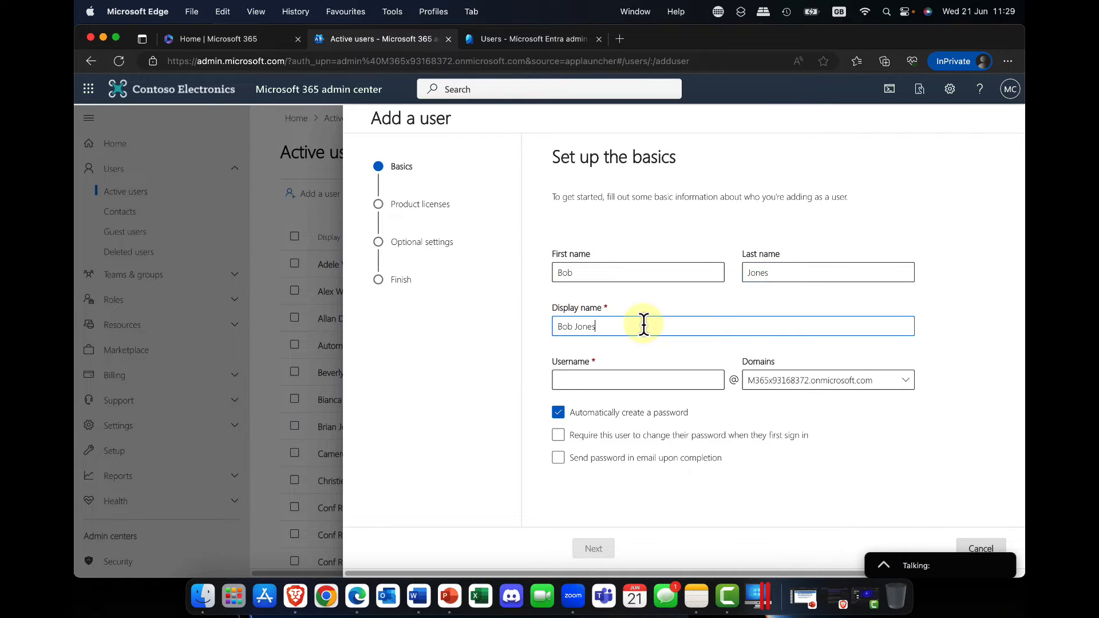
Enter the username as the user's last name followed by the first initial, keeping the default onmicrosoft.com domain
left_click(610, 379)
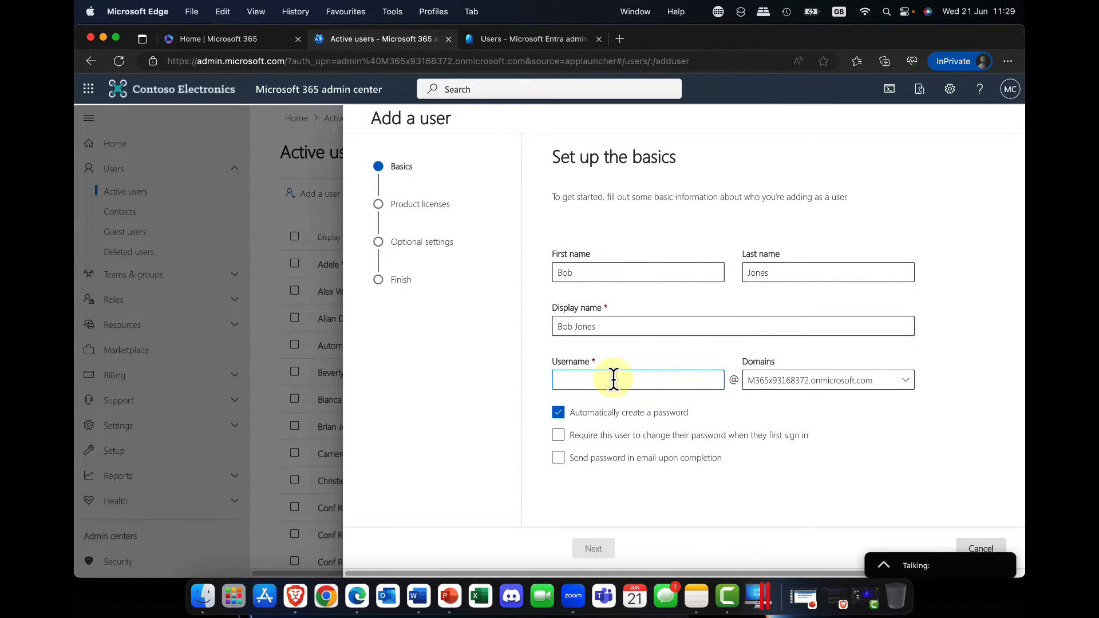
type("Jones")
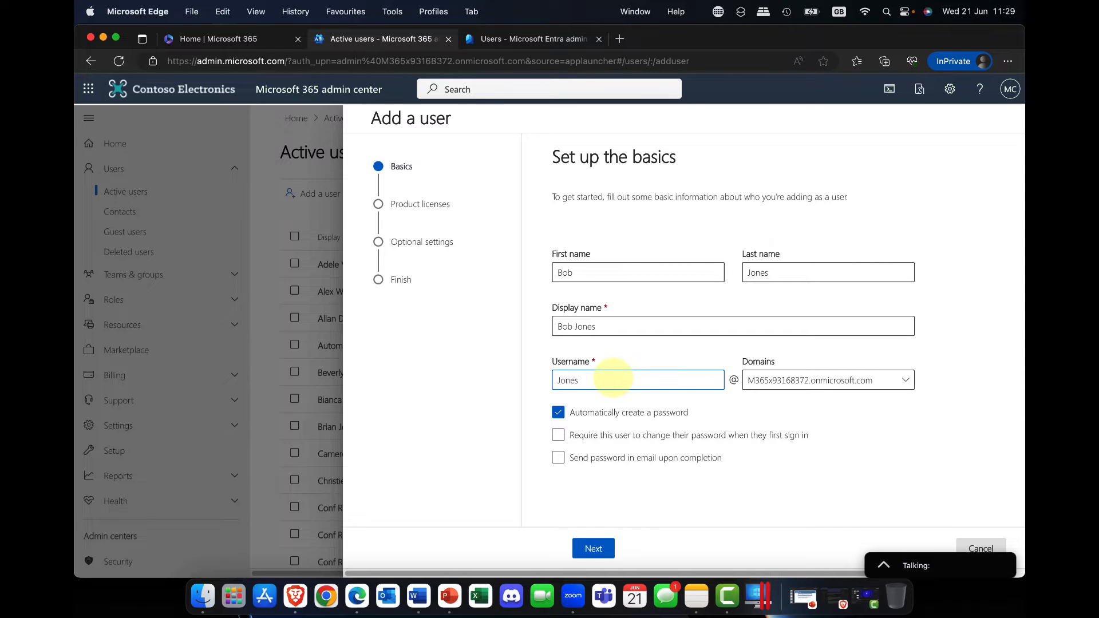
type("B")
type("B")
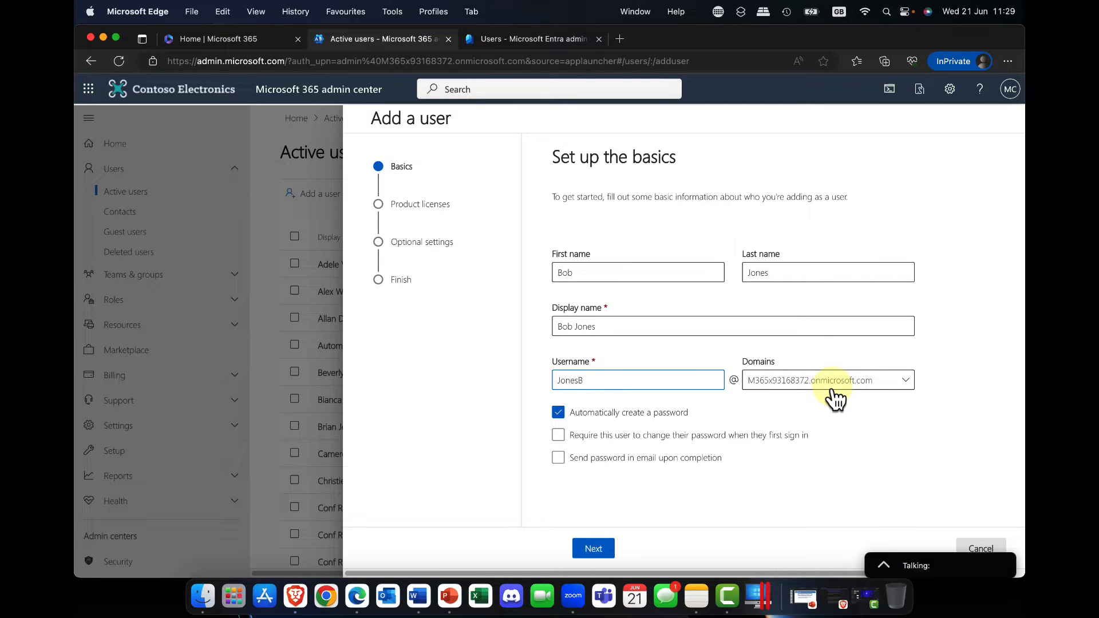
left_click(903, 387)
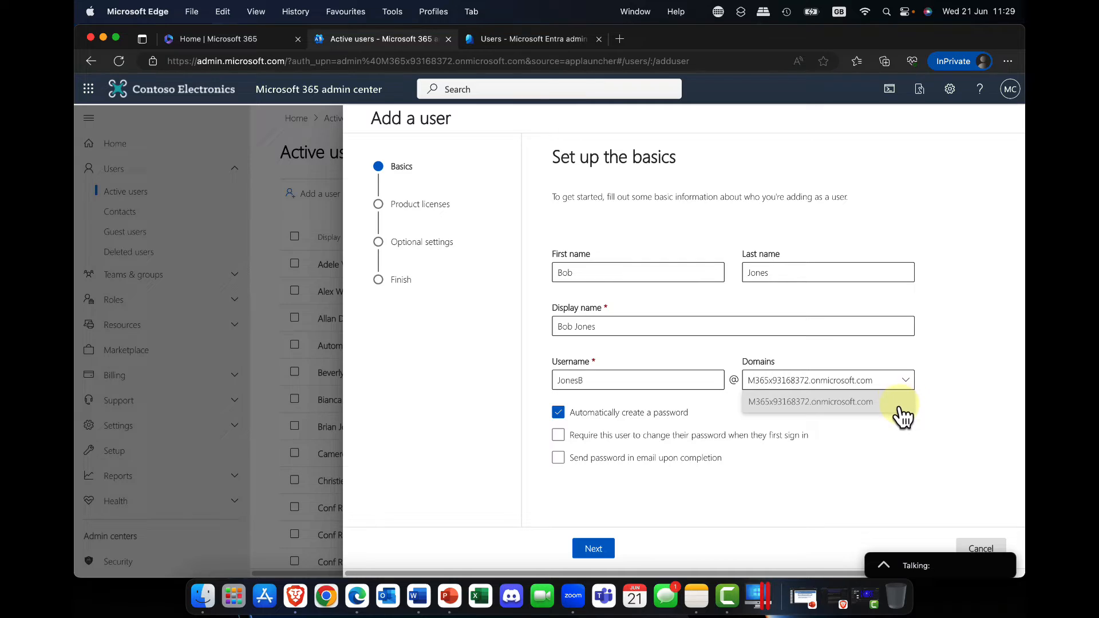
left_click(896, 366)
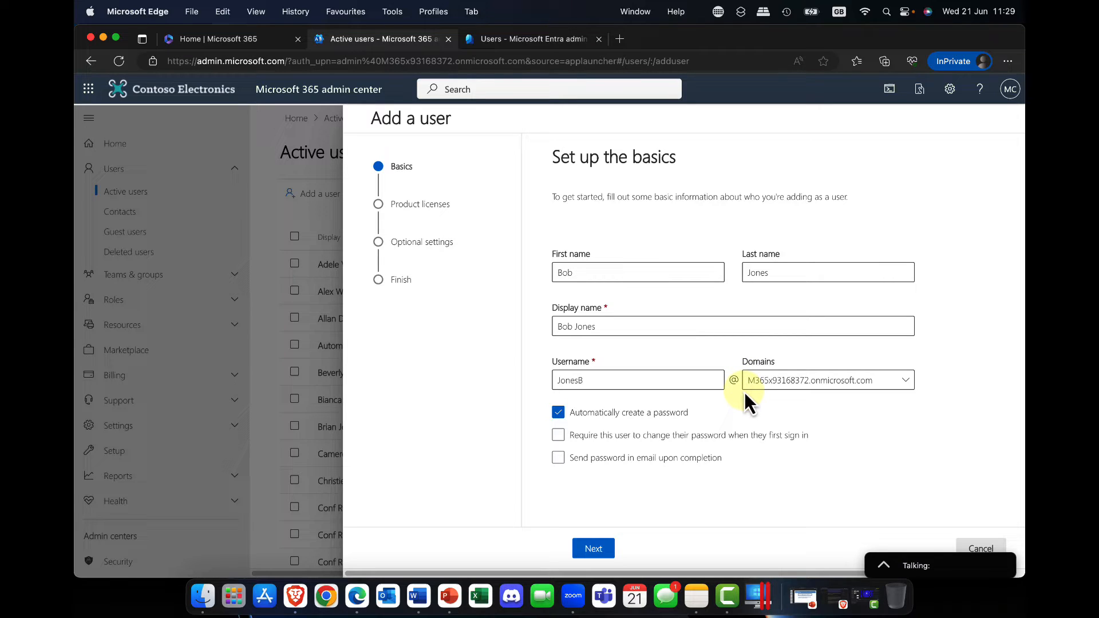
Keep only the automatically created password option enabled and continue to the product licenses
left_click(581, 433)
left_click(590, 439)
left_click(600, 440)
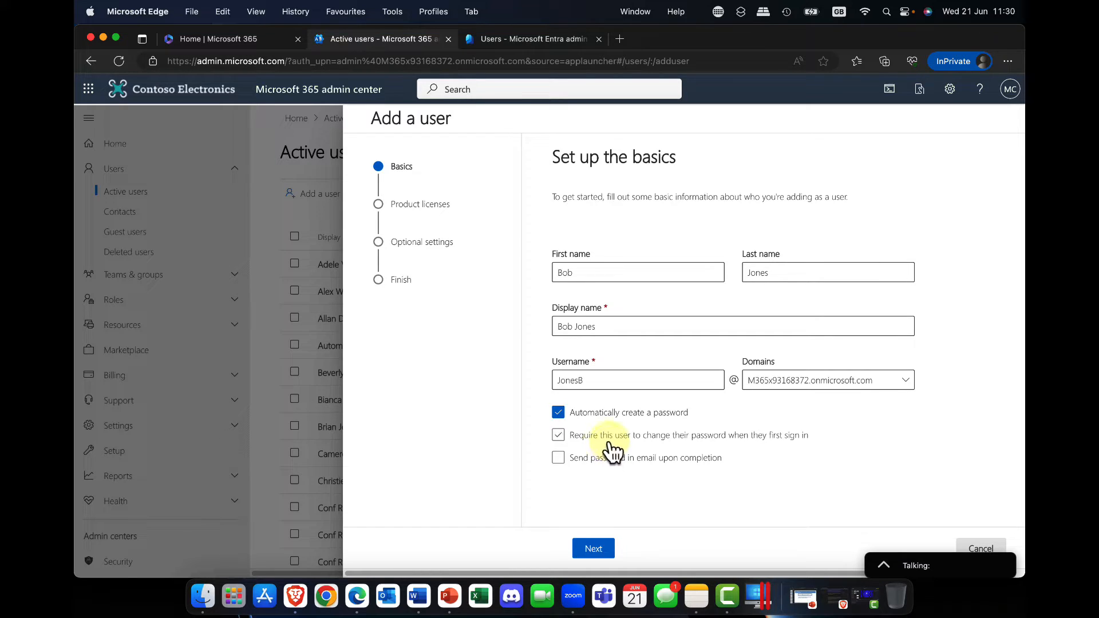
left_click(601, 551)
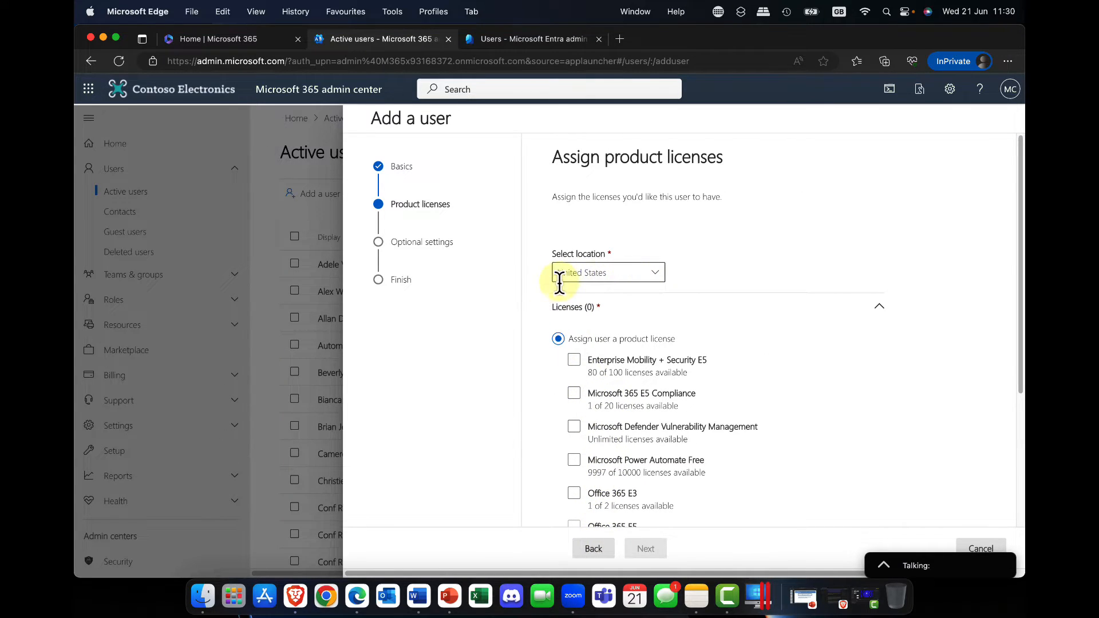
Keep United States as the location and assign the Office 365 E3 and Windows 10/11 Enterprise E3 licenses
left_click(655, 274)
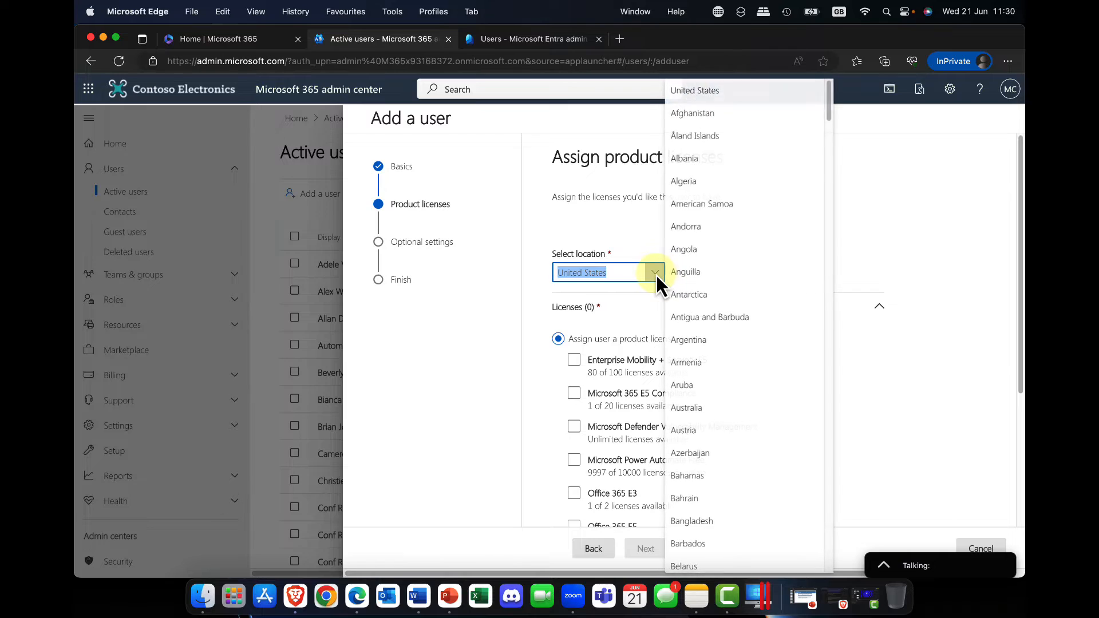
left_click(634, 247)
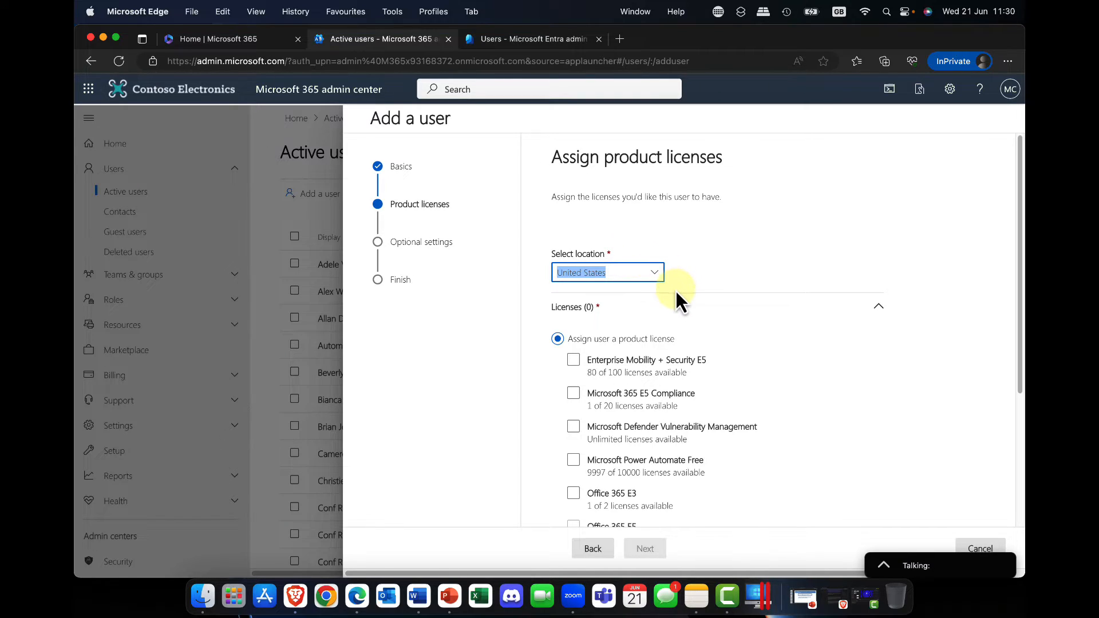
scroll(681, 347, "down", 1)
scroll(682, 347, "down", 2)
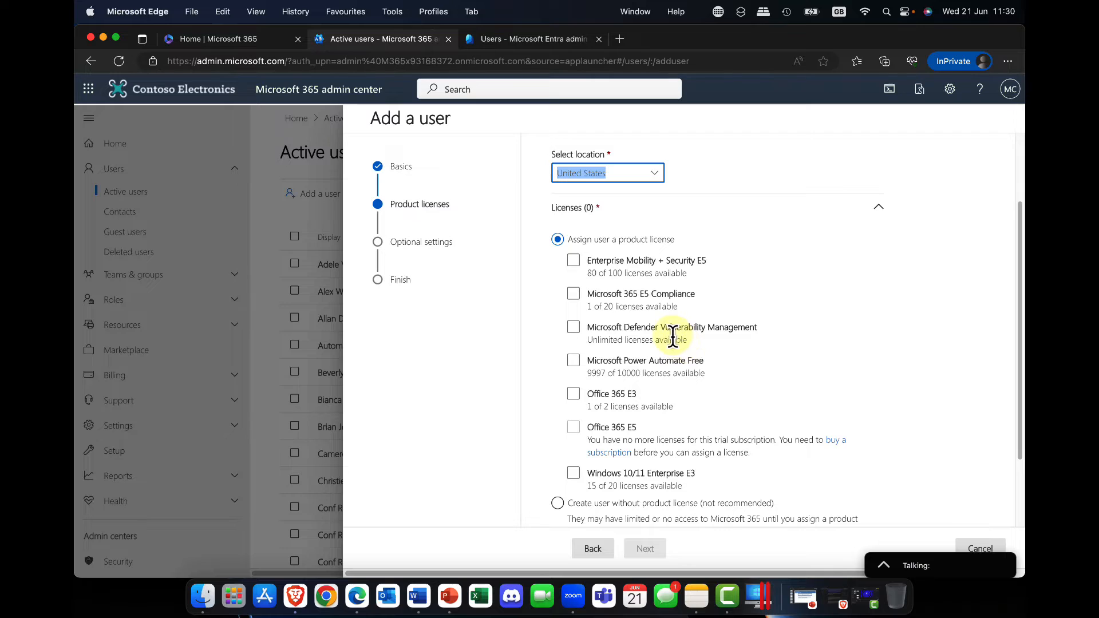
left_click(574, 394)
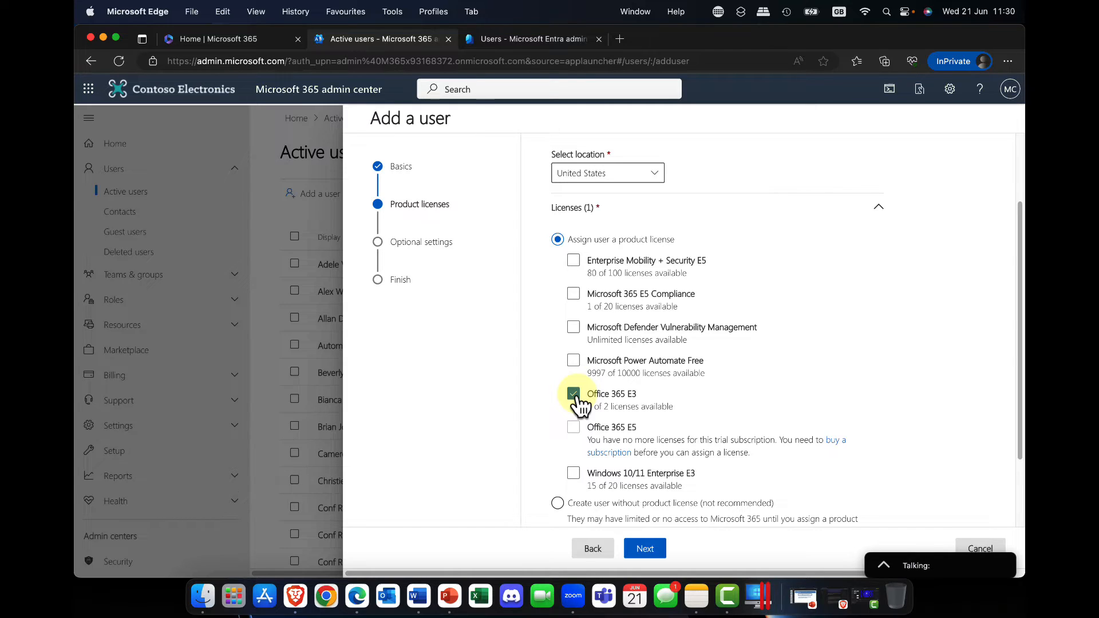
left_click(574, 474)
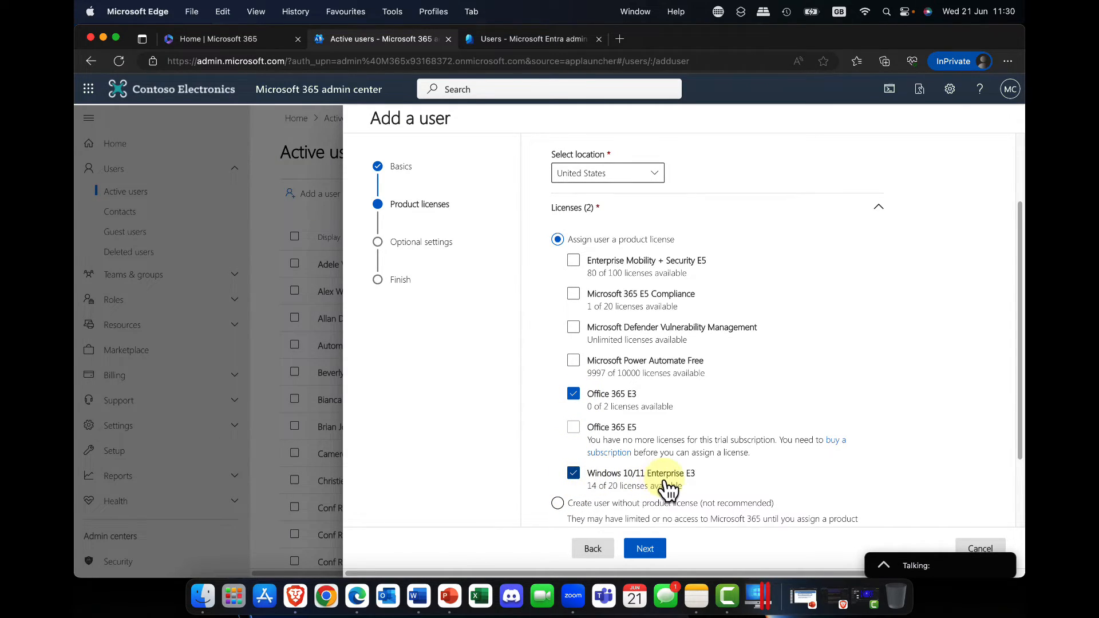
Add the Enterprise Mobility + Security E5 and Microsoft 365 E5 Compliance licenses and continue to the optional settings
scroll(665, 486, "down", 2)
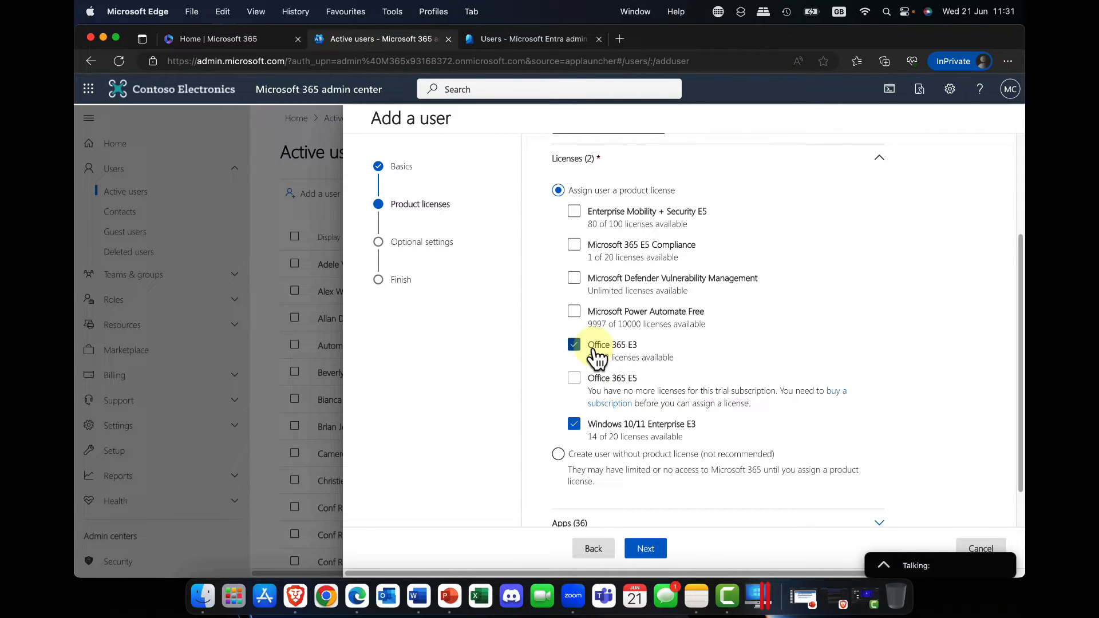
scroll(595, 356, "up", 2)
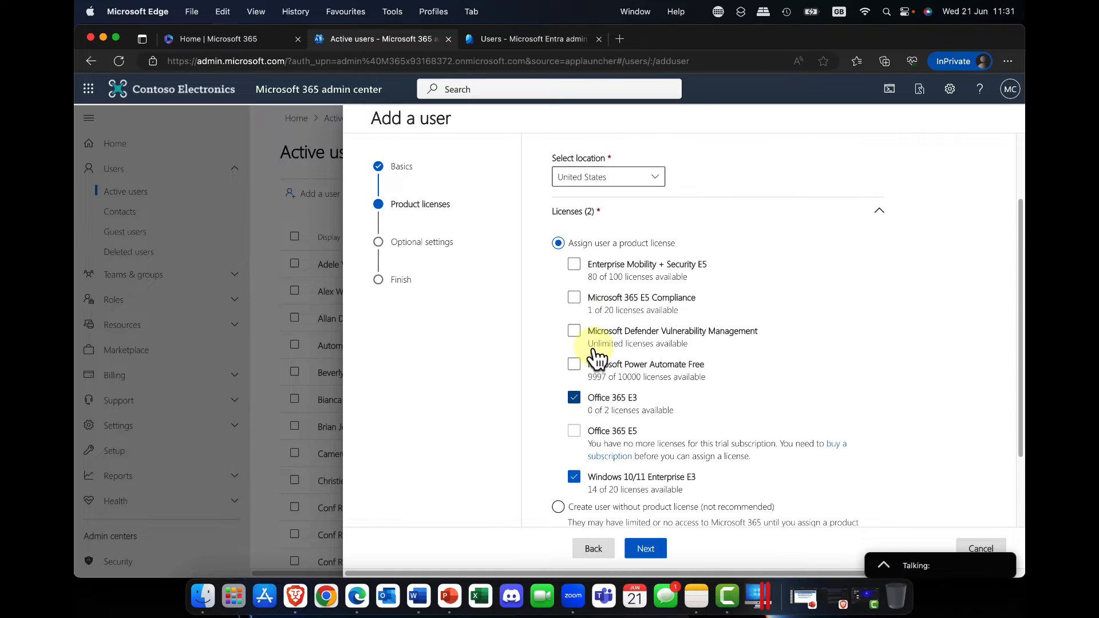
left_click(575, 273)
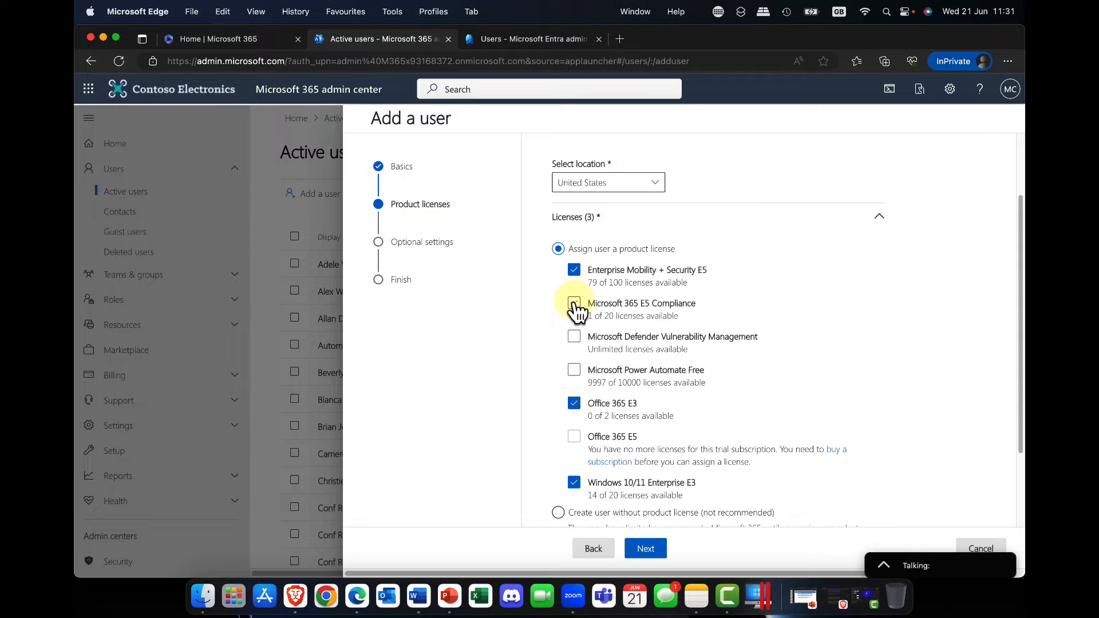
left_click(574, 304)
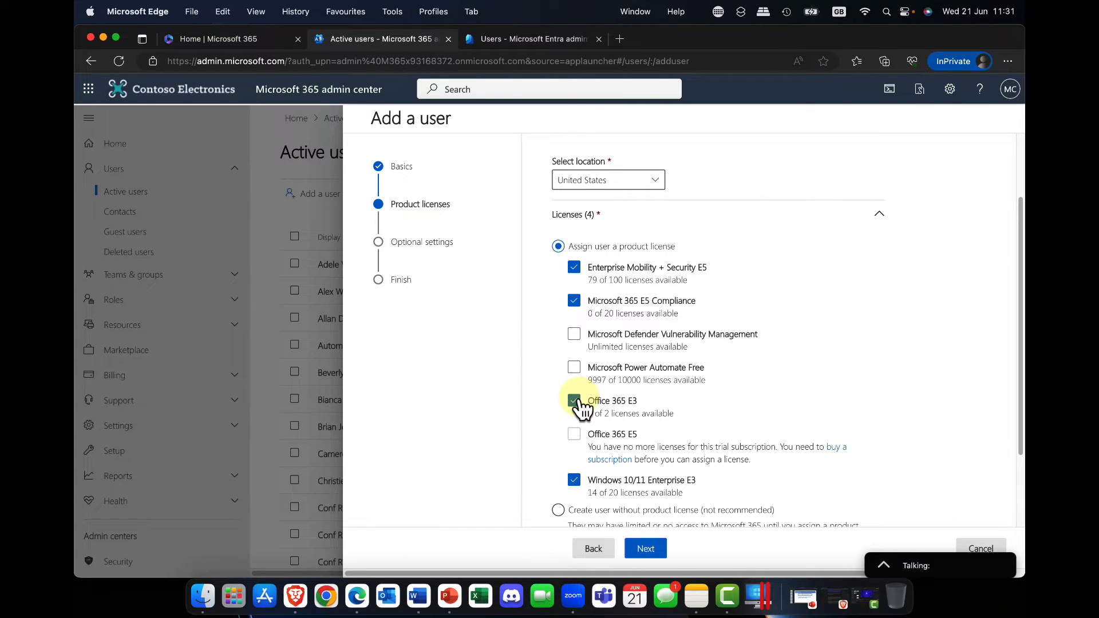
left_click(662, 550)
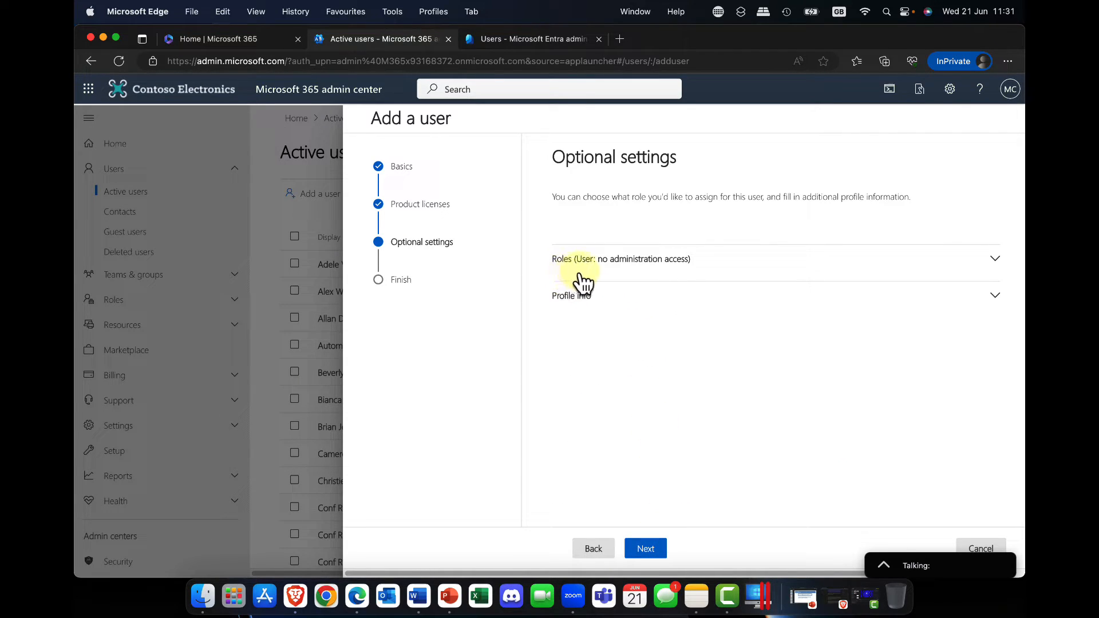
Give the user admin center access with the Teams Administrator and SharePoint Administrator roles, and continue to the review
left_click(679, 272)
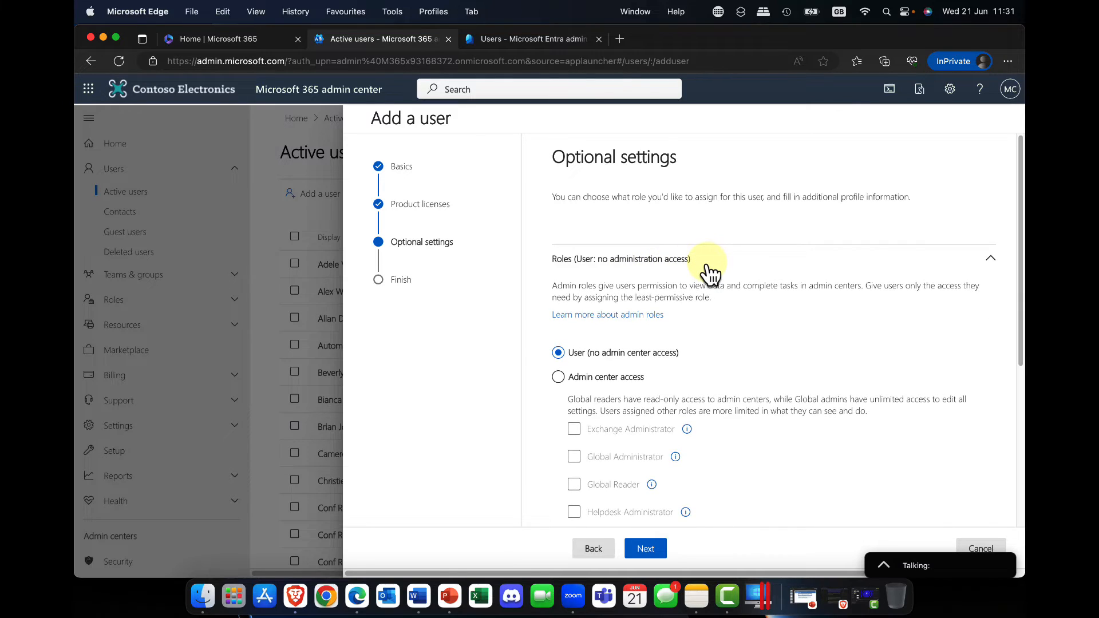
scroll(704, 294, "down", 3)
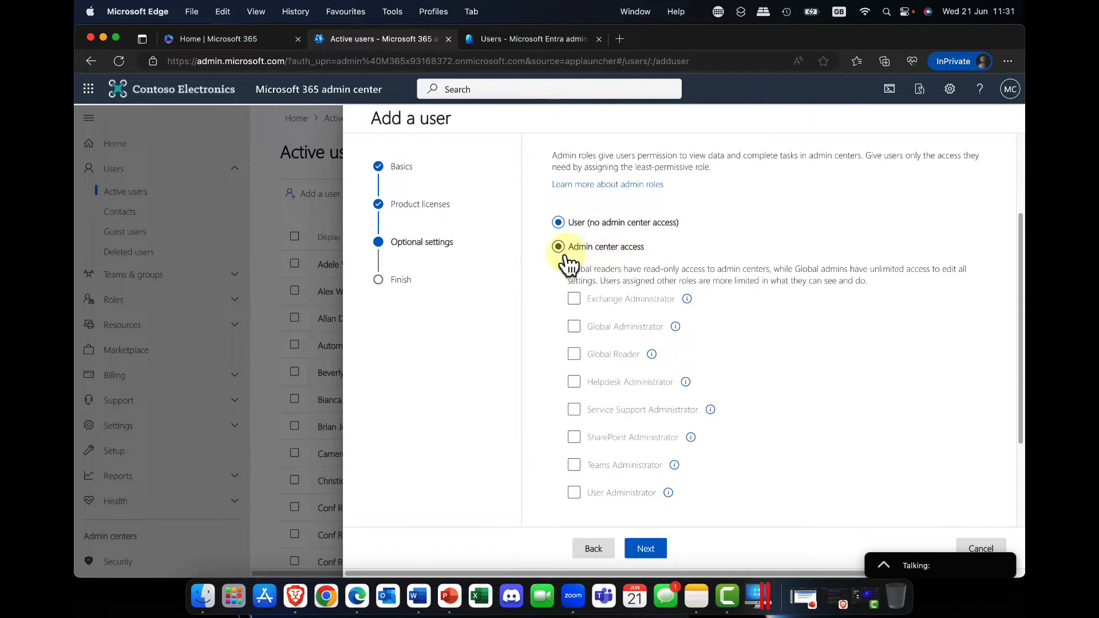
left_click(604, 261)
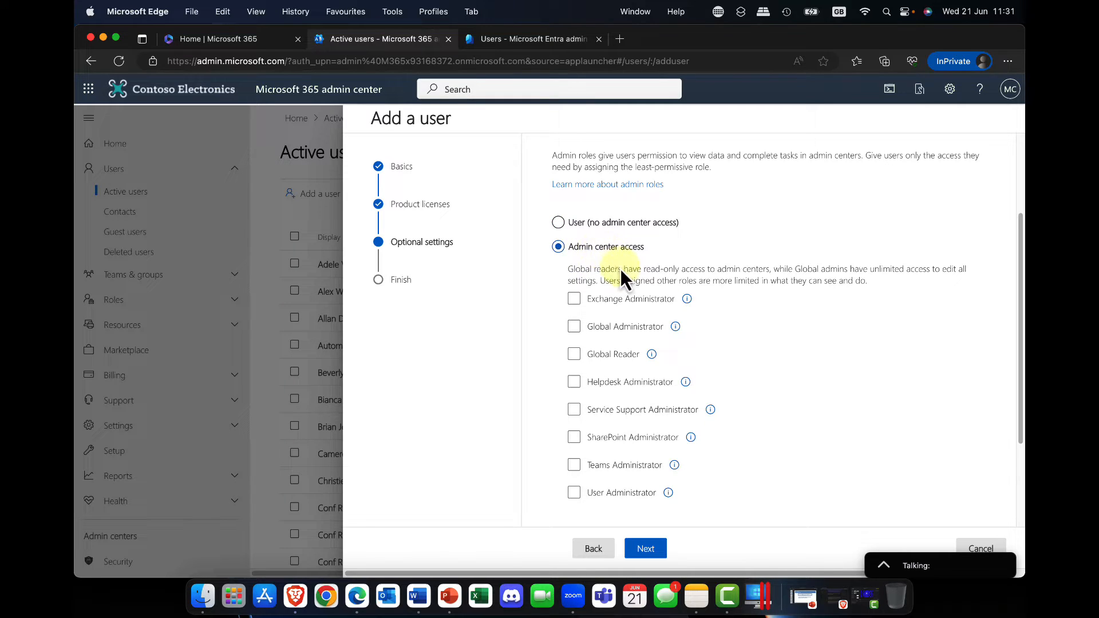
left_click(639, 303)
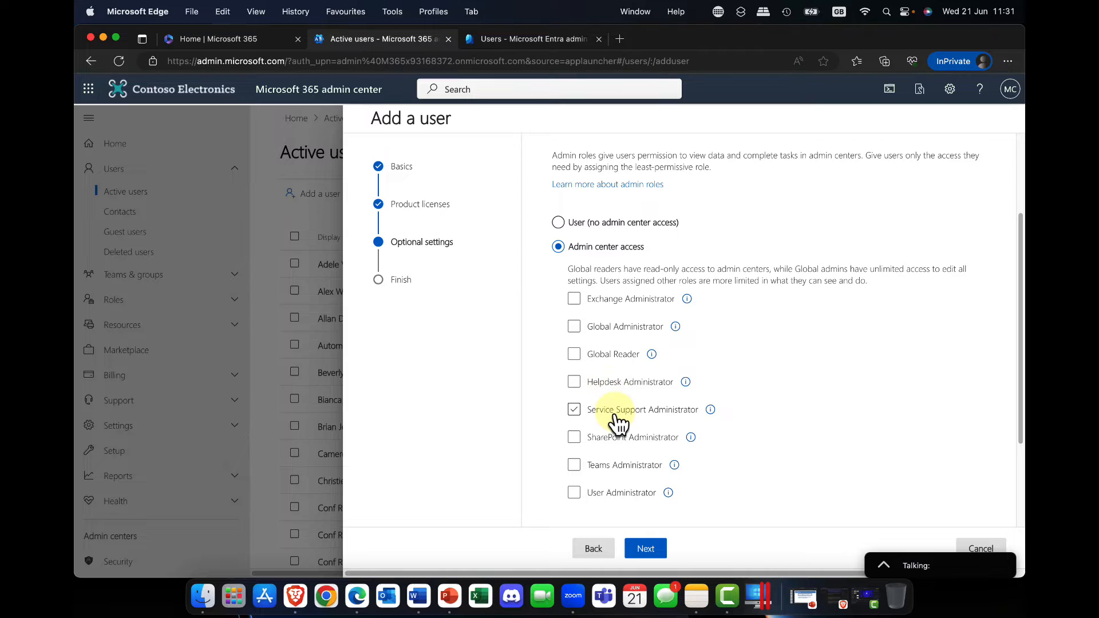
scroll(623, 450, "down", 2)
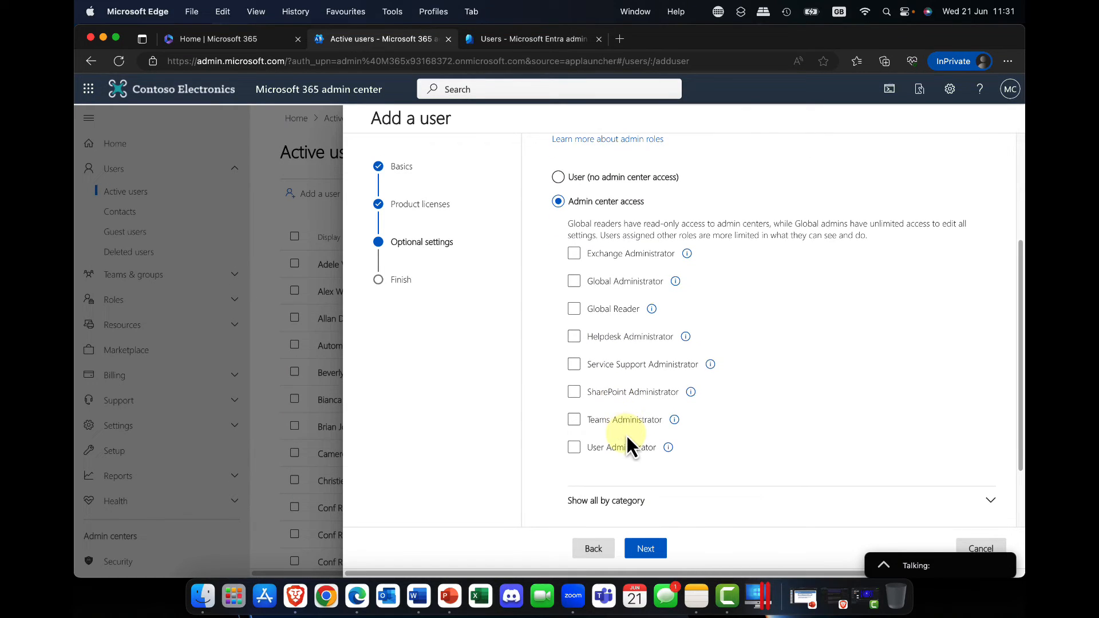
left_click(576, 426)
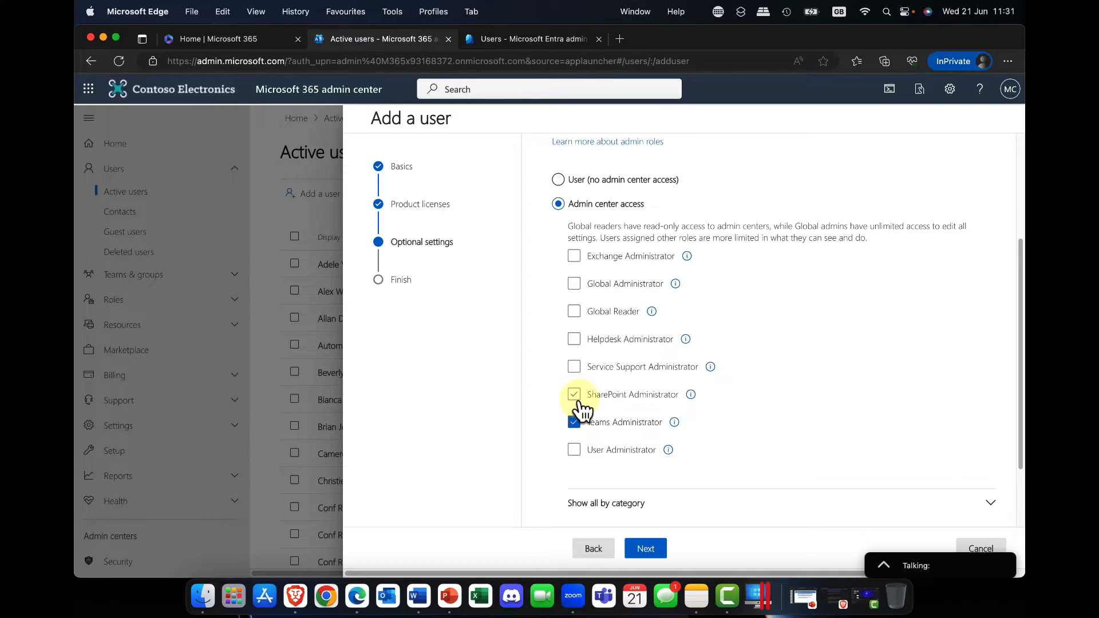
left_click(575, 396)
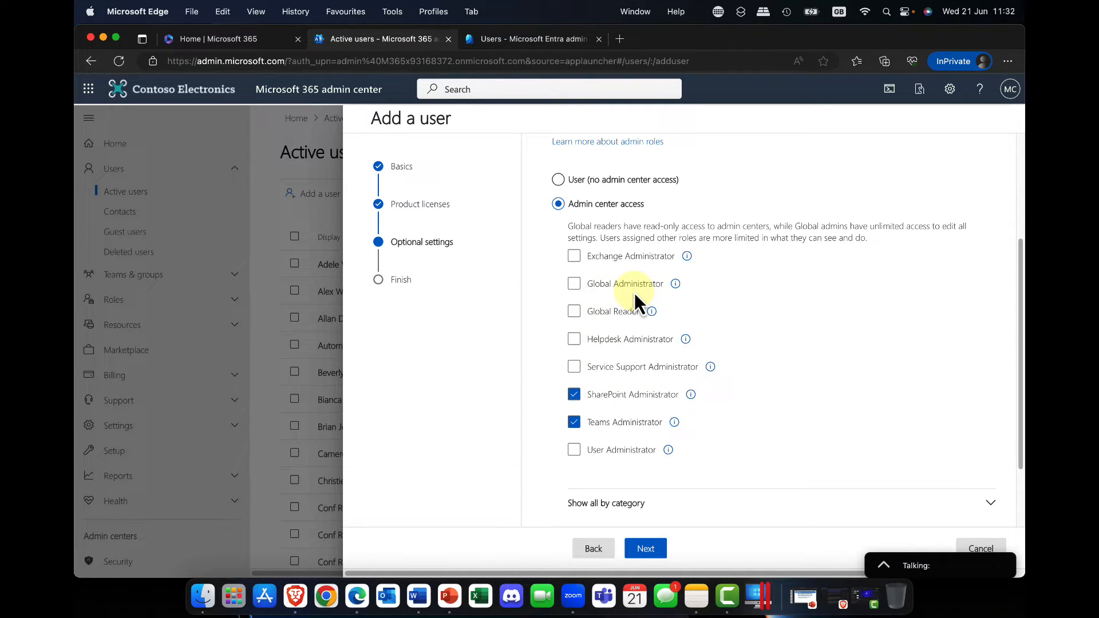
left_click(598, 452)
left_click(656, 554)
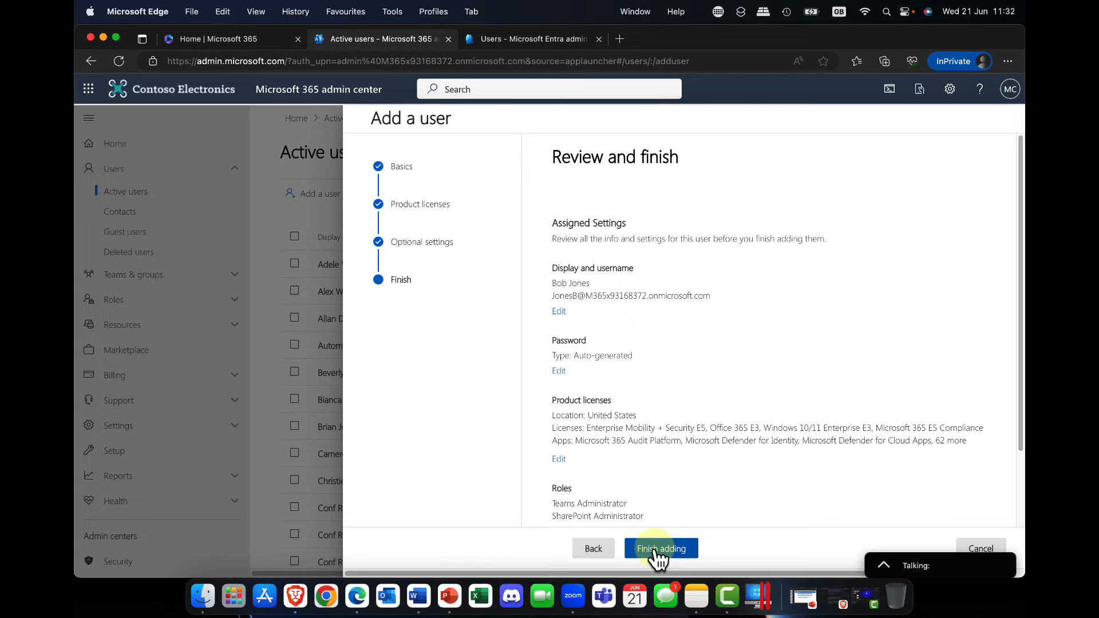
Return from the review to the optional settings and expand the profile info section
left_click(610, 554)
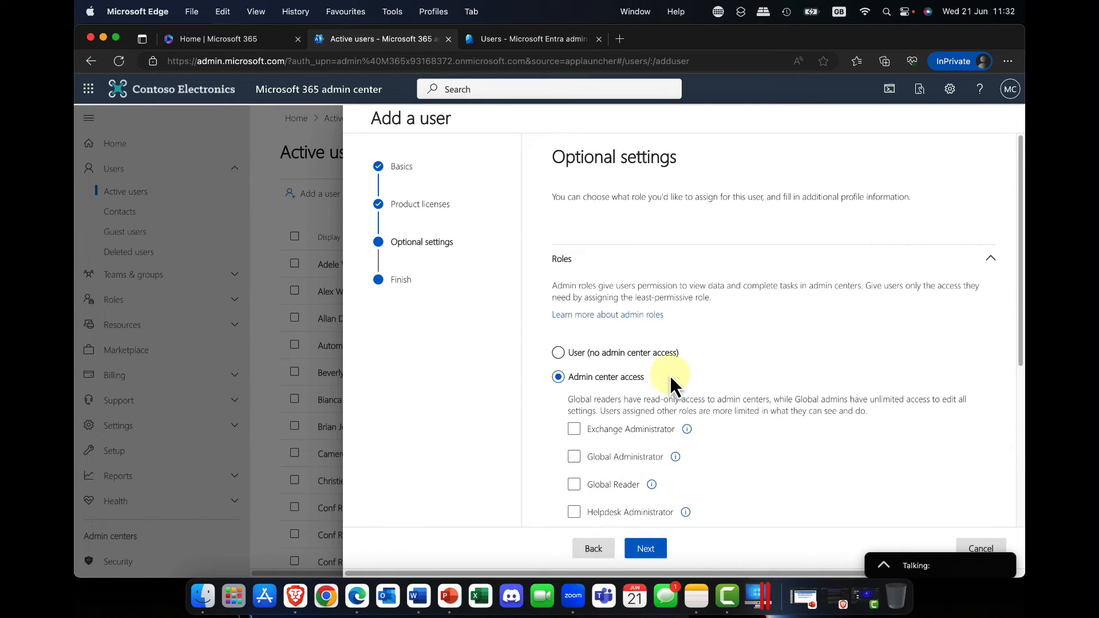
scroll(674, 382, "down", 5)
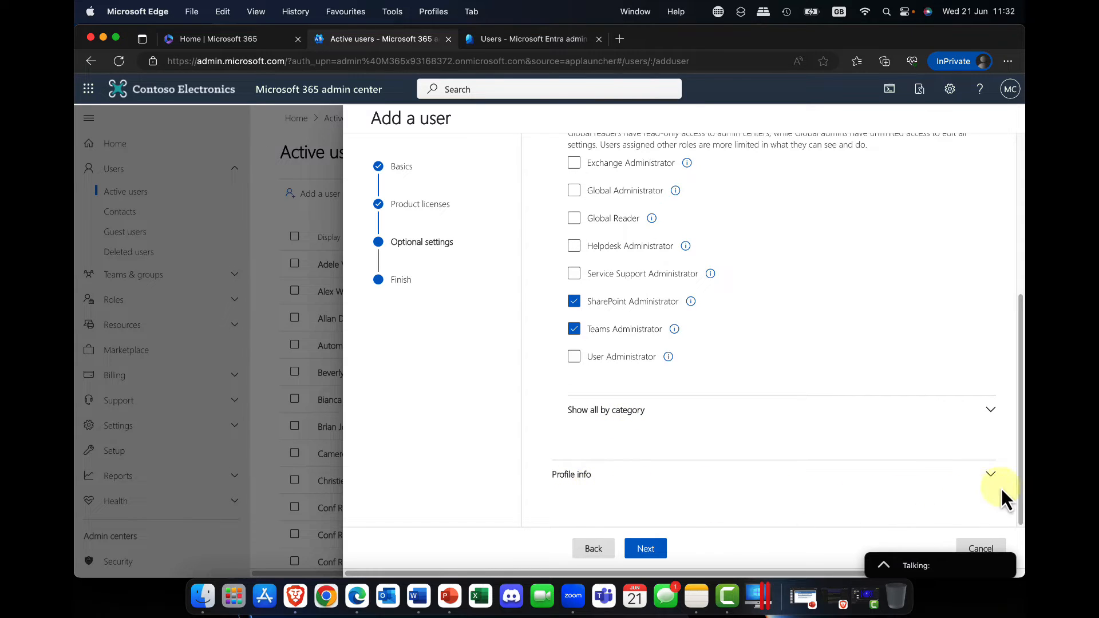
left_click(993, 476)
scroll(874, 414, "down", 8)
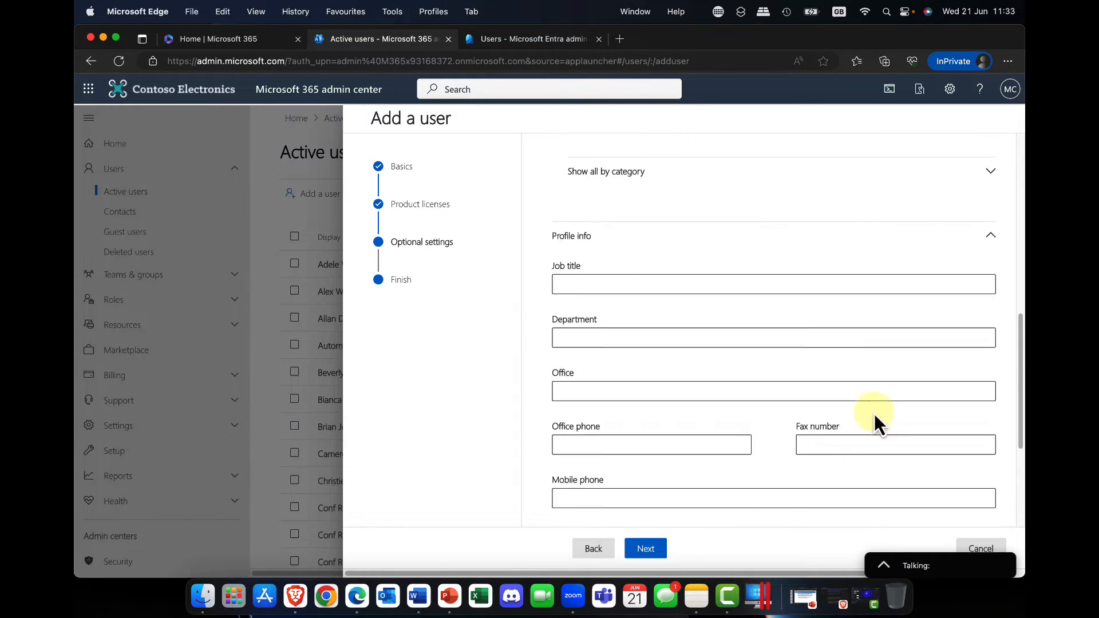
scroll(873, 414, "up", 3)
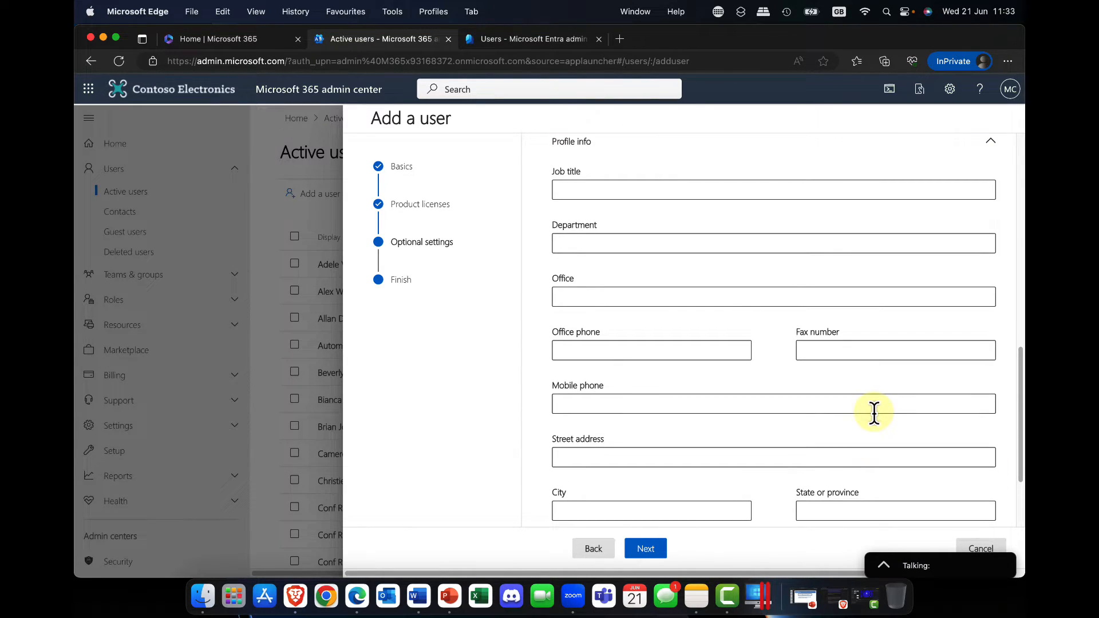
Set the user's job title to Sales Staff and the department to Sales
left_click(593, 189)
type("S")
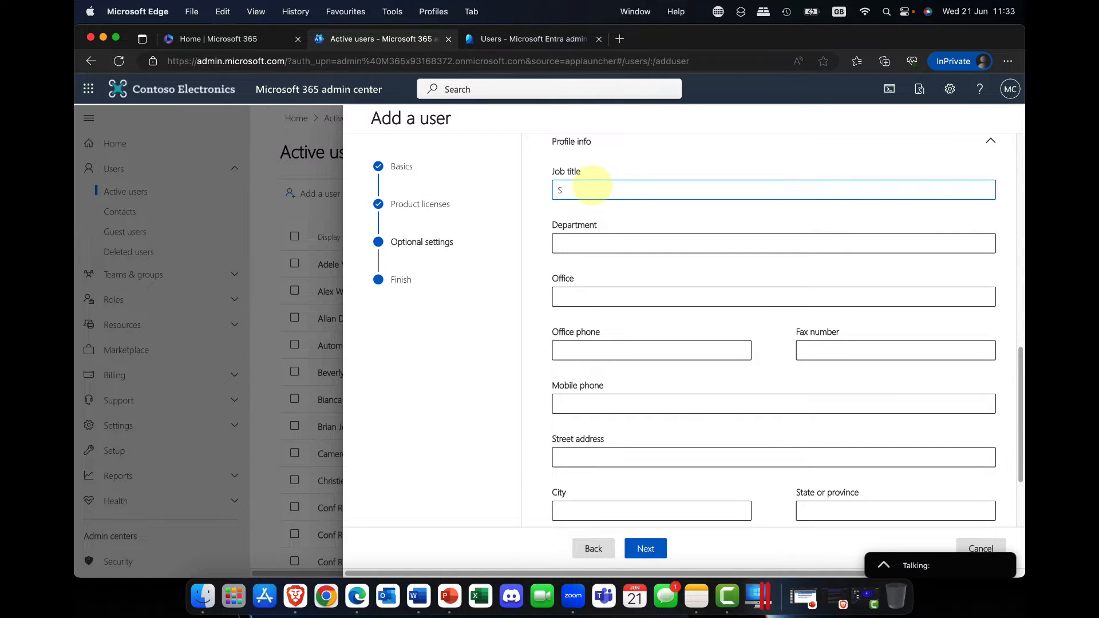
type("ales Staff")
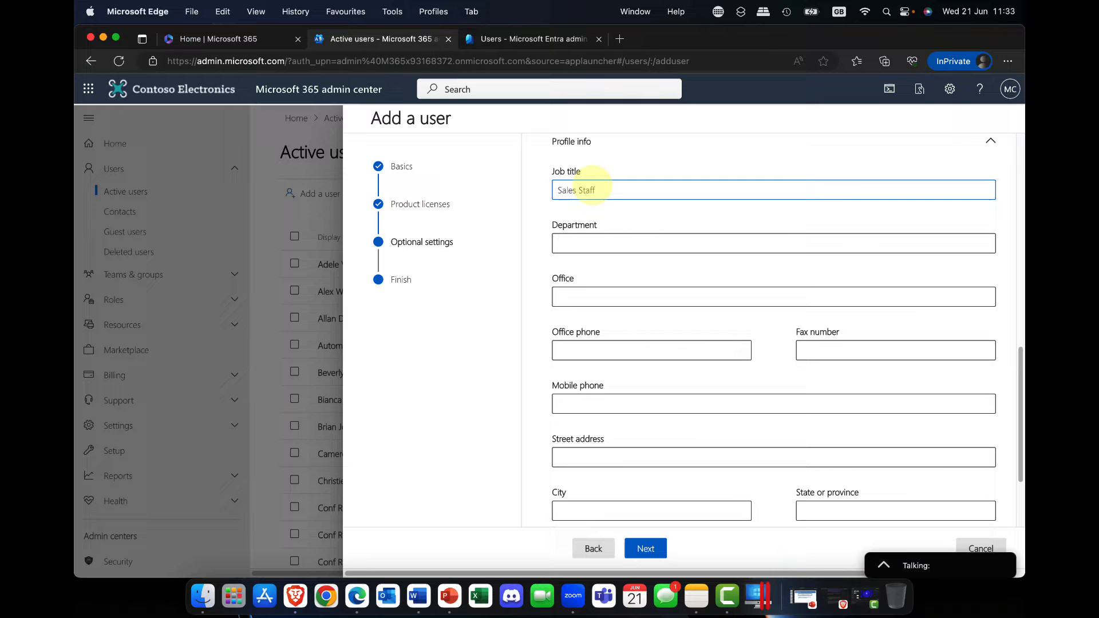
left_click(607, 239)
type("Sales")
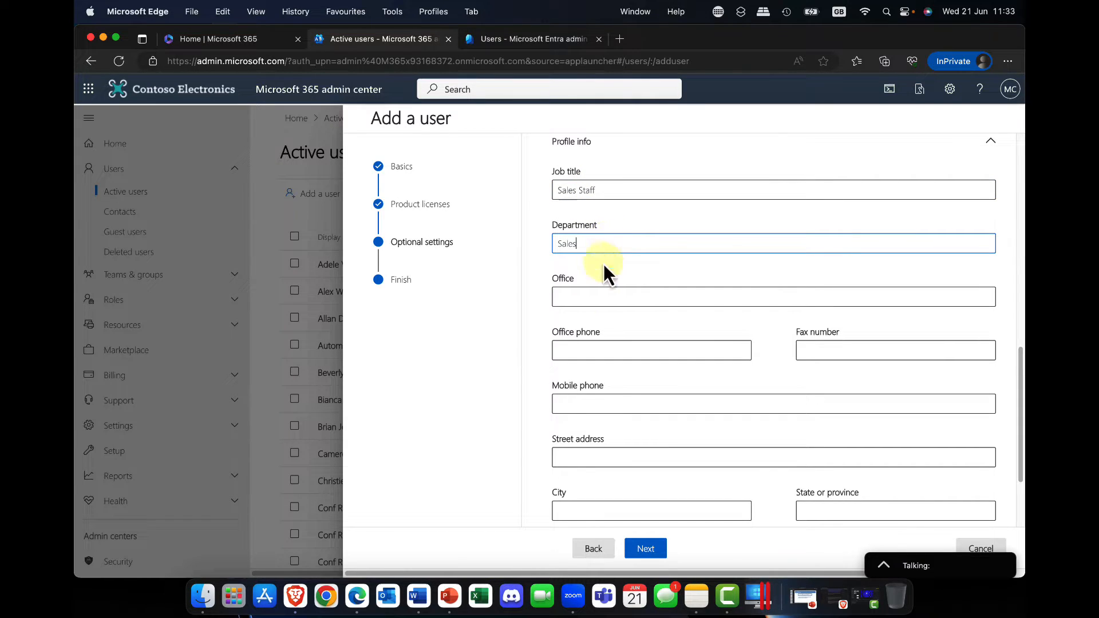
scroll(589, 453, "down", 3)
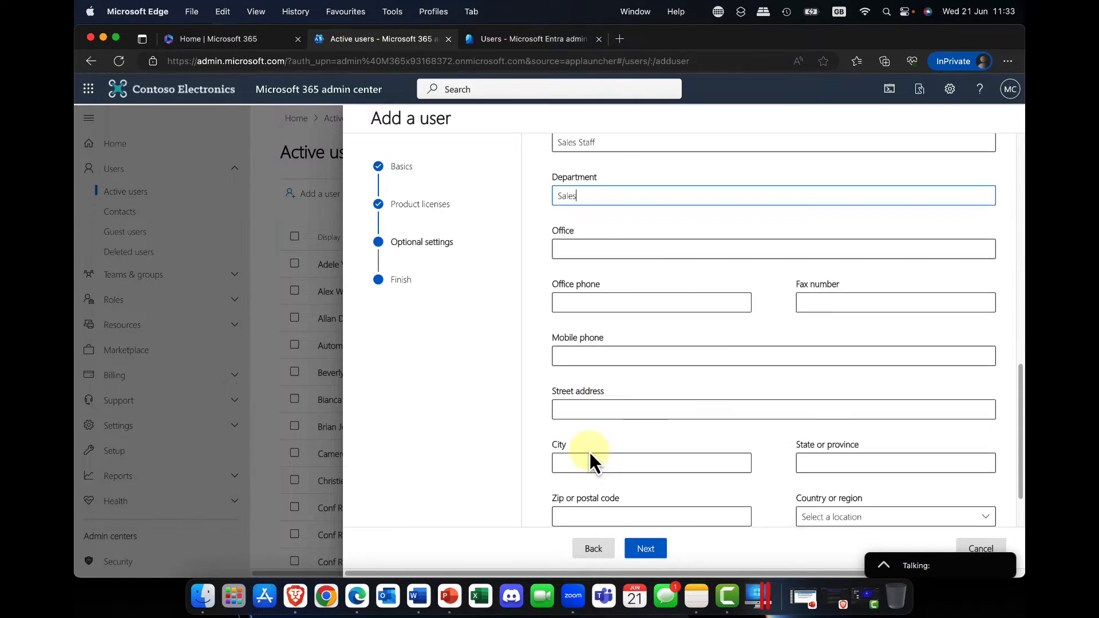
Set the user's city to Oslo, continue to the review and finish adding the user
left_click(583, 425)
type("Oslo")
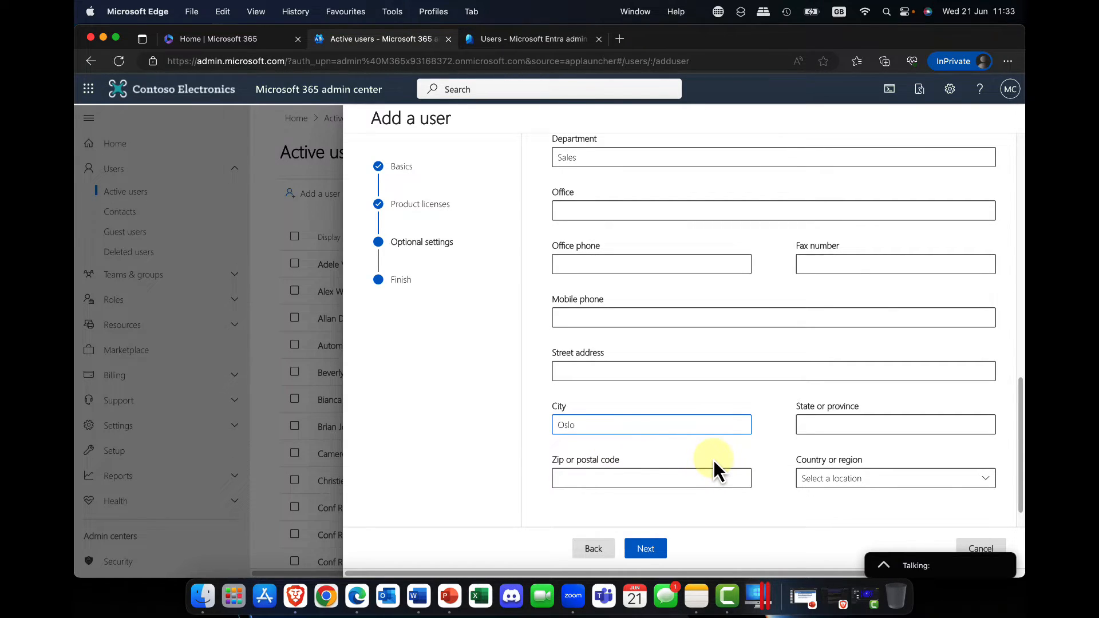
left_click(648, 558)
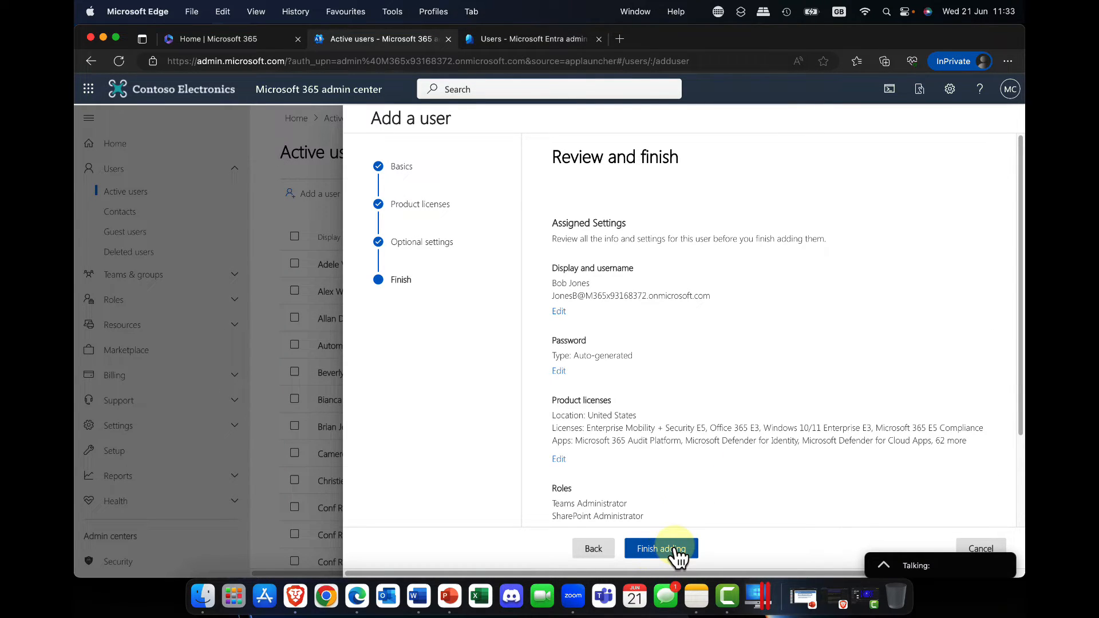
left_click(677, 555)
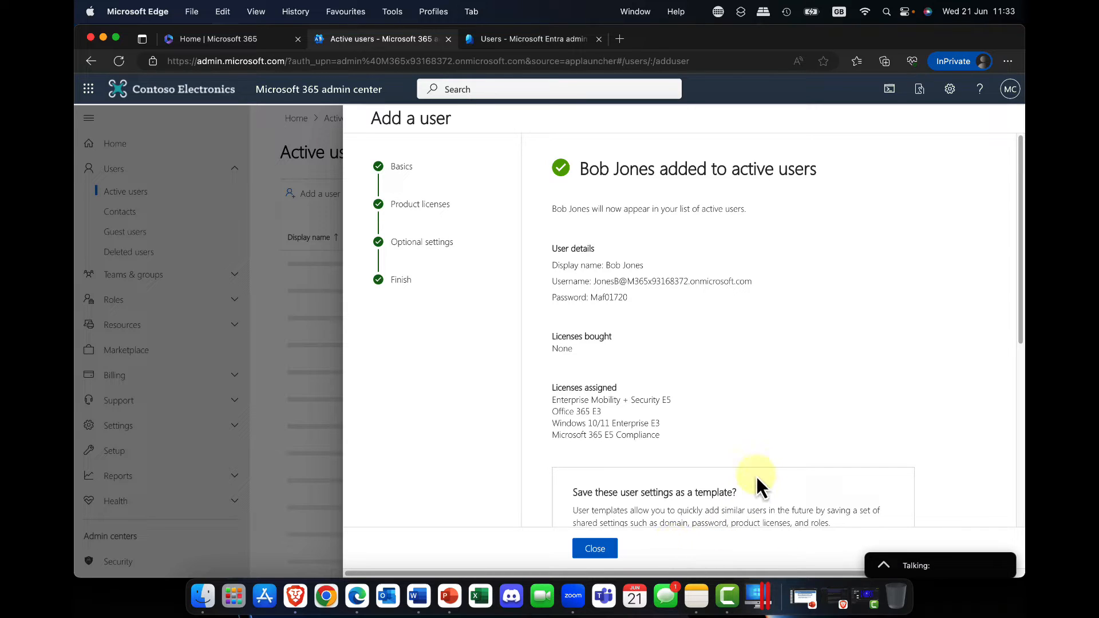
Save the new user's settings as a template named Sale FTE and close the add-user wizard
scroll(767, 446, "down", 8)
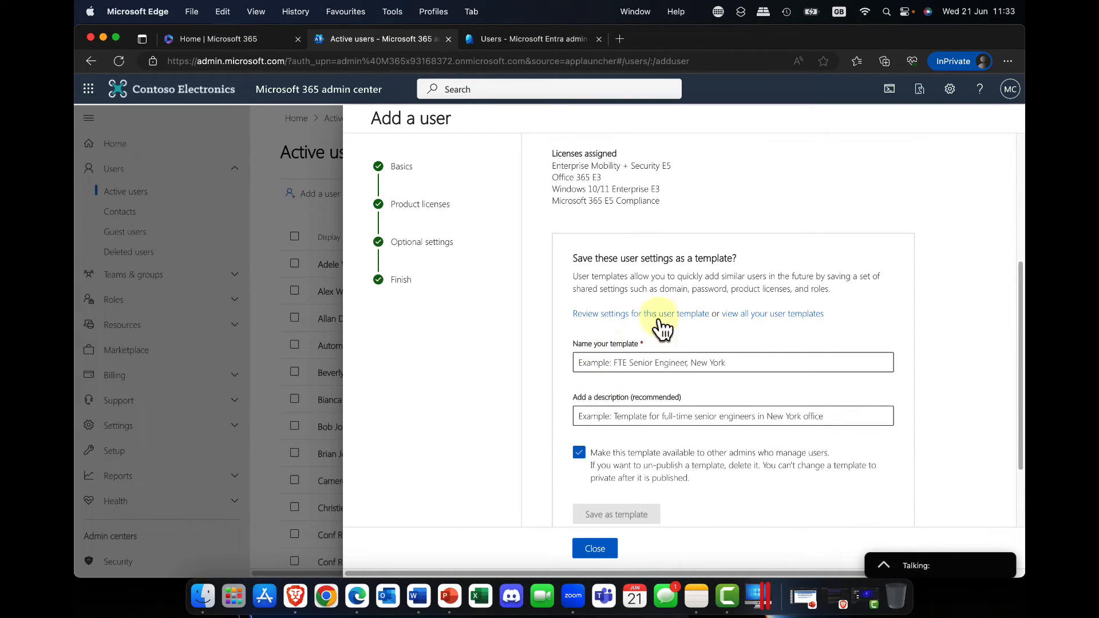
left_click(618, 364)
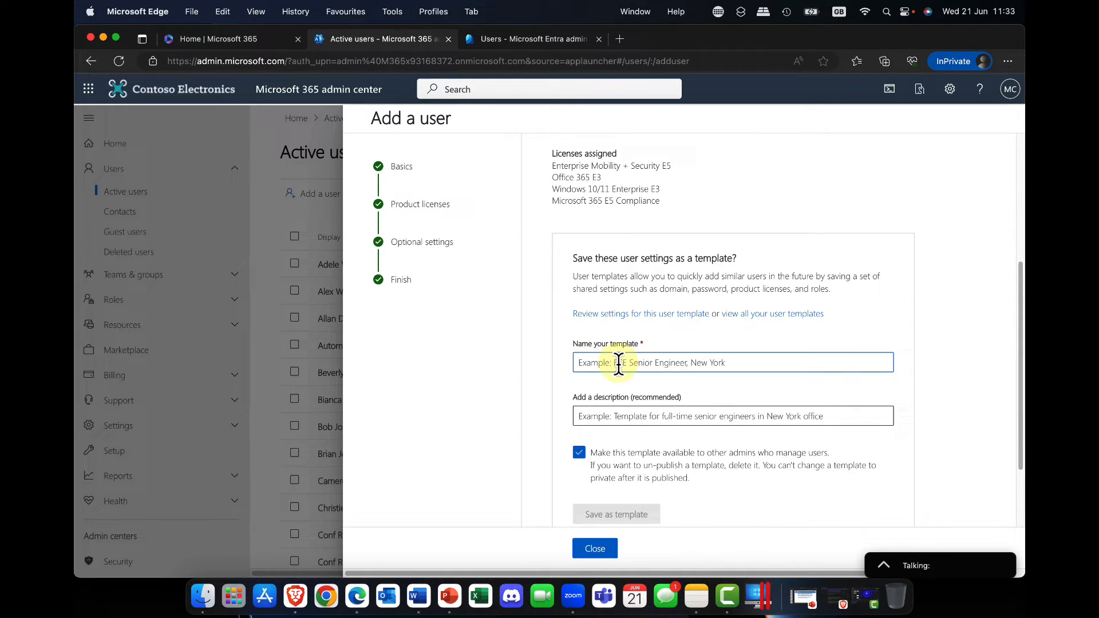
type("Sale FTE")
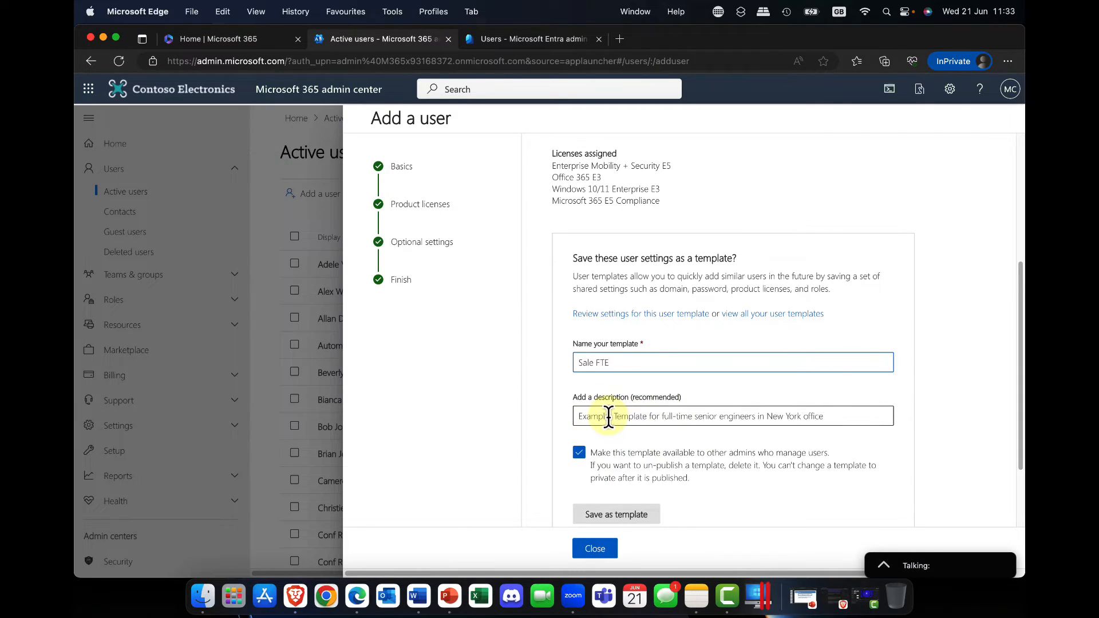
scroll(608, 414, "down", 2)
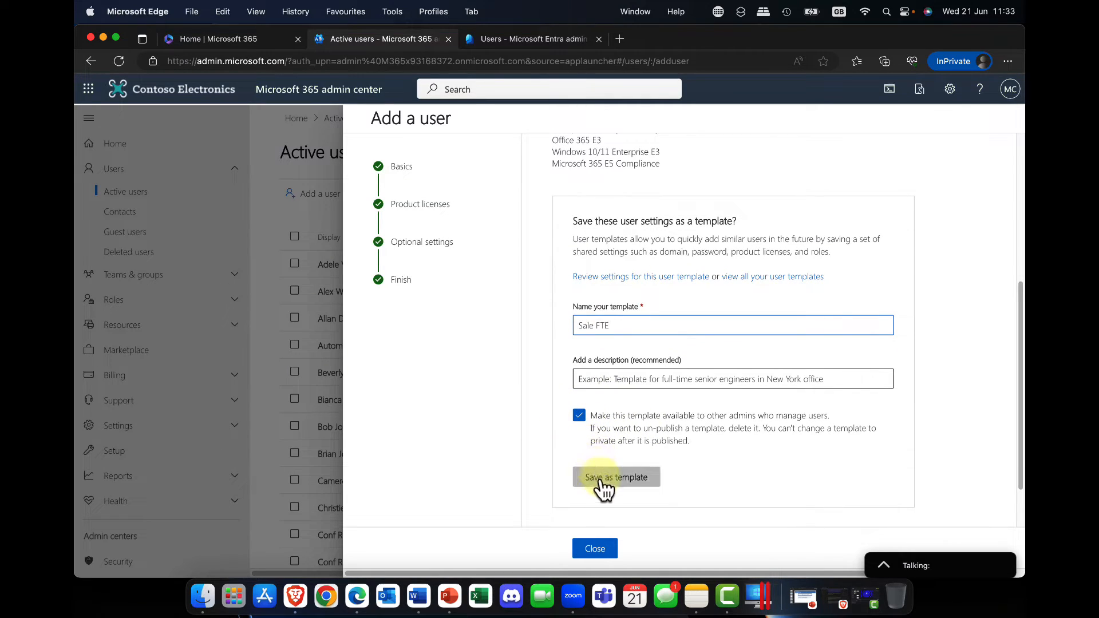
left_click(628, 480)
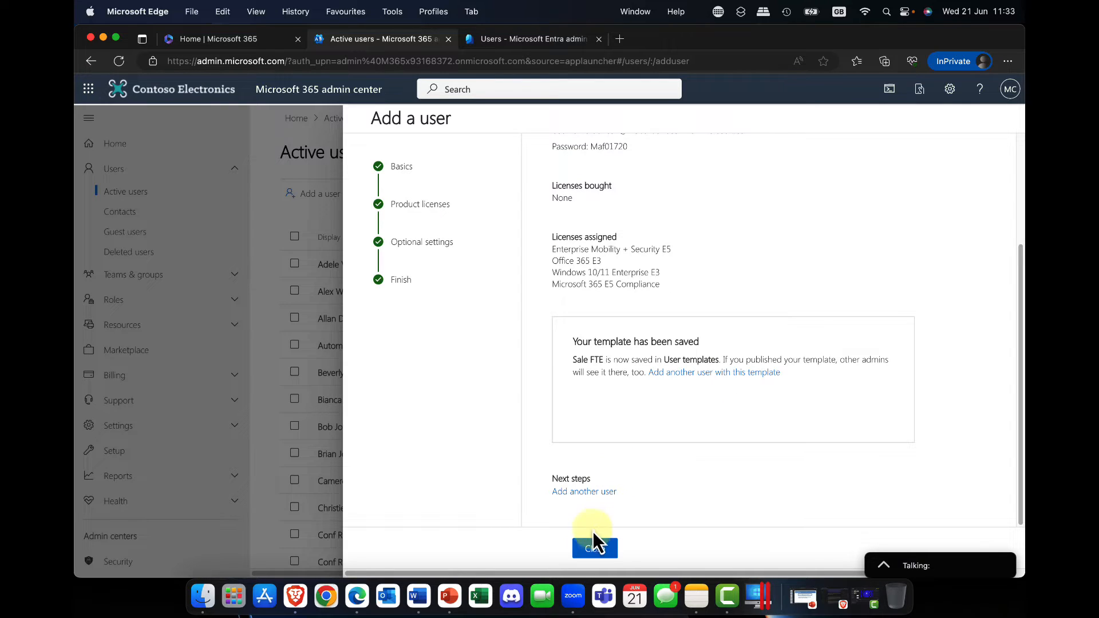
left_click(595, 550)
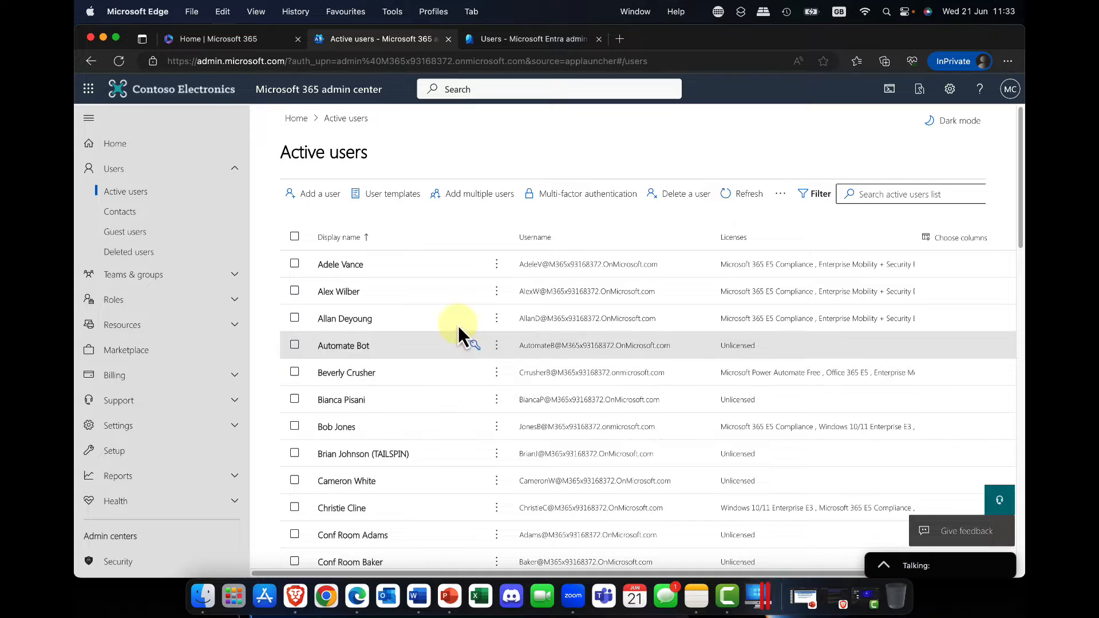
View the list of available user templates for the active users and dismiss it
left_click(381, 201)
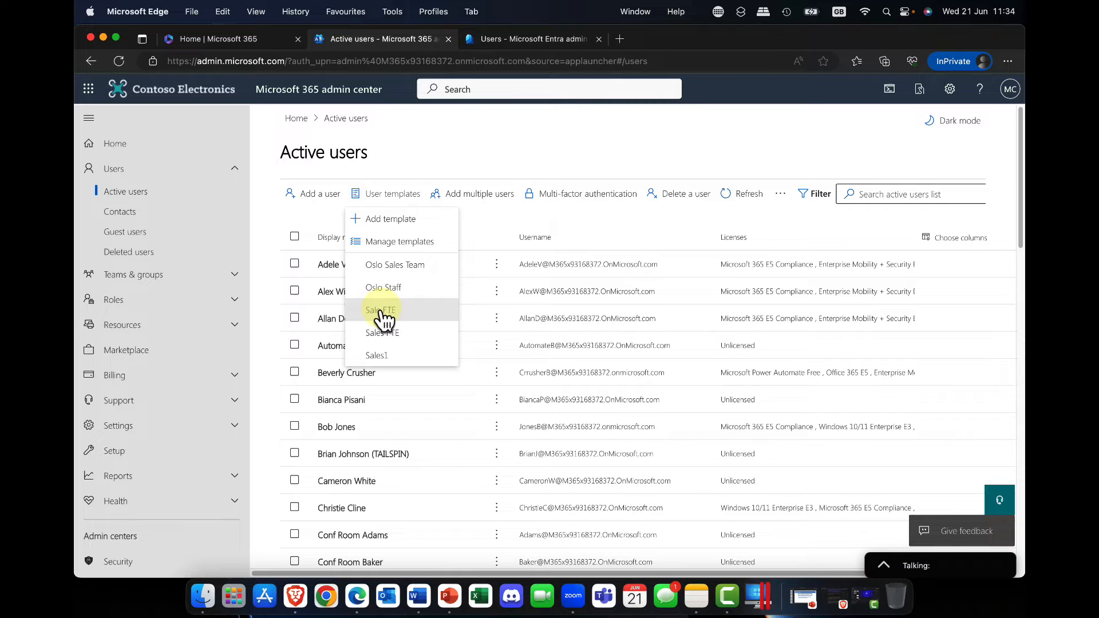
left_click(461, 155)
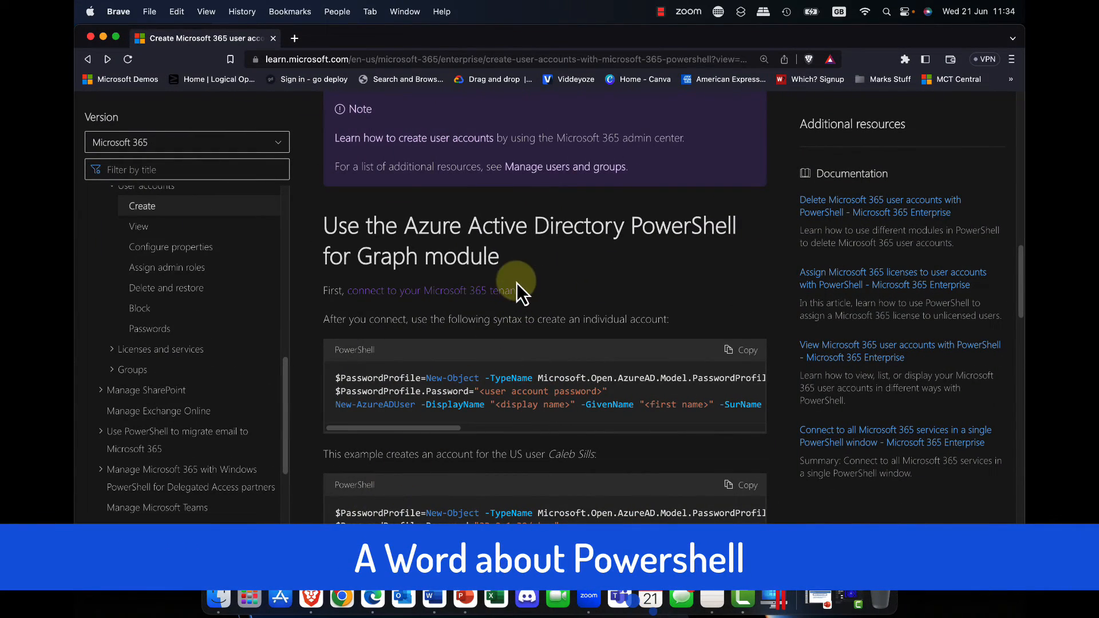
Examine the article on creating Microsoft 365 user accounts with PowerShell, including its account properties table and Azure AD module section
scroll(516, 283, "up", 10)
scroll(515, 284, "up", 7)
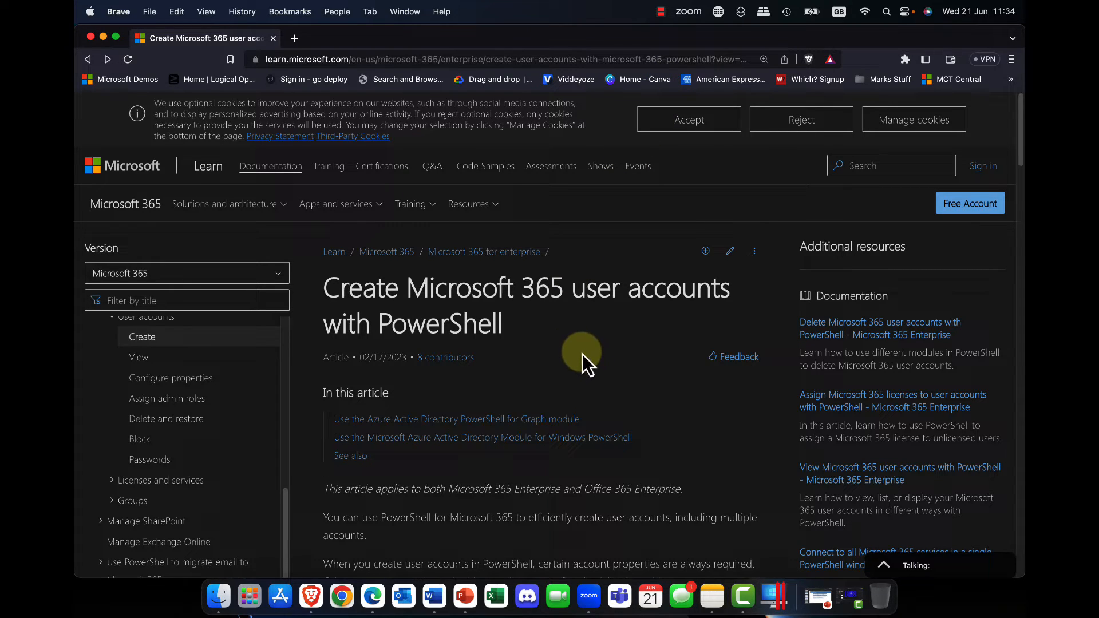
scroll(582, 352, "down", 3)
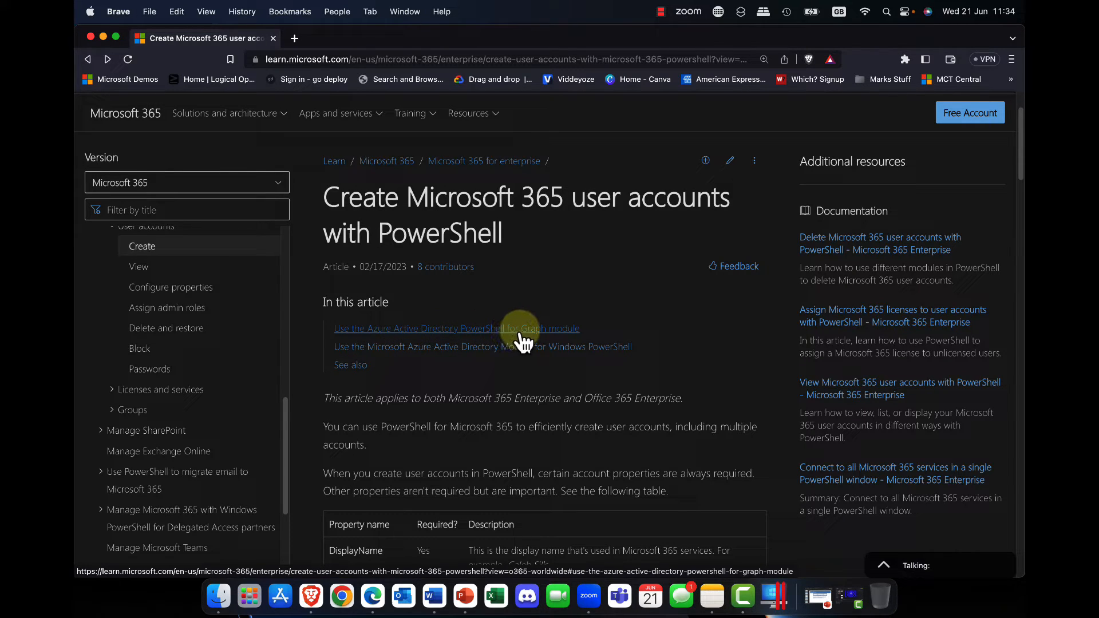
scroll(517, 346, "down", 10)
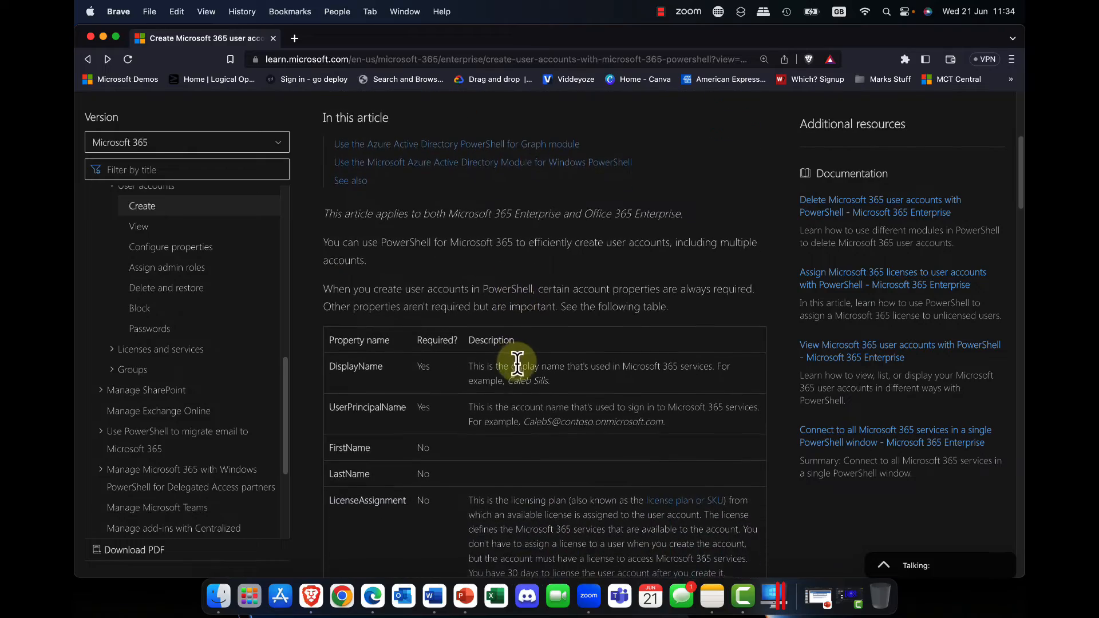
scroll(518, 362, "down", 12)
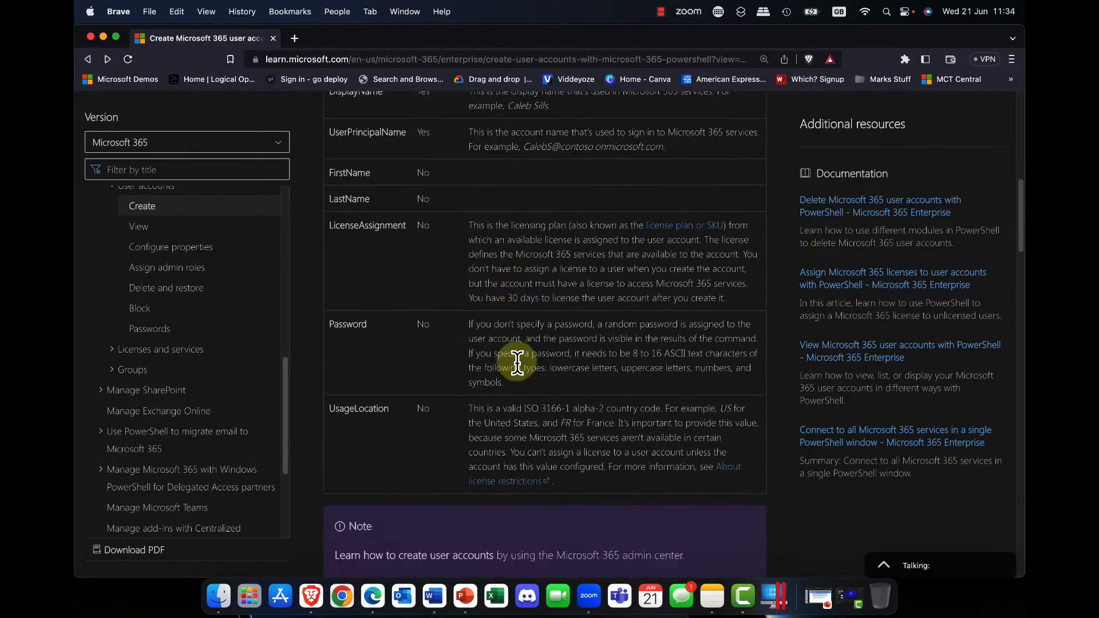
scroll(517, 361, "down", 4)
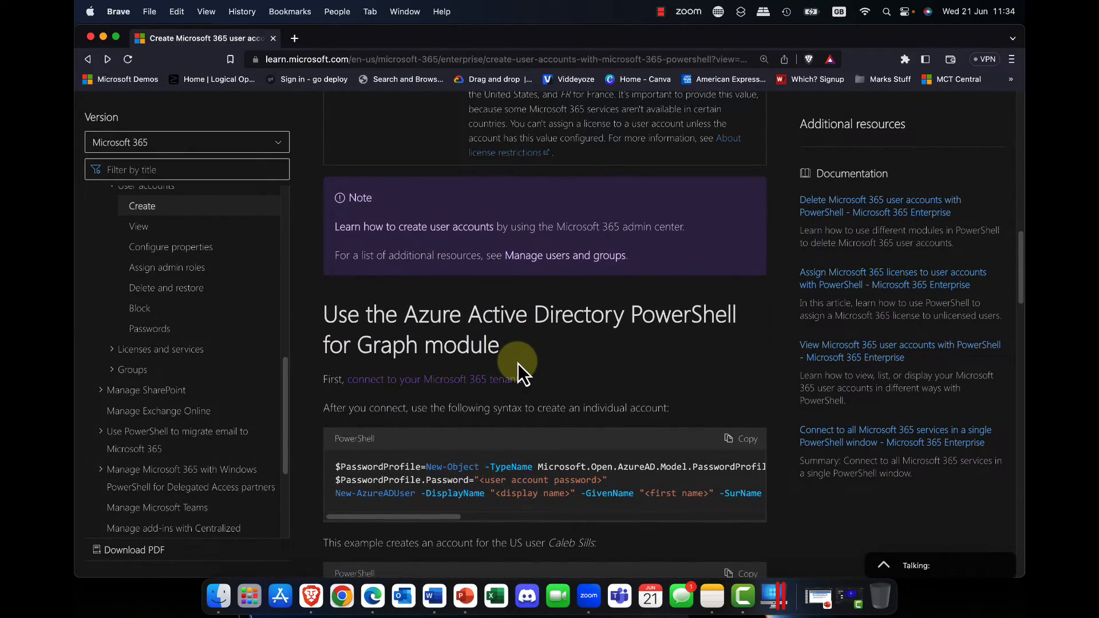
scroll(517, 363, "up", 20)
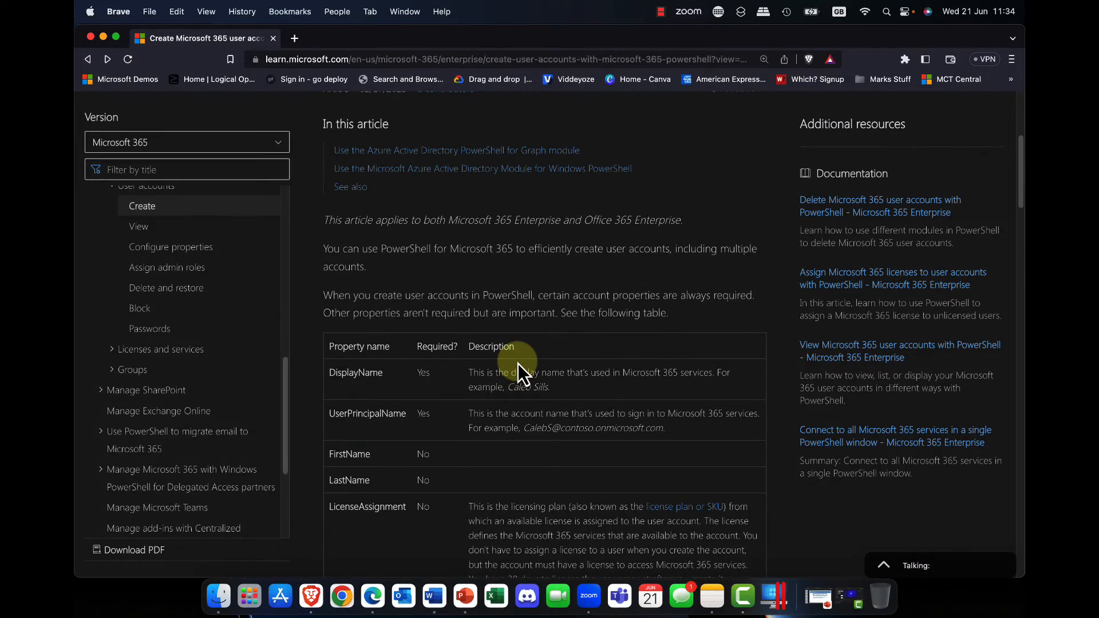
scroll(517, 362, "down", 18)
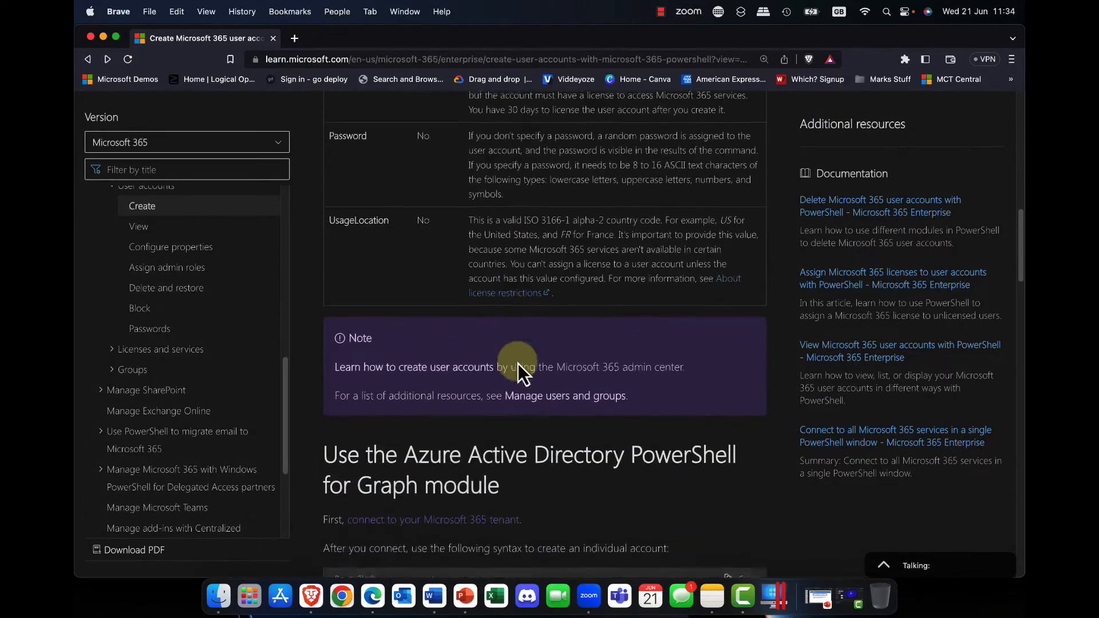
scroll(518, 363, "down", 8)
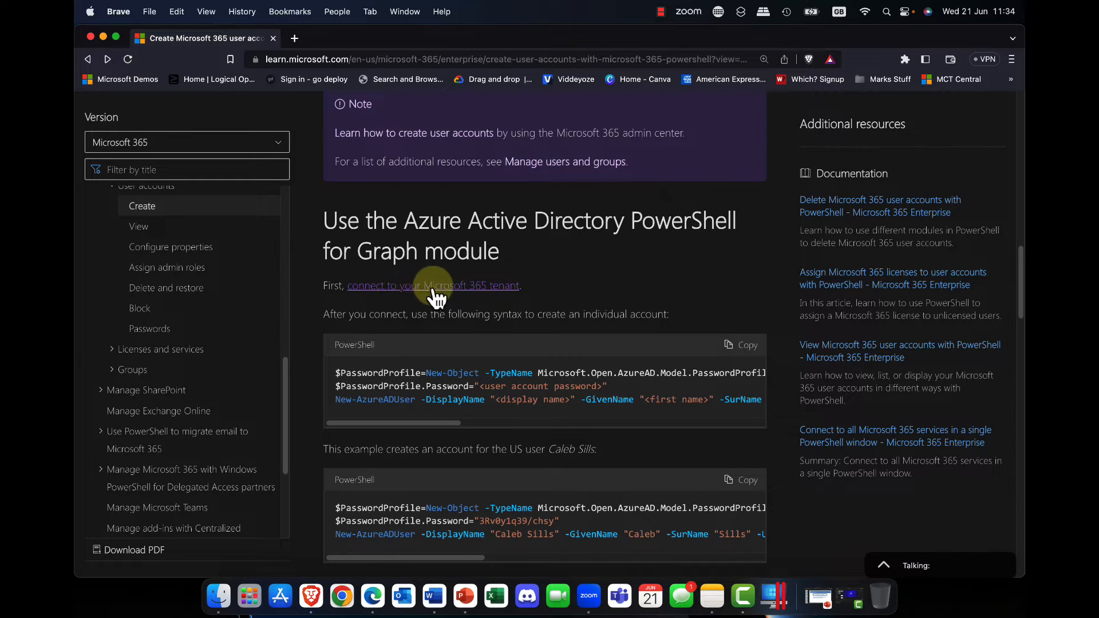
Open the article on connecting to the Microsoft 365 tenant and read the AzureAD module installation, import and connection commands
left_click(452, 286)
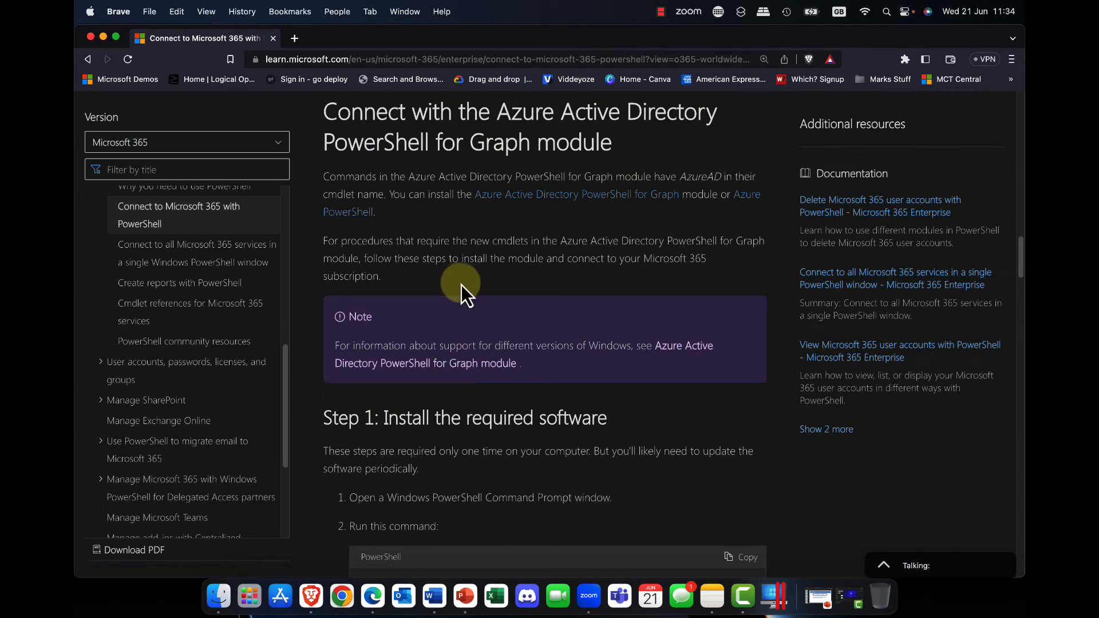
scroll(499, 290, "down", 7)
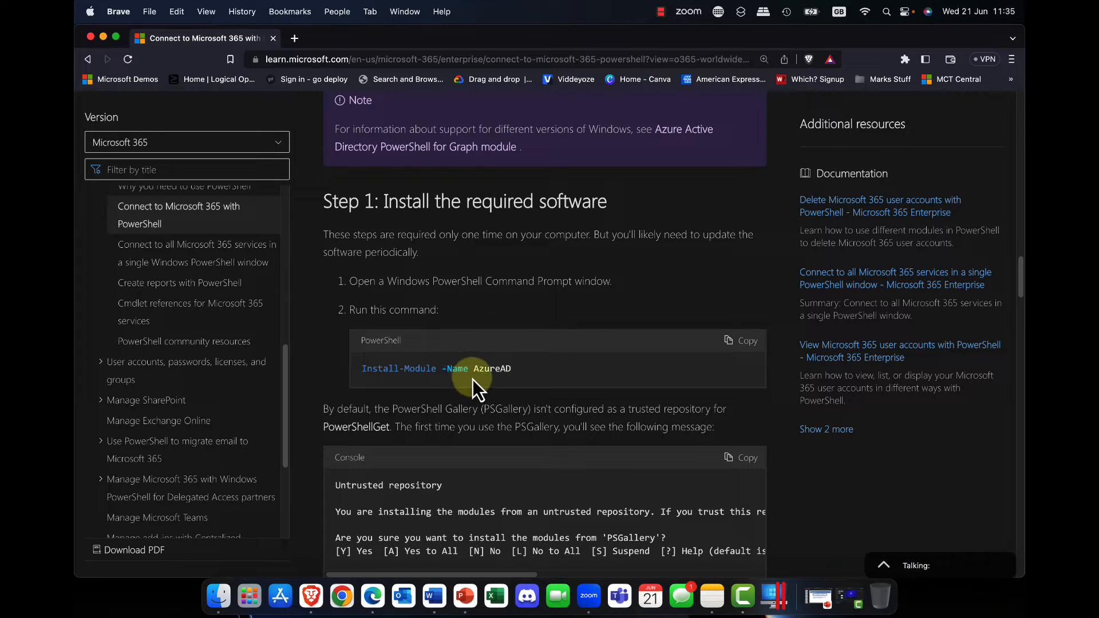
scroll(472, 379, "down", 5)
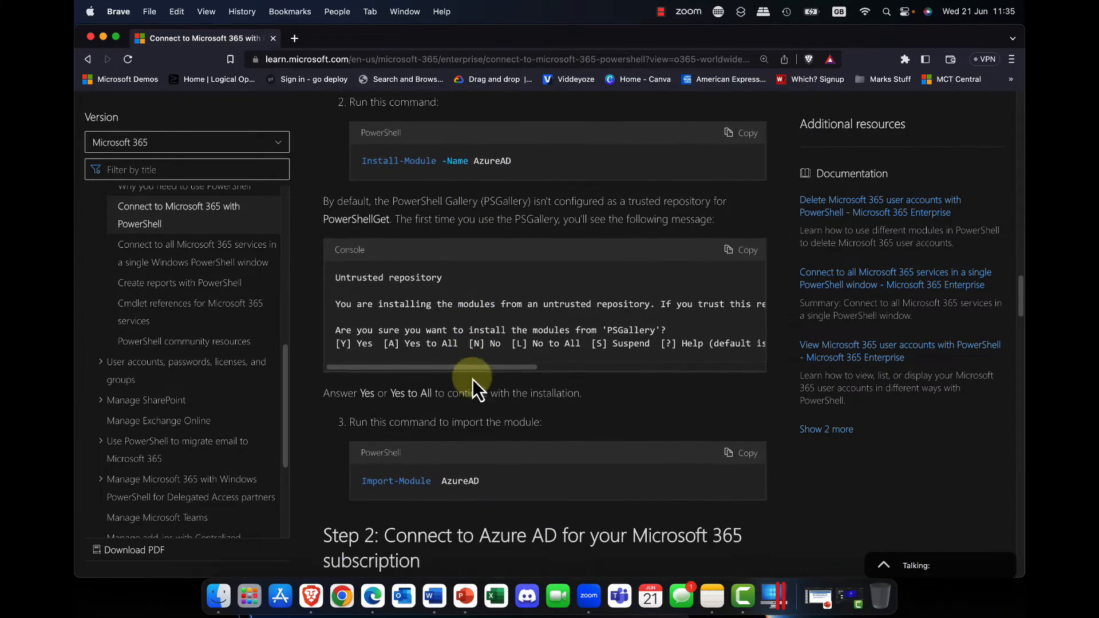
scroll(472, 379, "down", 4)
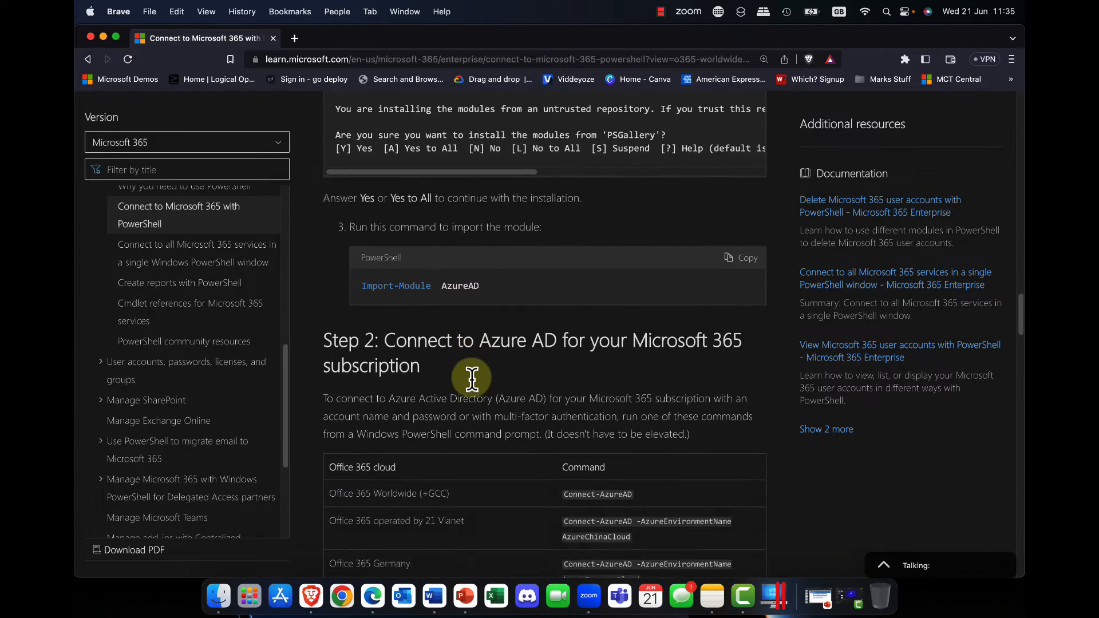
scroll(471, 379, "up", 1)
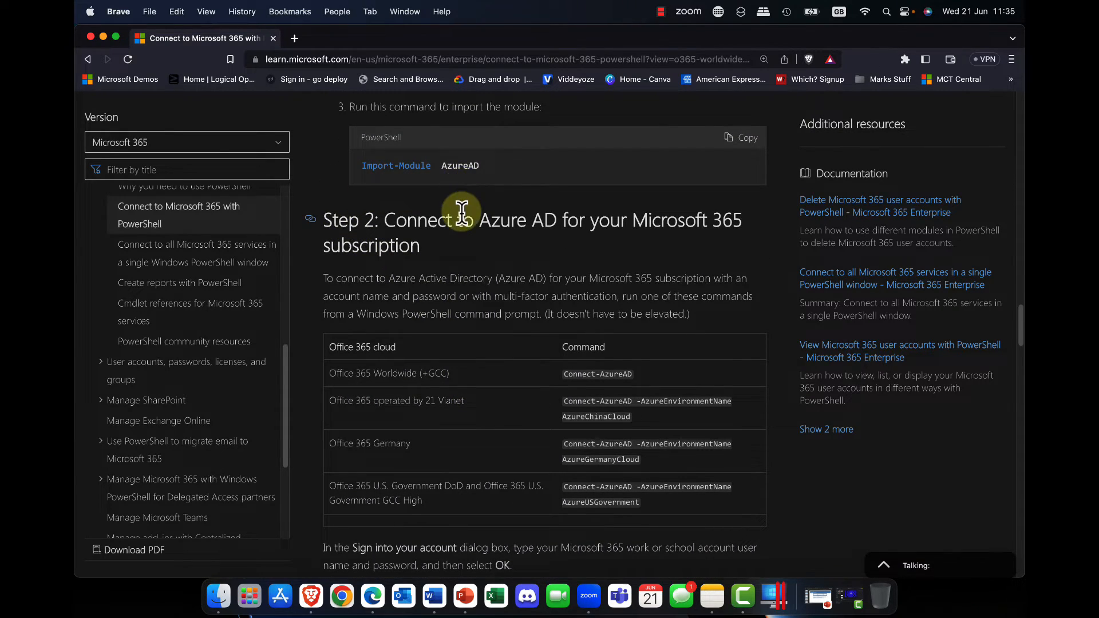
scroll(461, 211, "down", 4)
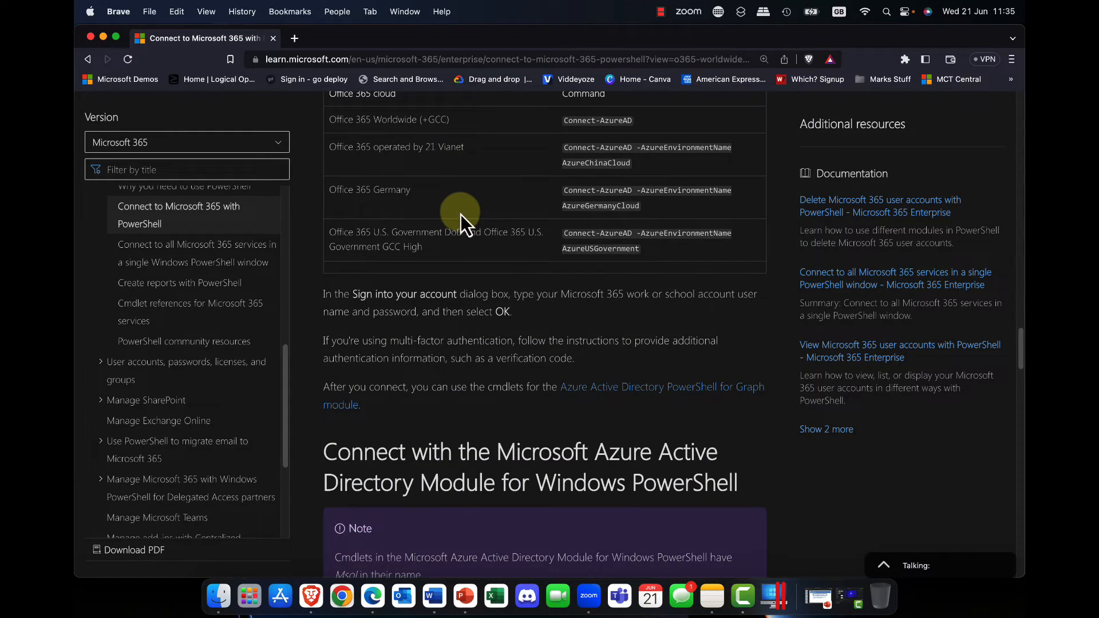
scroll(459, 215, "up", 4)
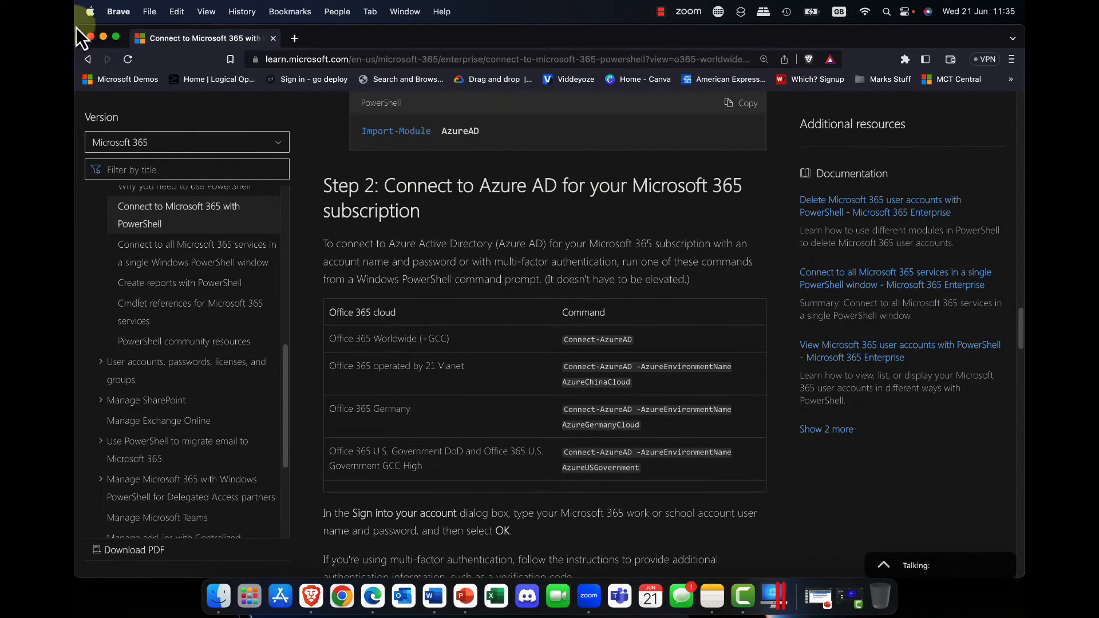
Return to the article on creating user accounts and examine the PowerShell syntax and examples for an individual account
left_click(88, 58)
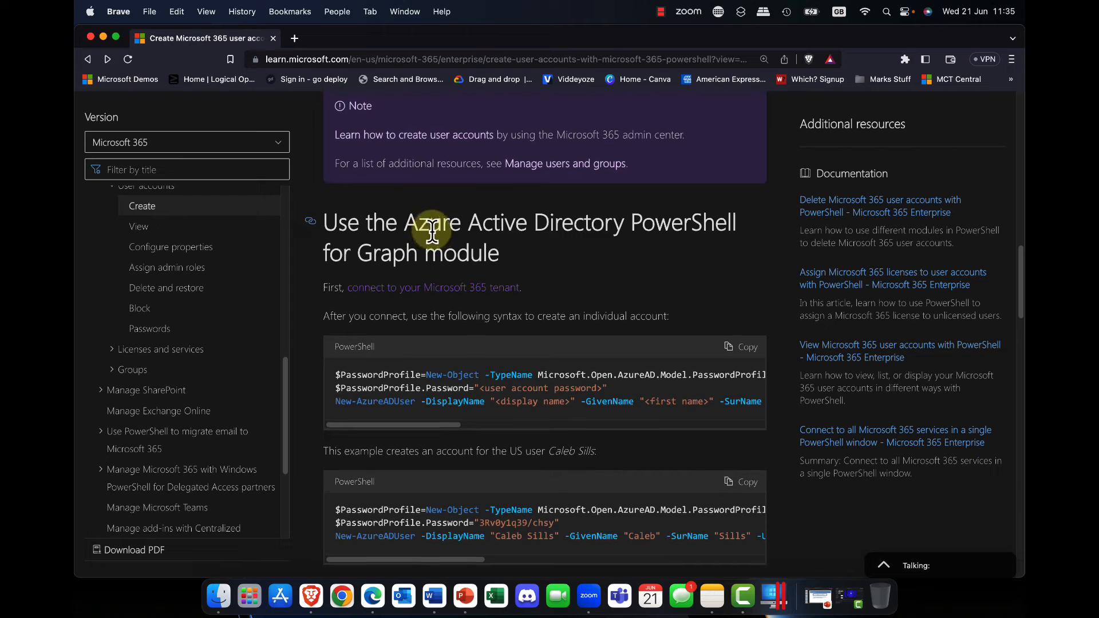
scroll(437, 286, "down", 2)
scroll(438, 291, "down", 1)
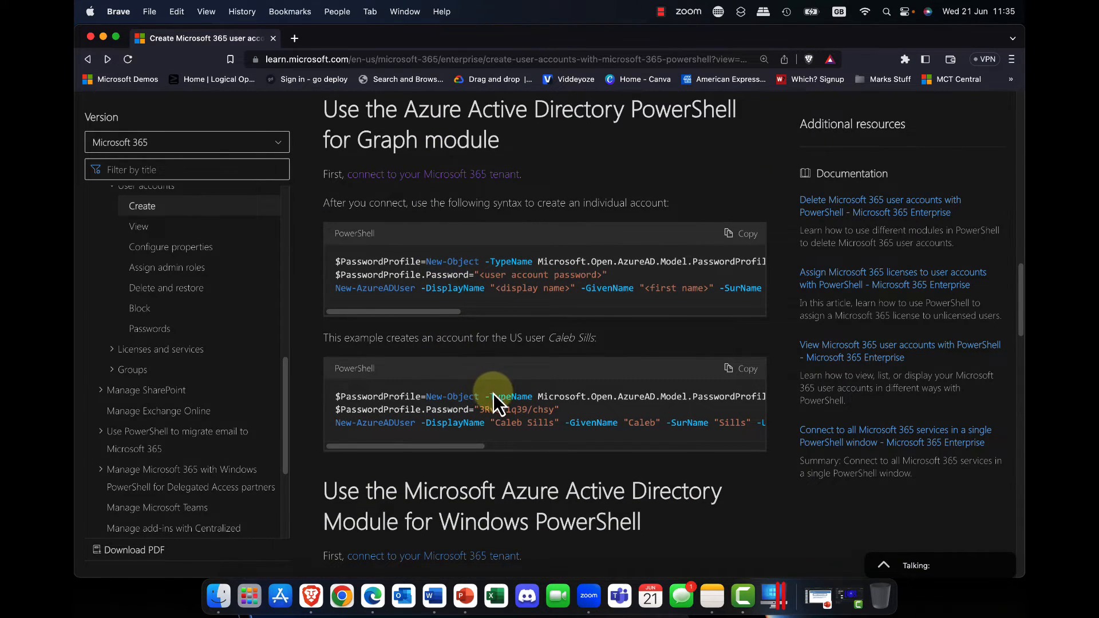
scroll(493, 393, "down", 8)
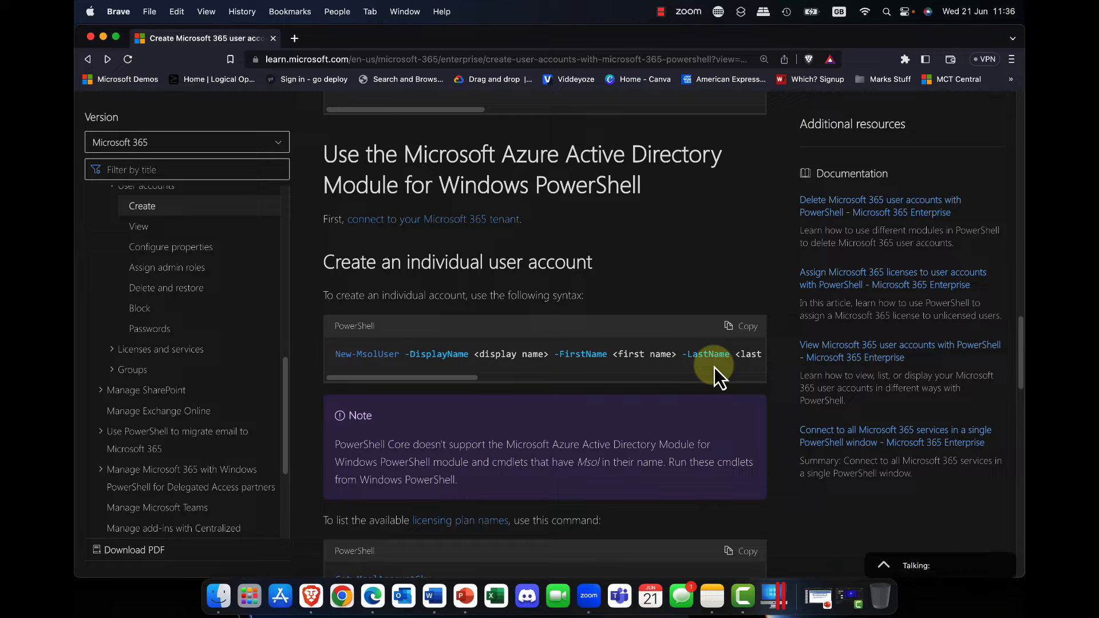
scroll(671, 368, "down", 3)
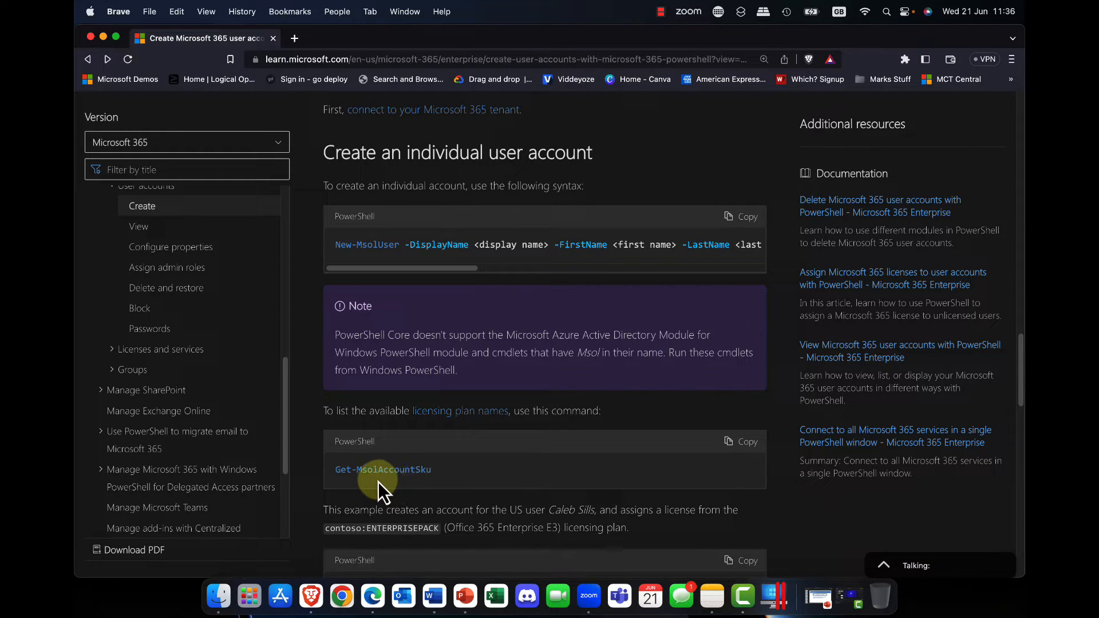
scroll(424, 480, "down", 7)
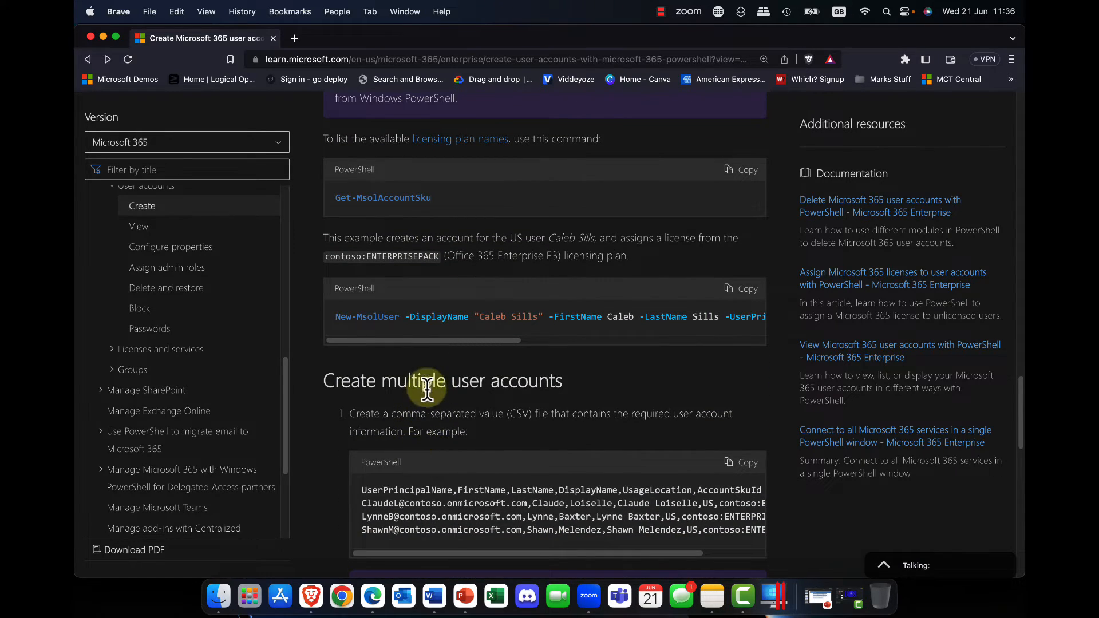
mouse_move(412, 342)
left_mouse_down()
mouse_move(437, 342)
mouse_move(412, 342)
left_mouse_up()
Review the CSV import procedure for creating multiple user accounts and switch back to the admin center in Microsoft Edge
scroll(444, 362, "down", 4)
scroll(444, 362, "down", 5)
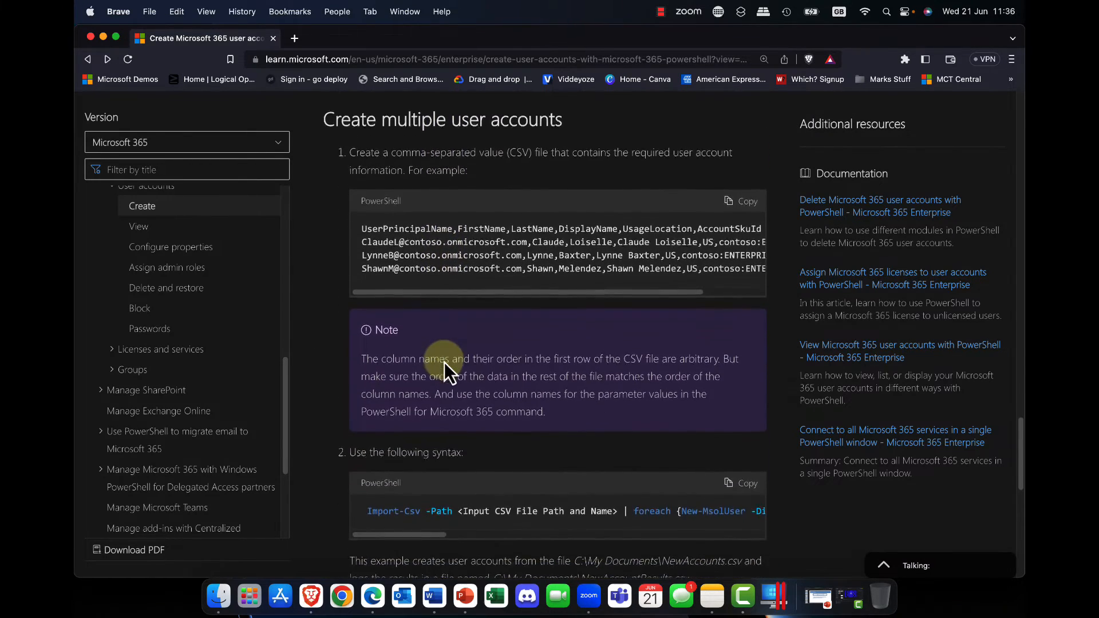
scroll(444, 363, "up", 1)
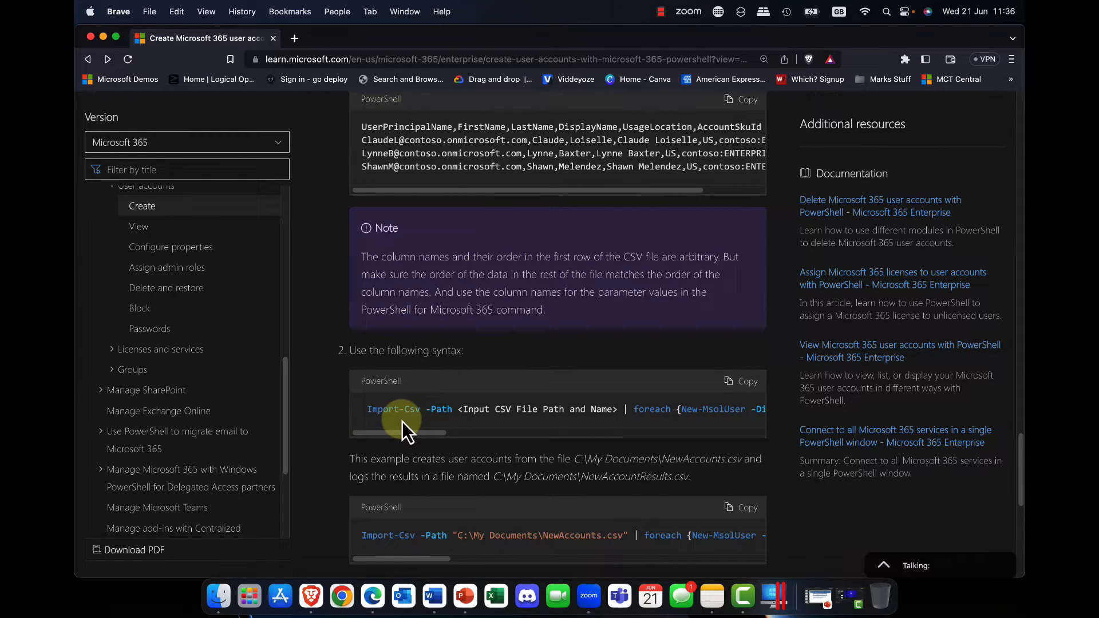
scroll(410, 417, "down", 1)
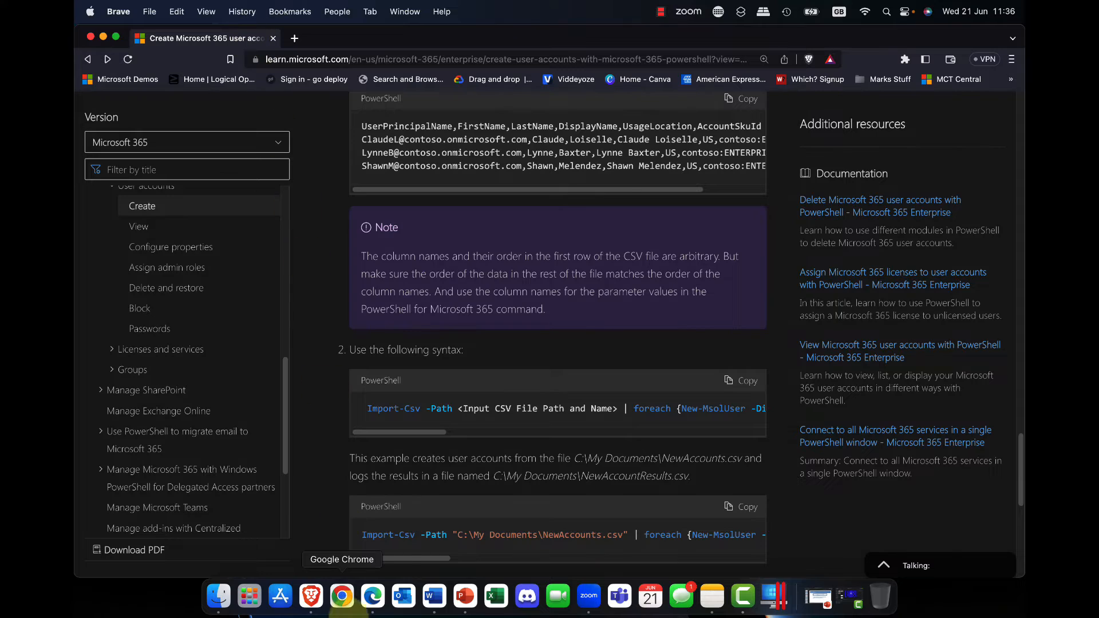
left_click(372, 603)
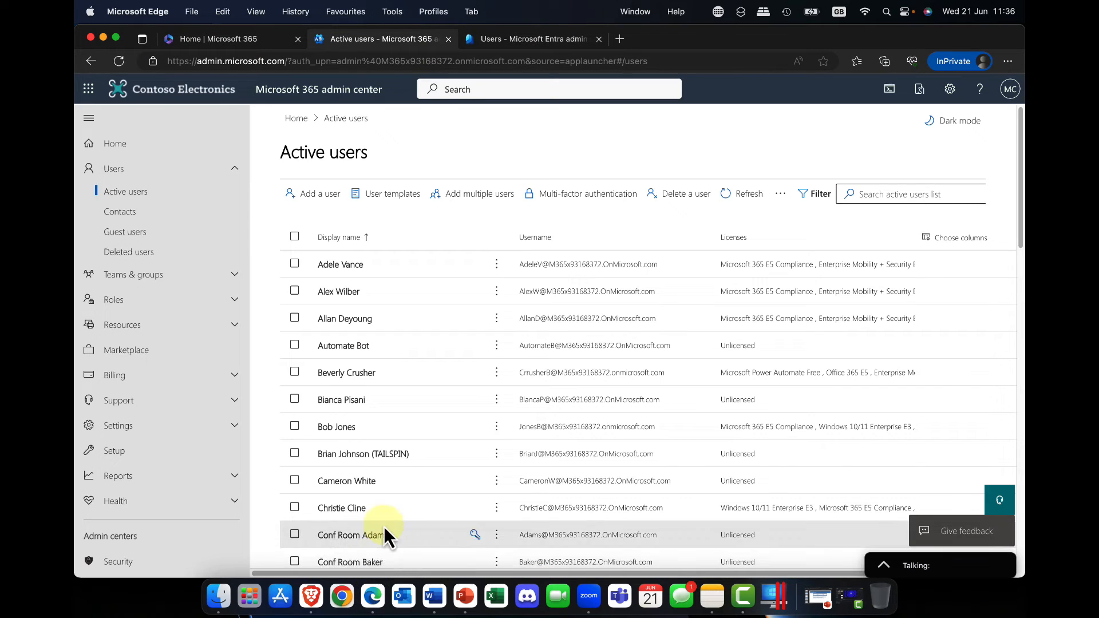
Reload the active users list, open the seventh user's details and examine the username, email and alias management page
left_click(121, 61)
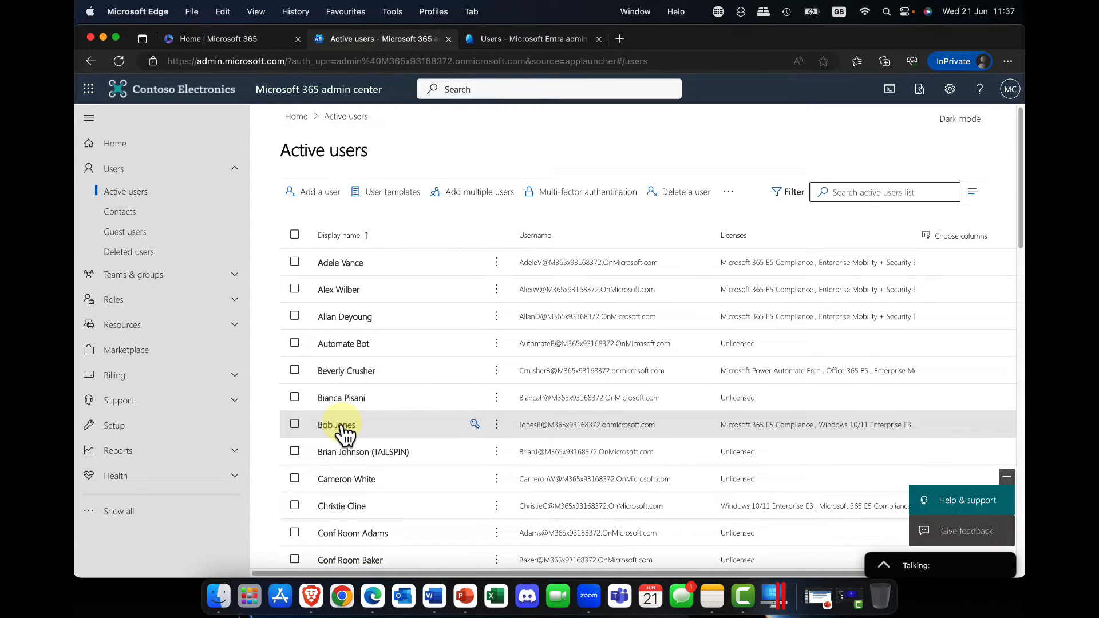
left_click(337, 425)
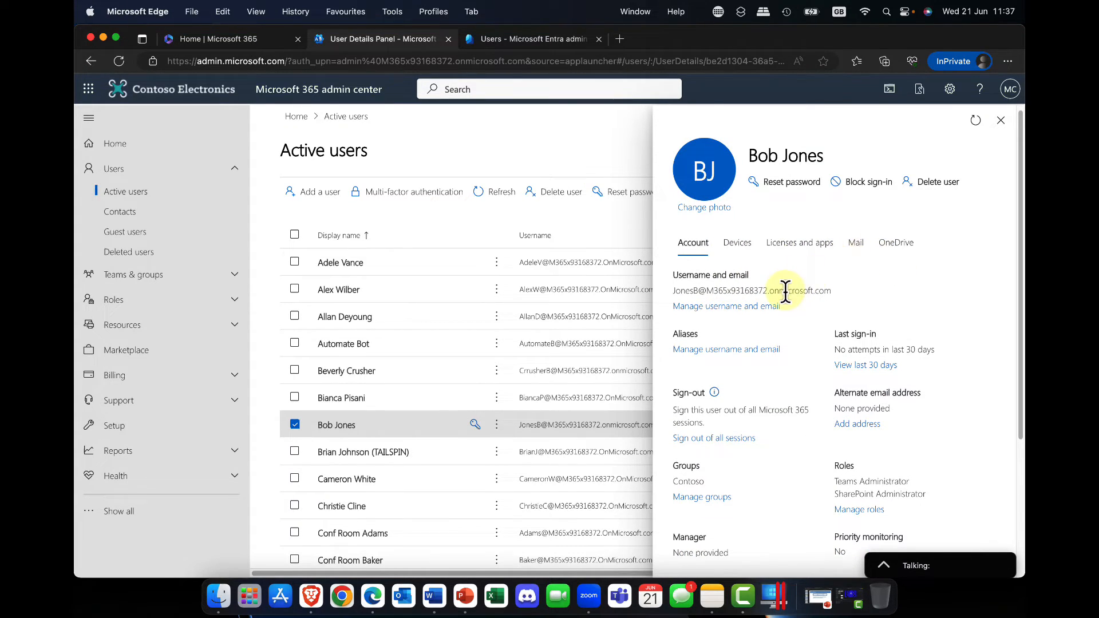
scroll(784, 300, "down", 2)
scroll(783, 300, "down", 1)
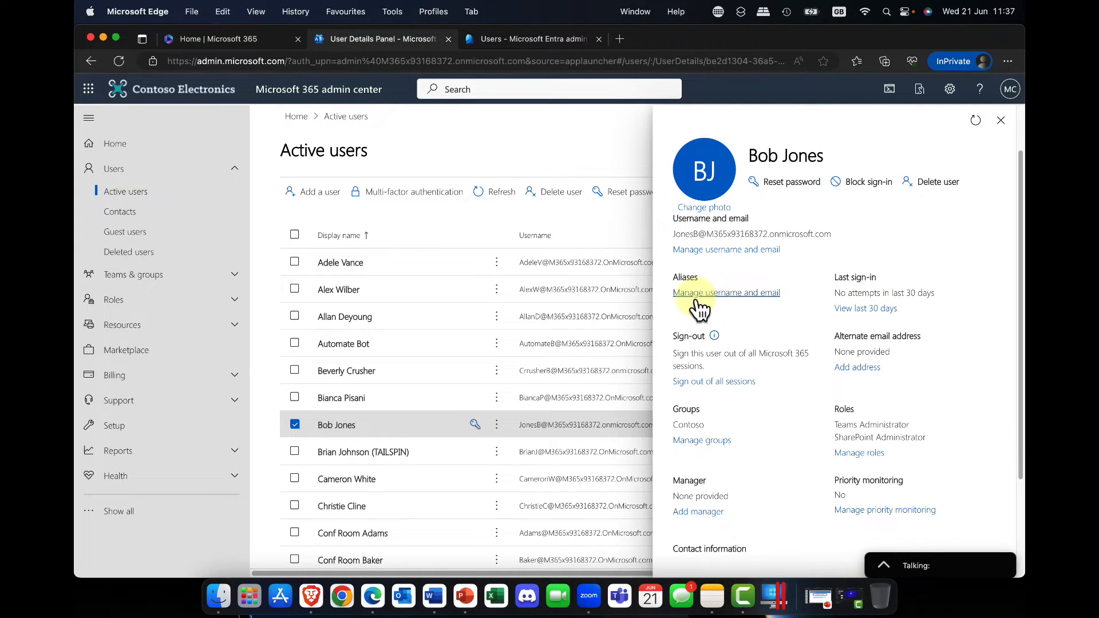
left_click(725, 295)
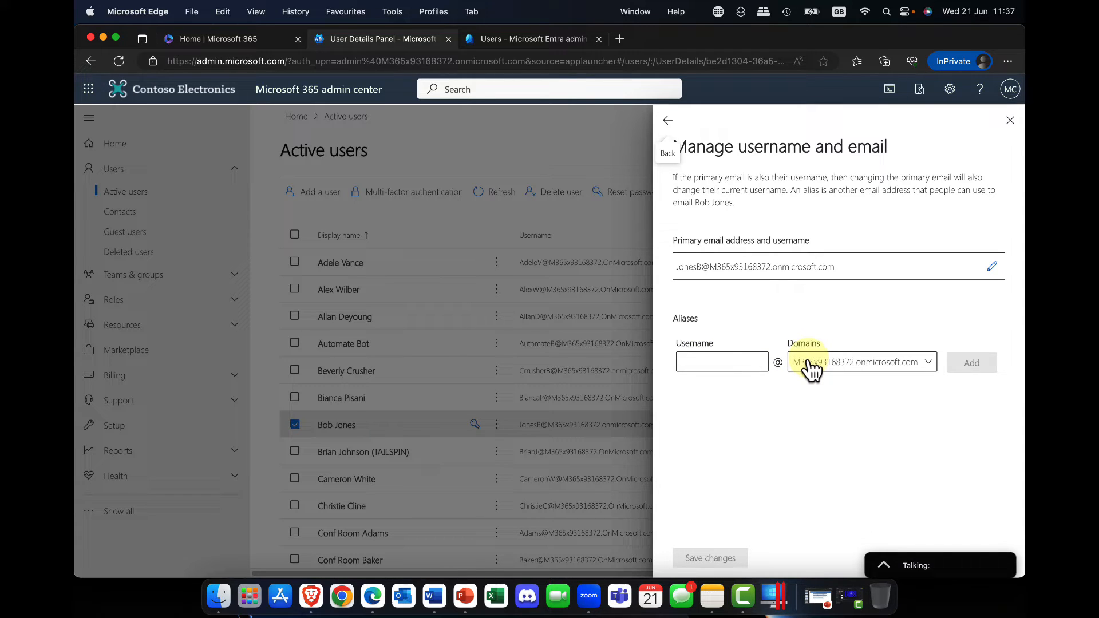
left_click(667, 120)
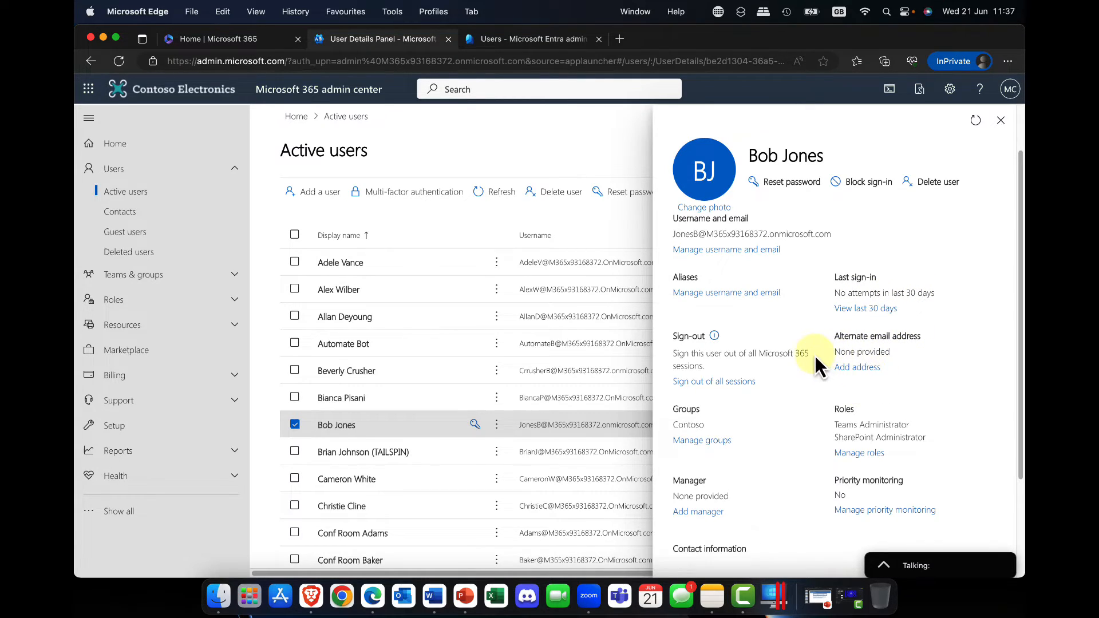
Examine the open user's group memberships and return to the account details
scroll(815, 355, "down", 2)
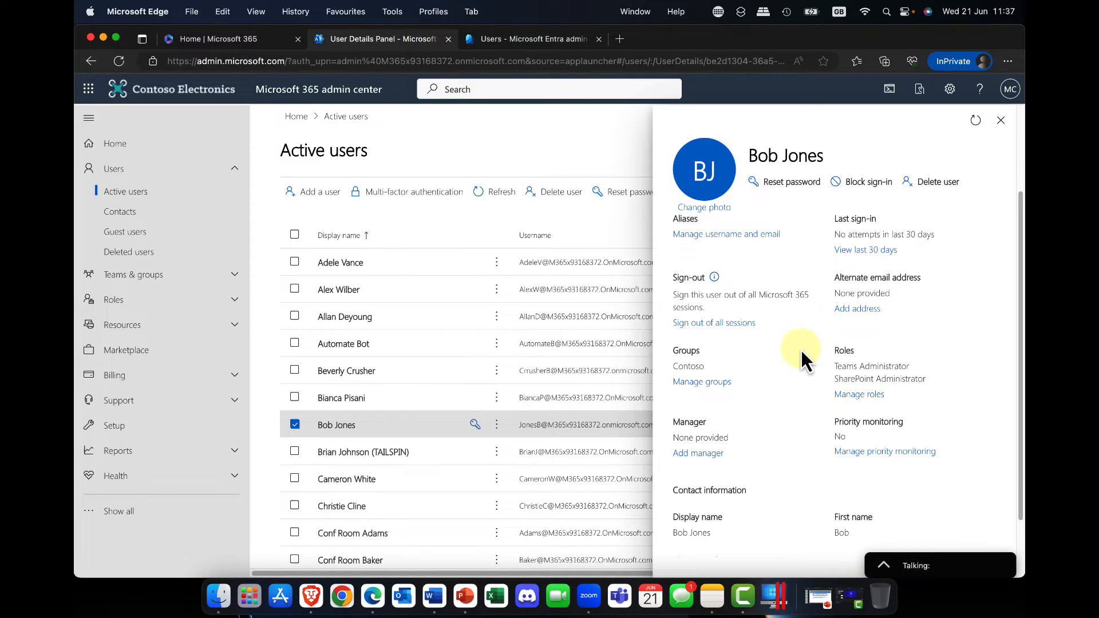
left_click(710, 382)
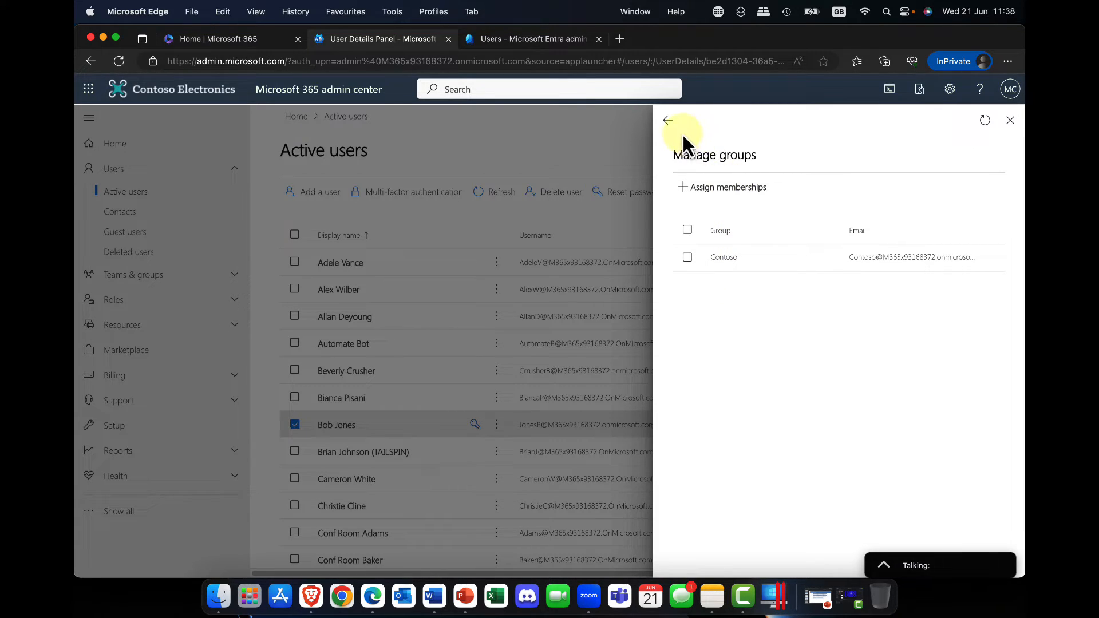
left_click(665, 119)
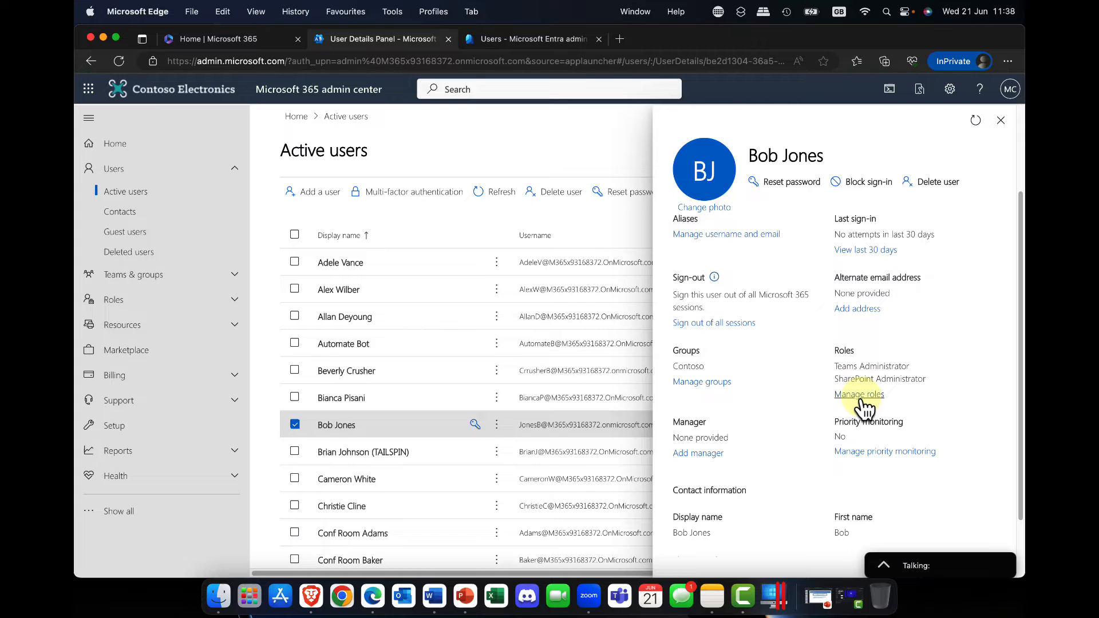
Assign the first user in the active users list as the open account's manager, save the change and return to the account details
key("super+equal")
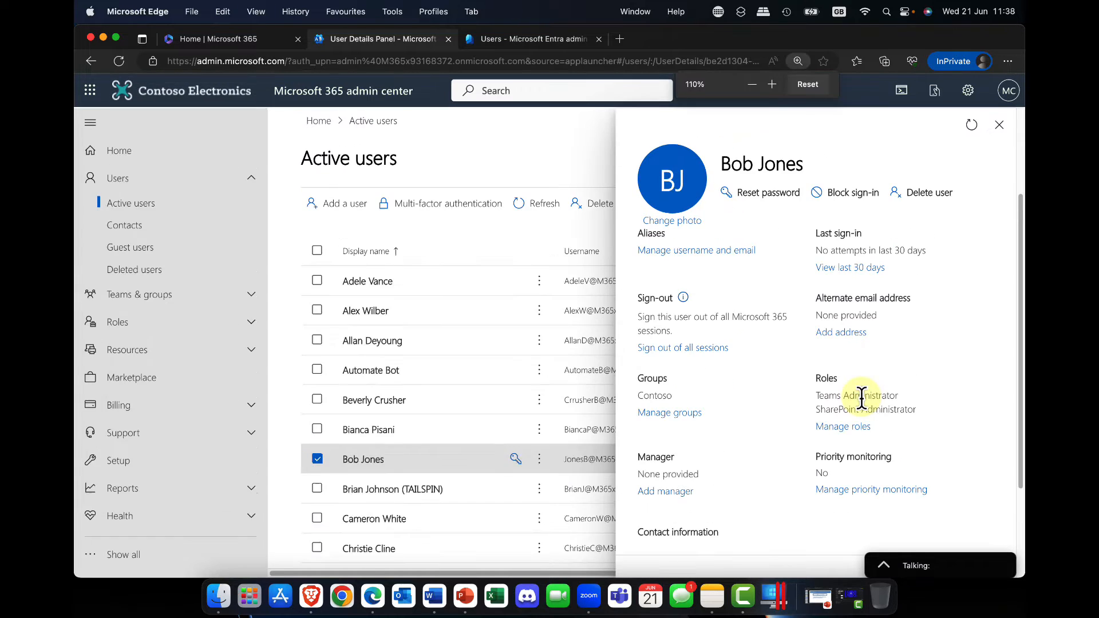
scroll(862, 409, "down", 1)
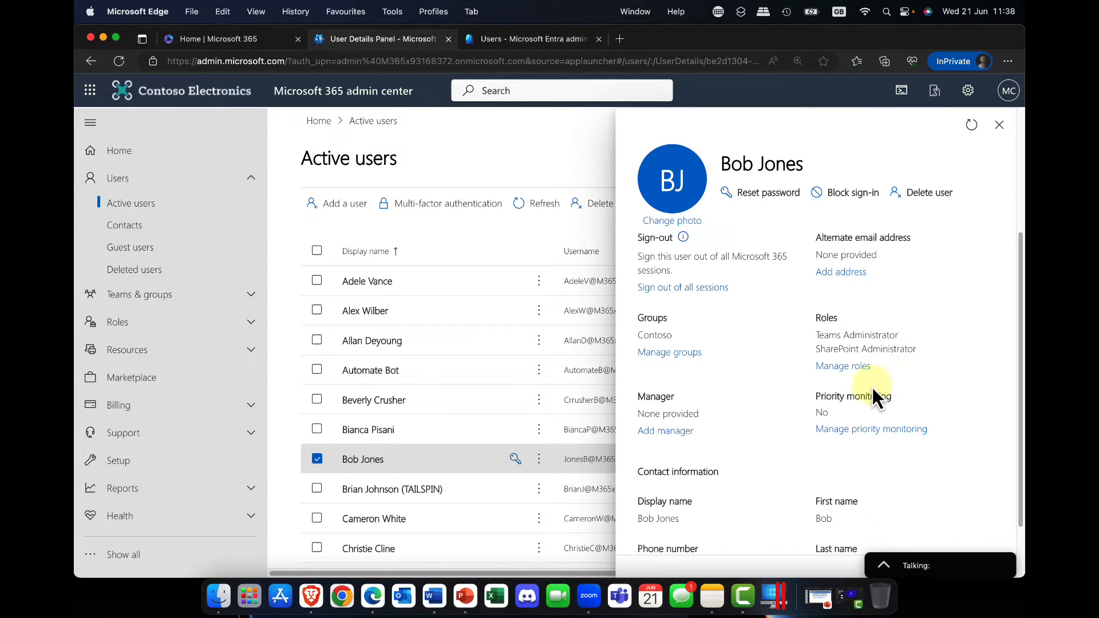
left_click(669, 434)
left_click(698, 241)
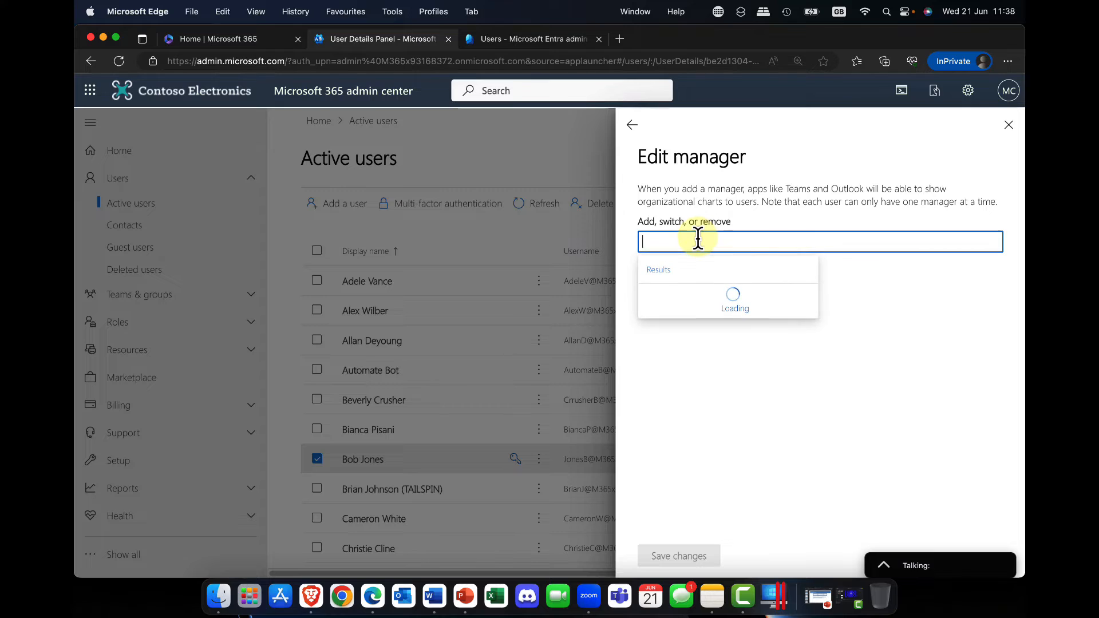
type("adel")
left_click(708, 302)
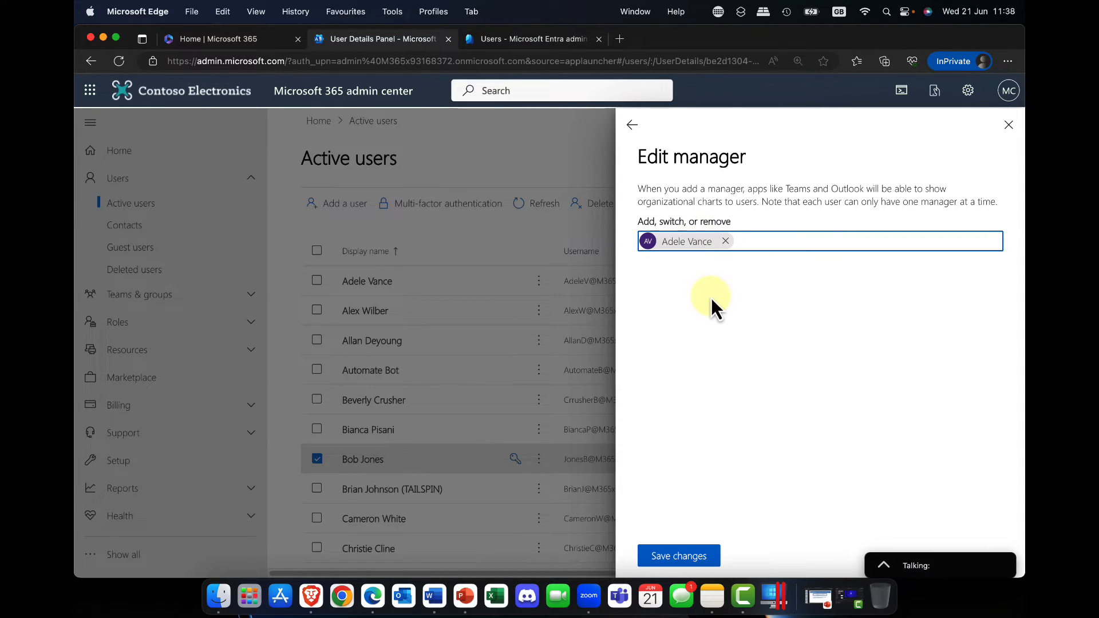
left_click(679, 560)
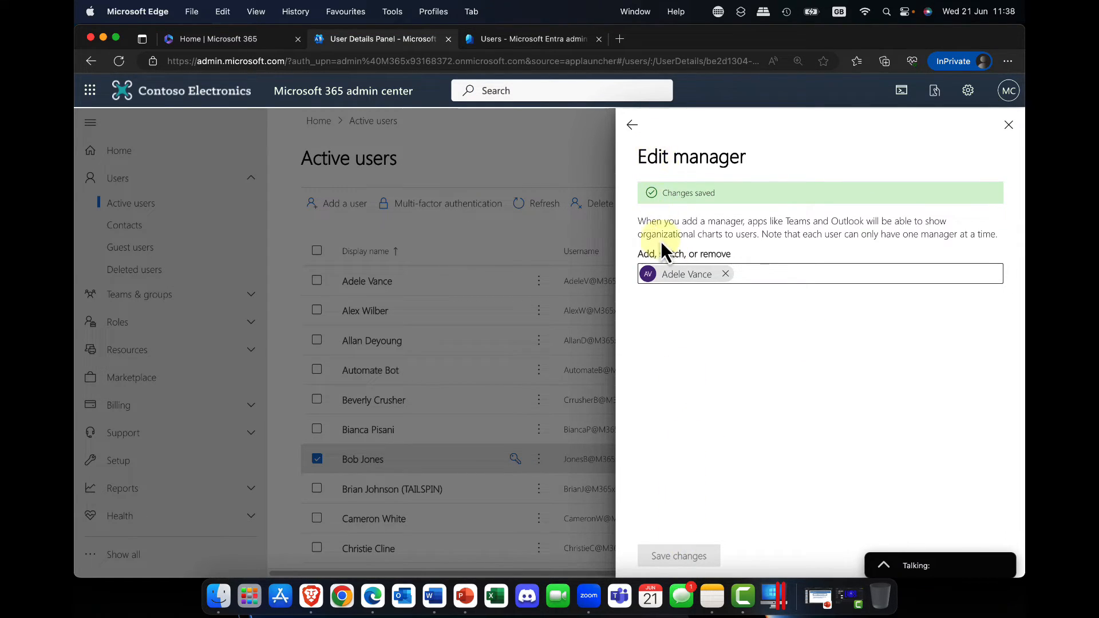
left_click(631, 124)
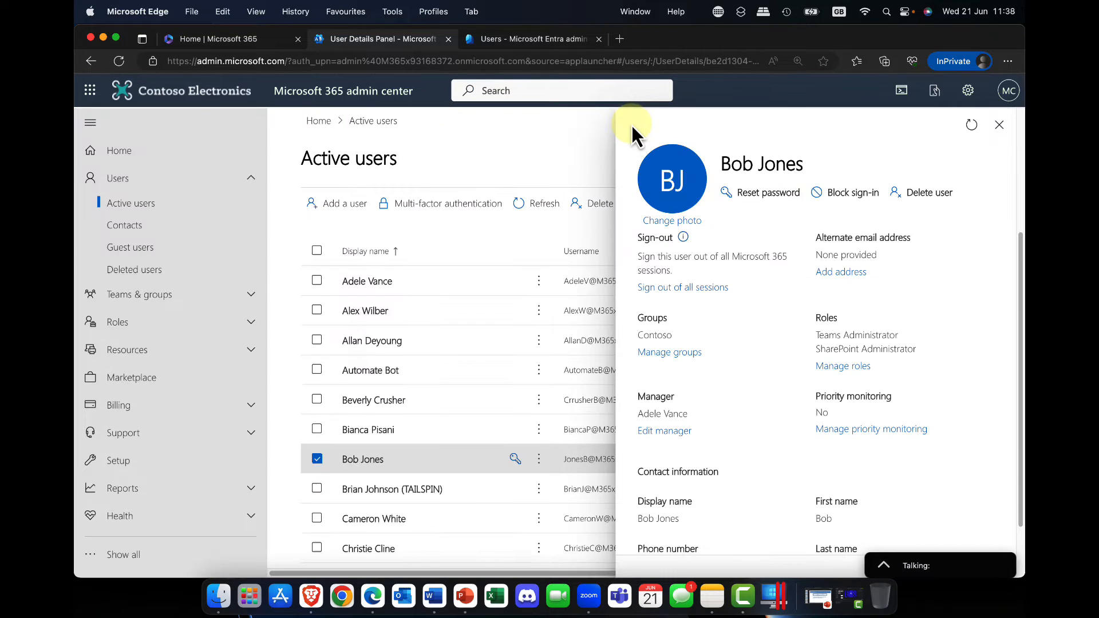
Review the user's contact information, enrolled devices and assigned licenses, and close the details
scroll(772, 329, "down", 3)
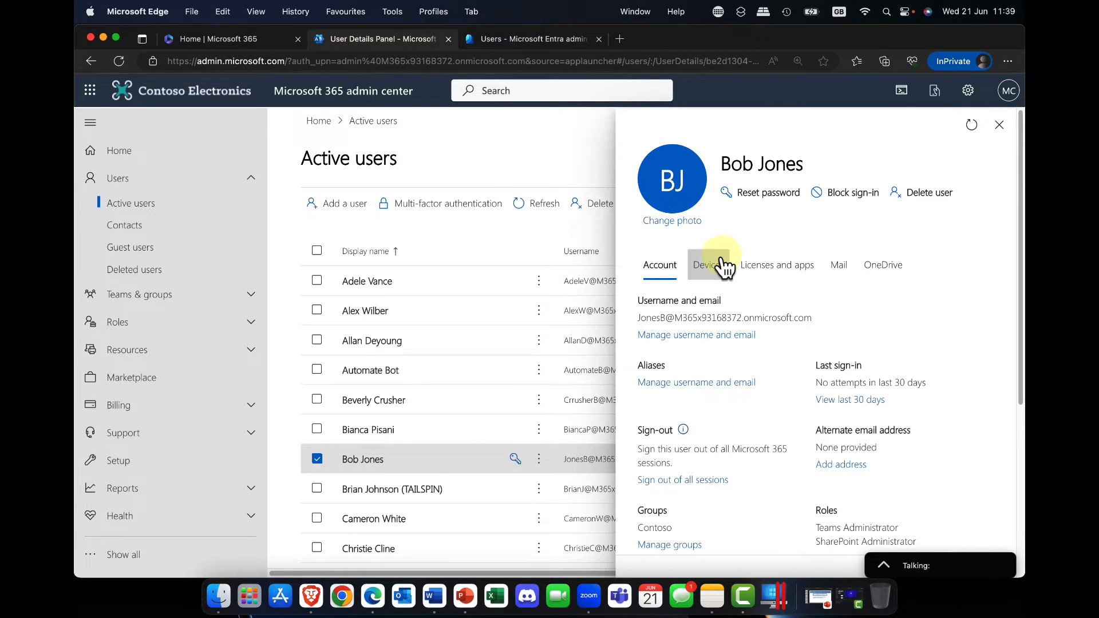
left_click(706, 271)
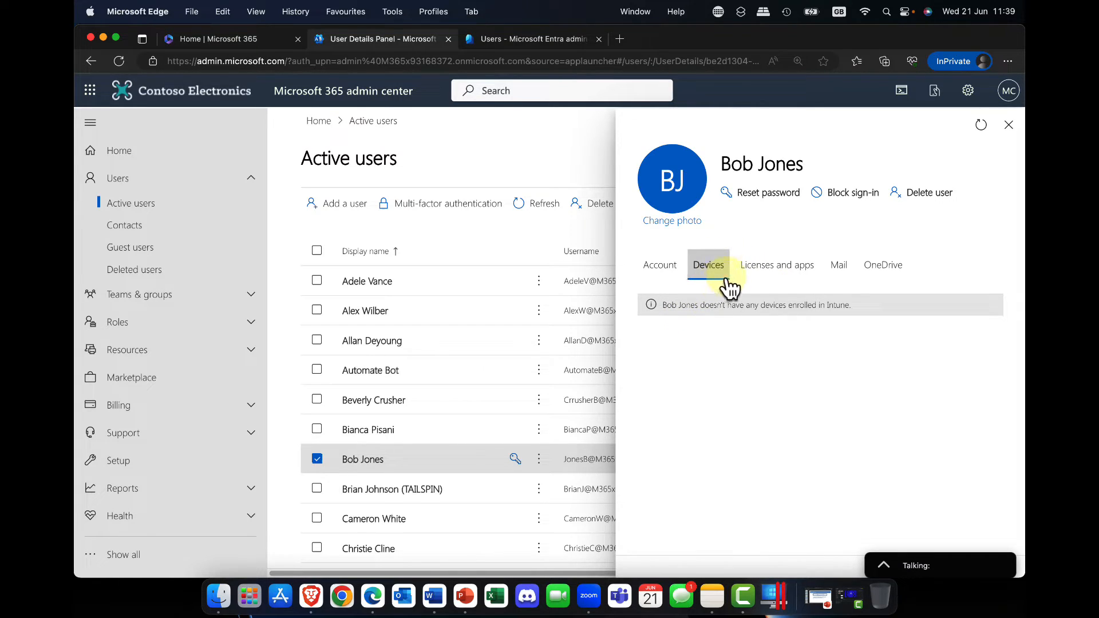
left_click(765, 270)
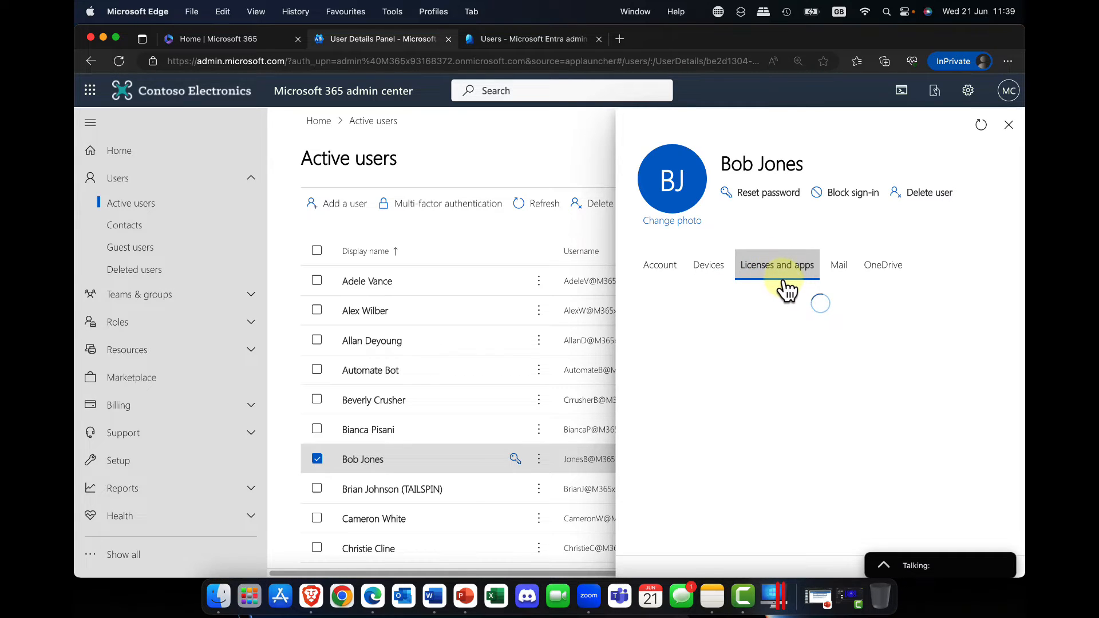
scroll(798, 349, "down", 3)
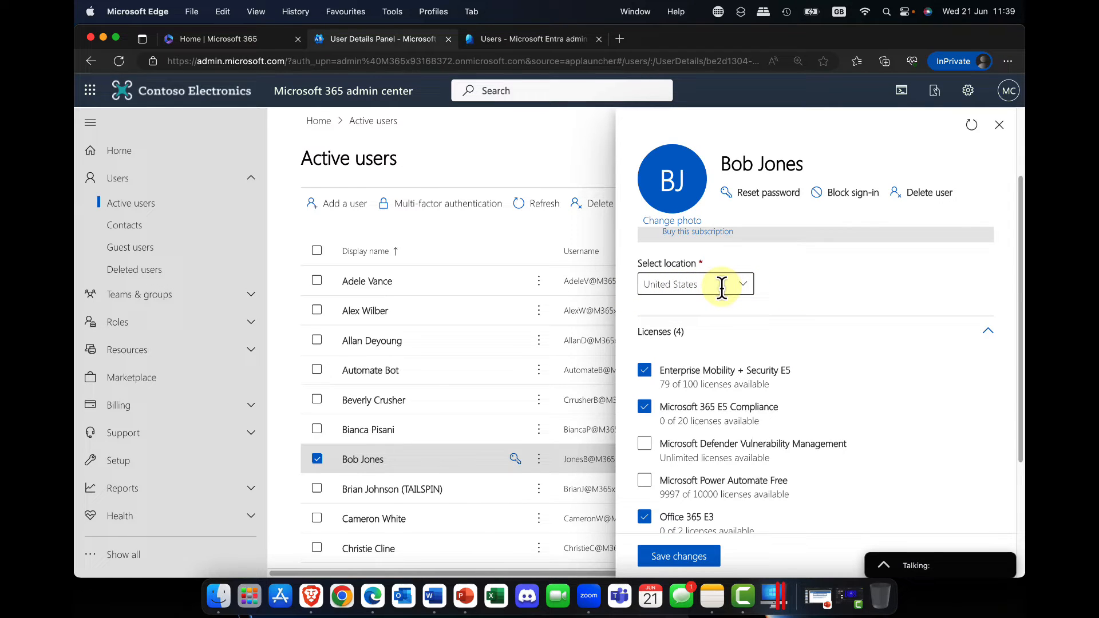
scroll(715, 377, "down", 2)
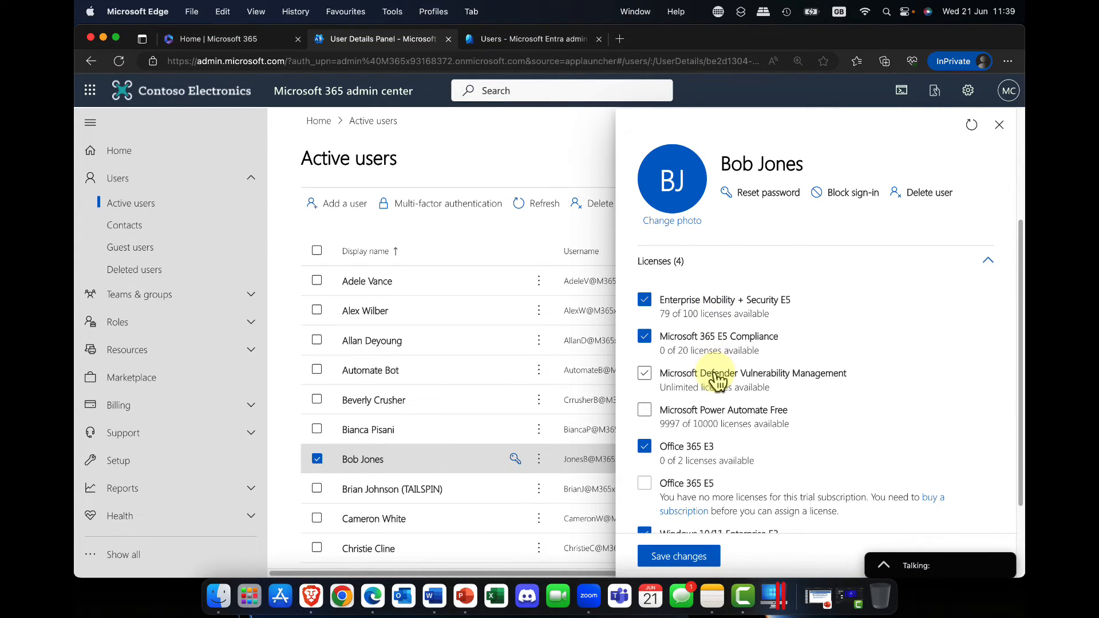
scroll(715, 376, "down", 3)
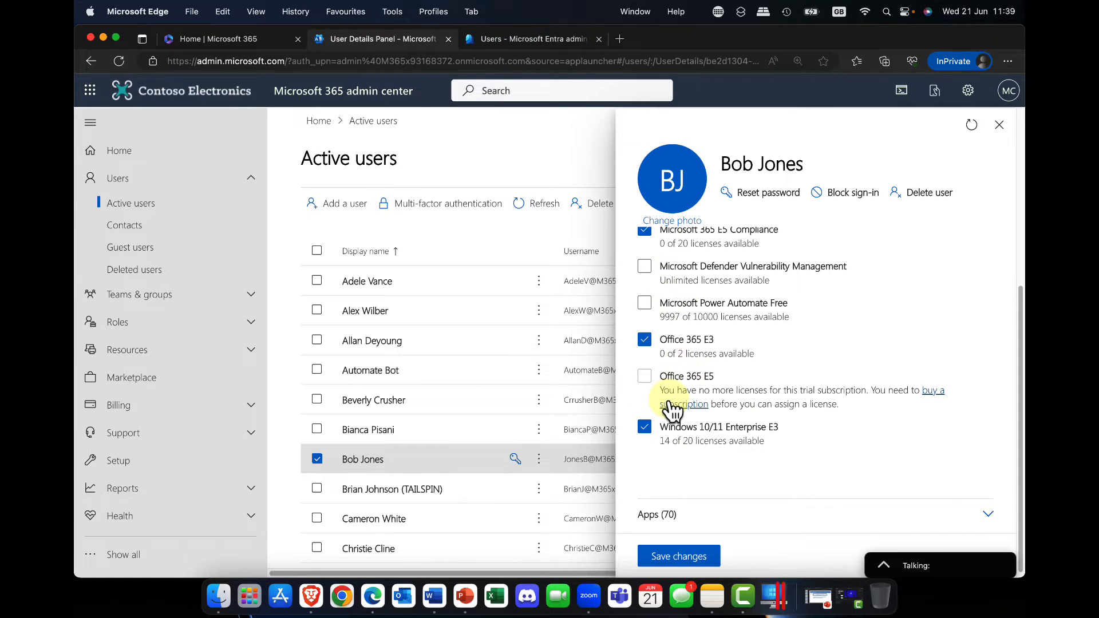
scroll(675, 401, "up", 8)
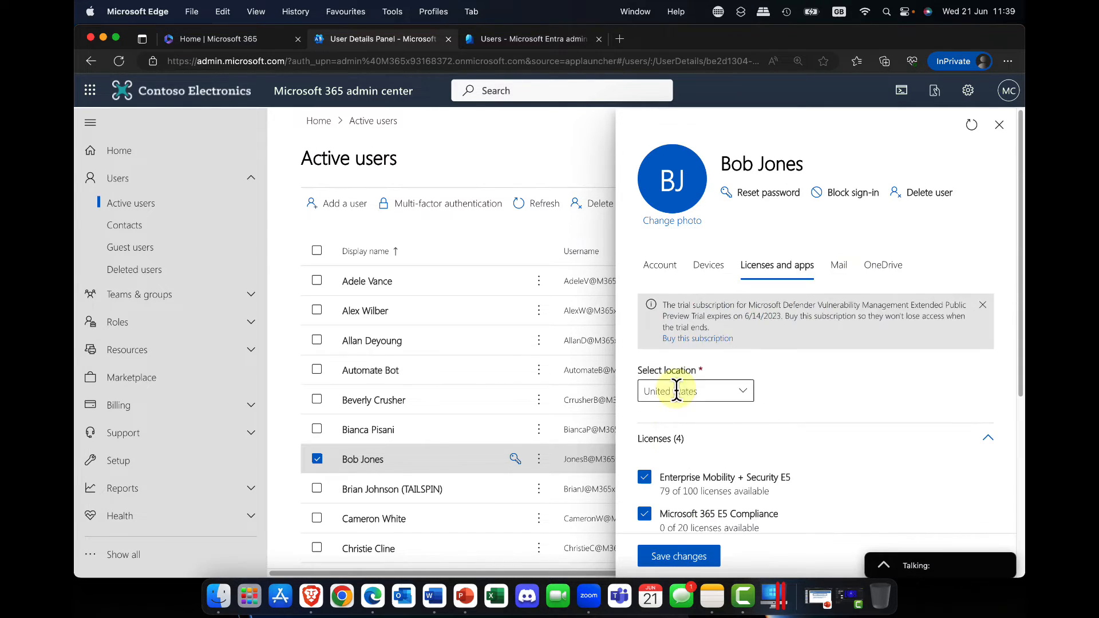
left_click(999, 125)
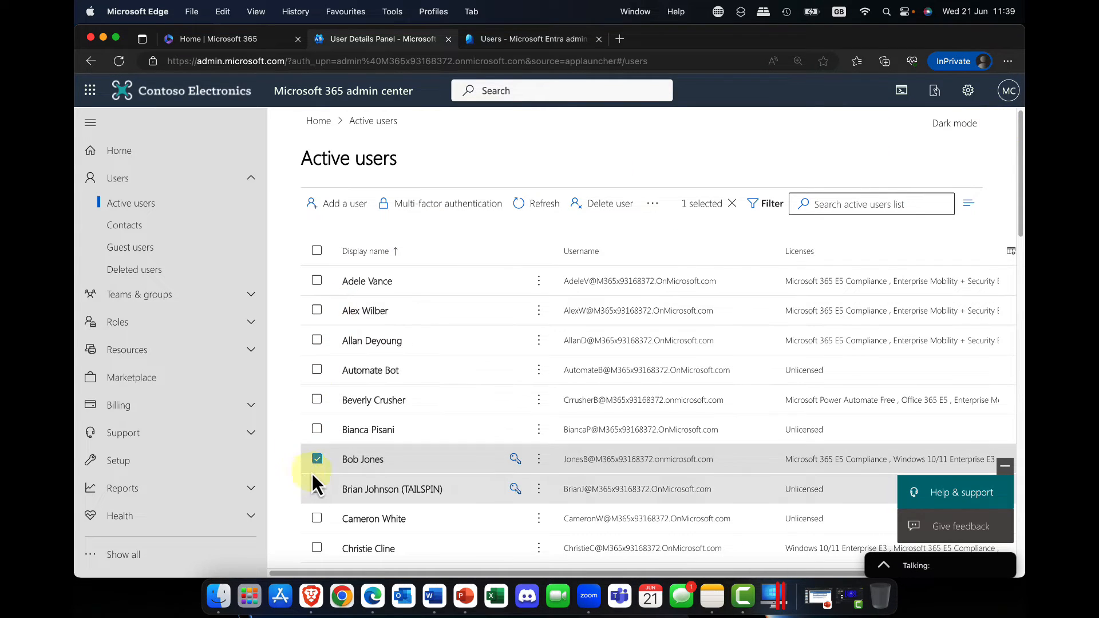
Reopen the same user's details and examine the mailbox settings, including the read and manage permissions
left_click(362, 460)
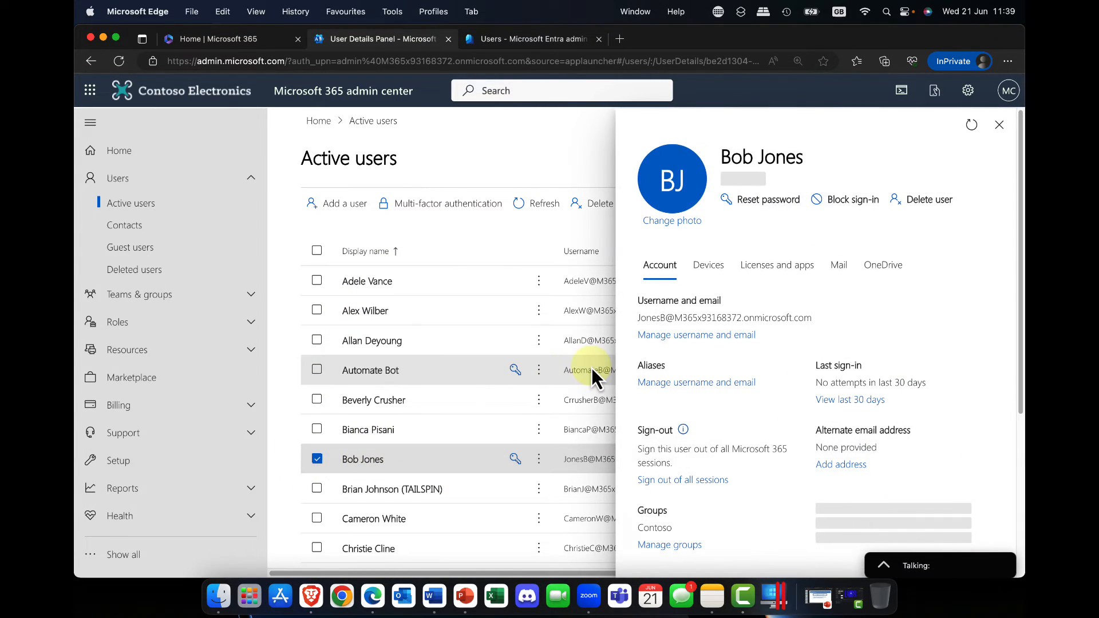
left_click(851, 266)
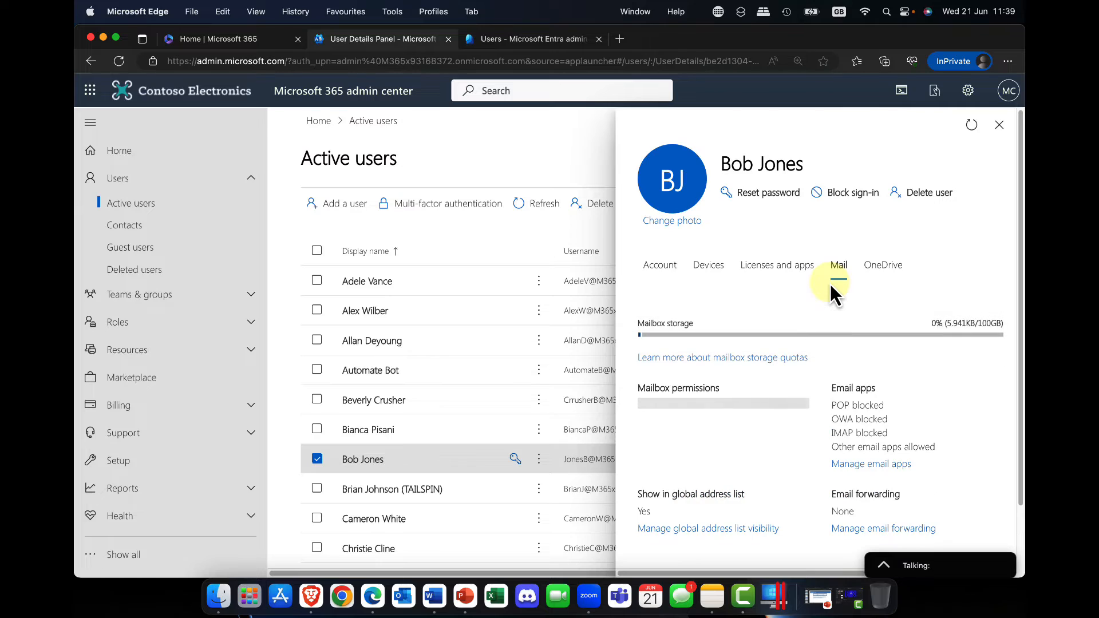
mouse_move(822, 337)
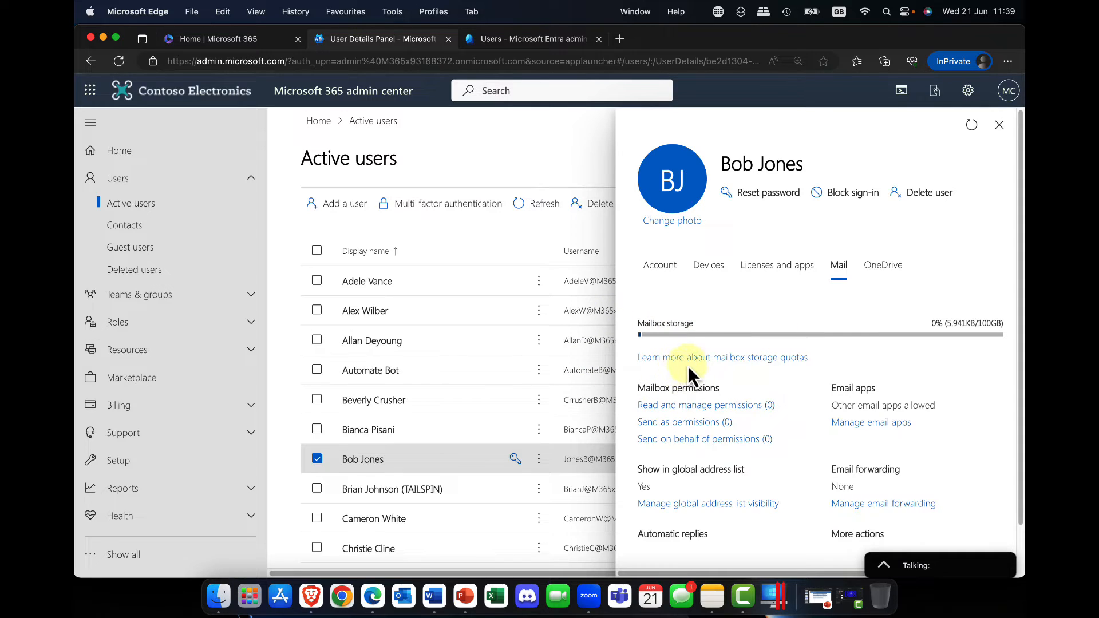
scroll(689, 365, "down", 2)
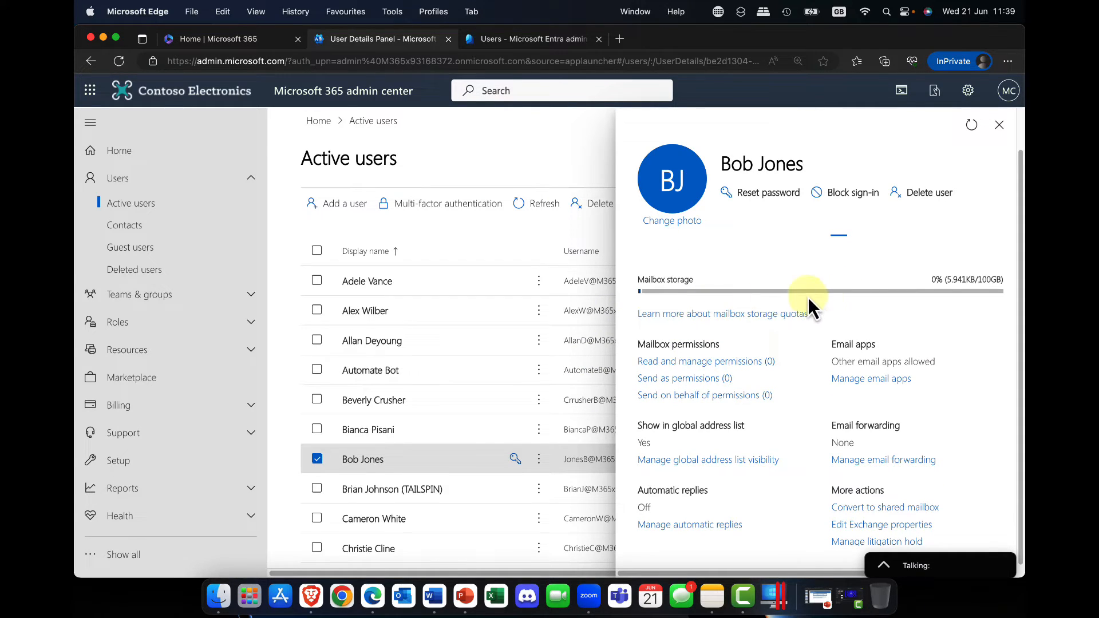
left_click(711, 362)
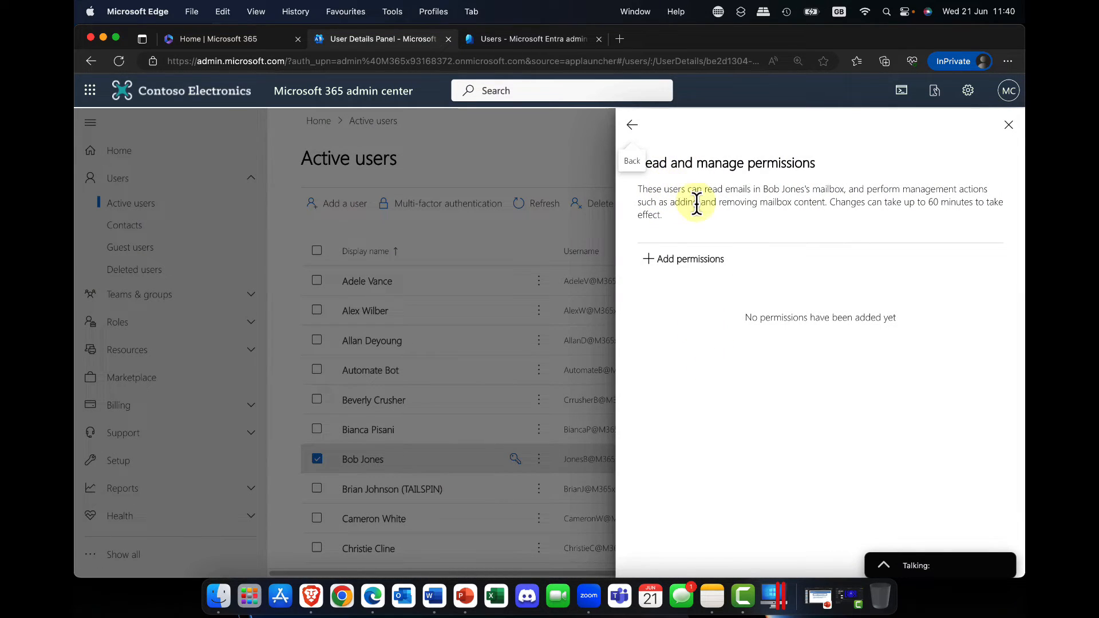
left_click(633, 127)
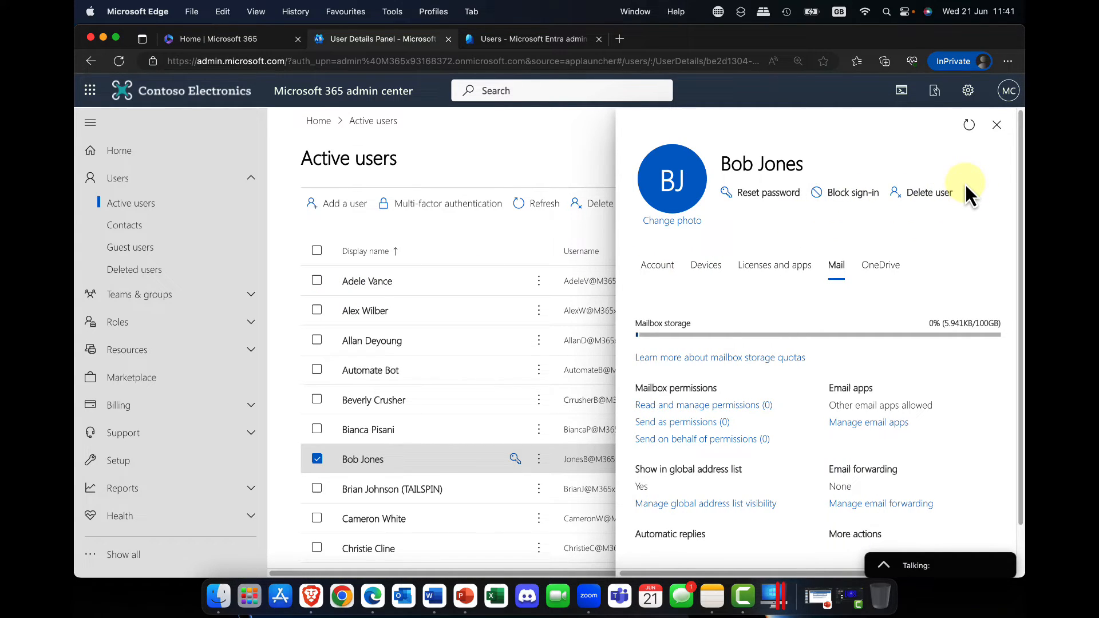
Check the user's OneDrive information, close the details and deselect the account in the active users list
left_click(876, 272)
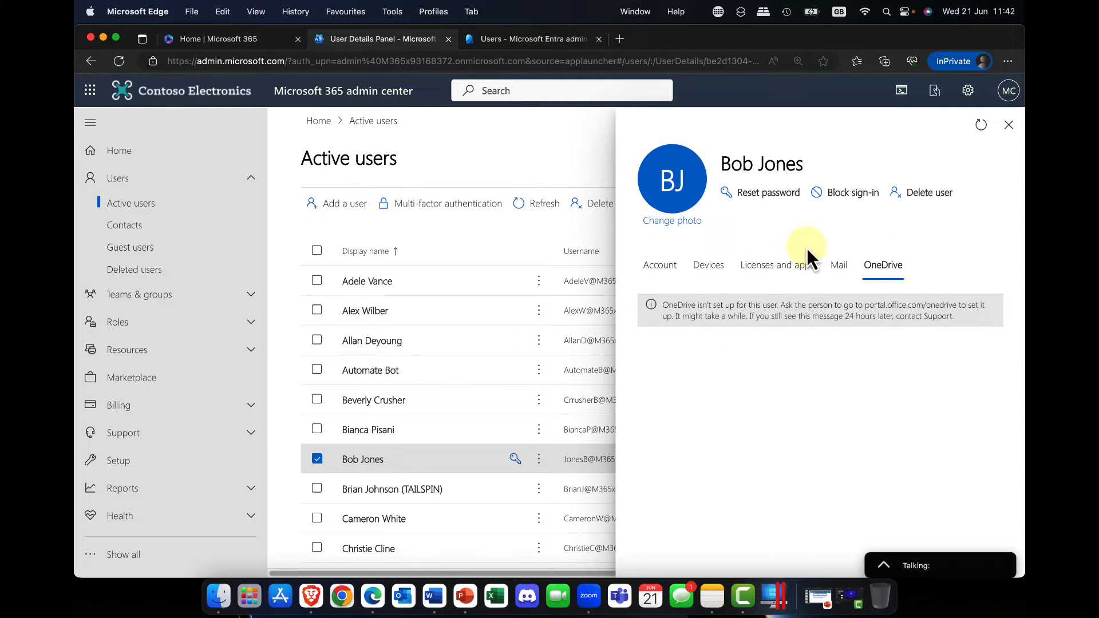
left_click(1008, 125)
left_click(317, 460)
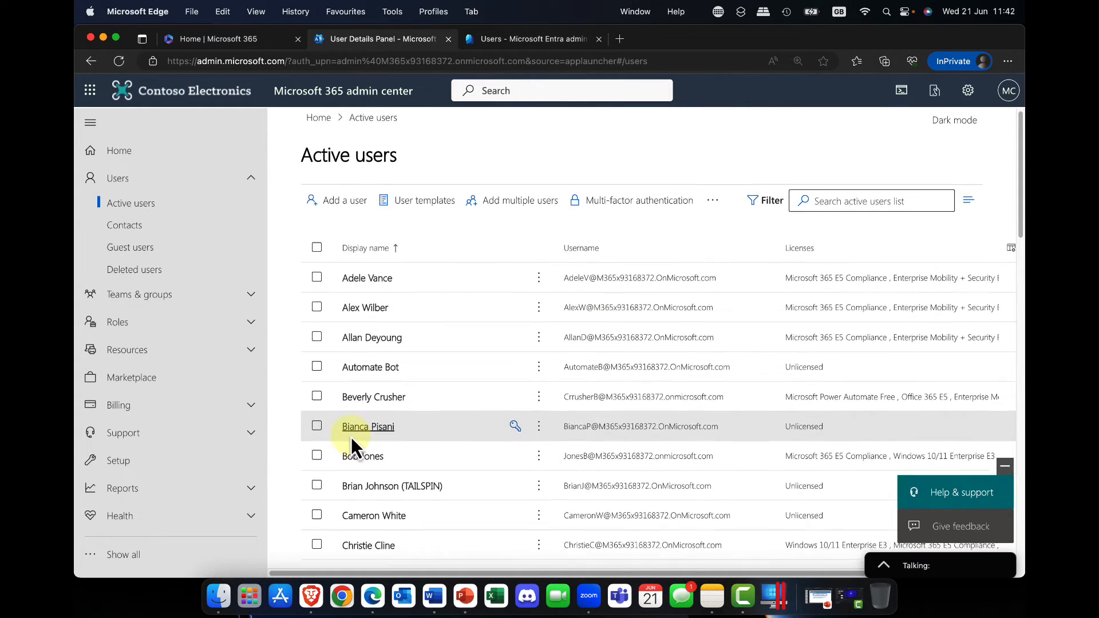
Browse the active users list, open the first user's details to examine the OneDrive settings, and return to the account information
scroll(351, 444, "down", 5)
scroll(359, 485, "down", 8)
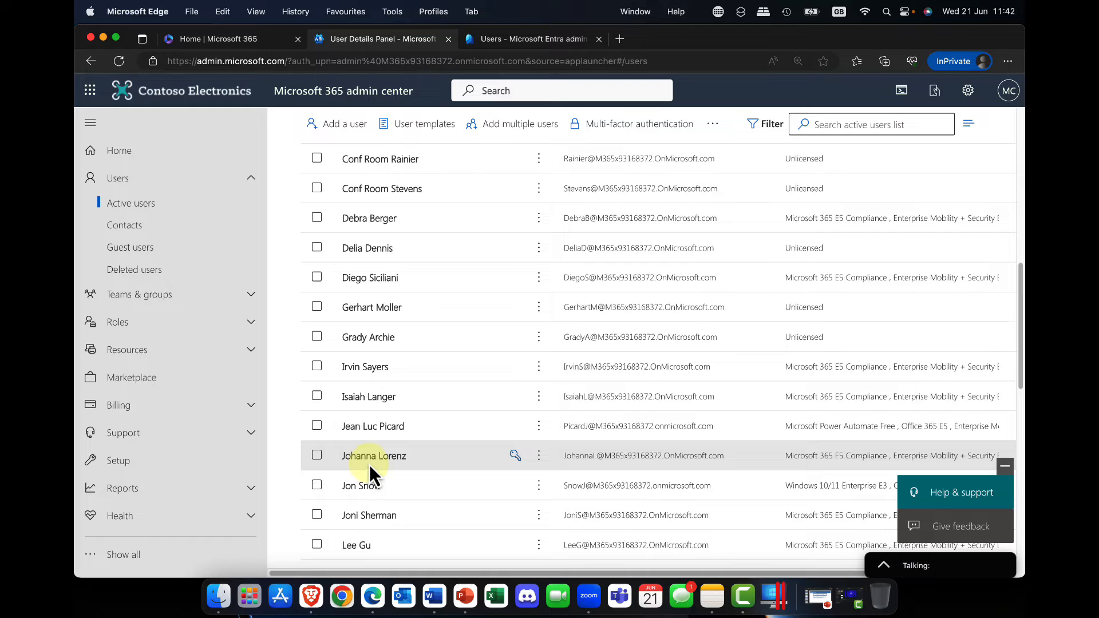
scroll(361, 440, "up", 8)
scroll(361, 438, "up", 5)
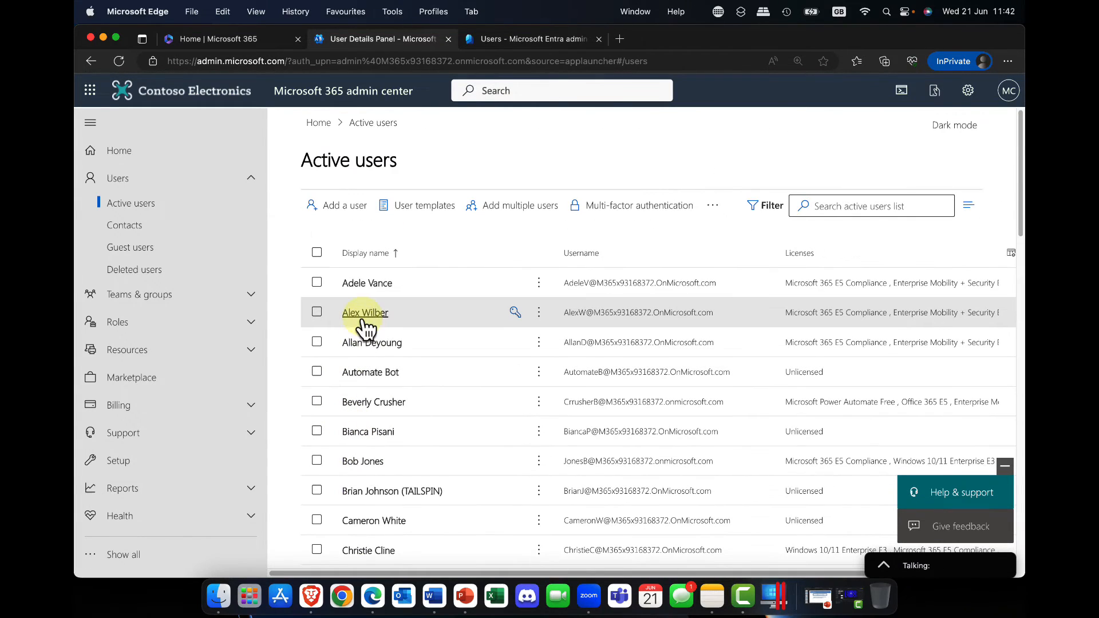
left_click(364, 283)
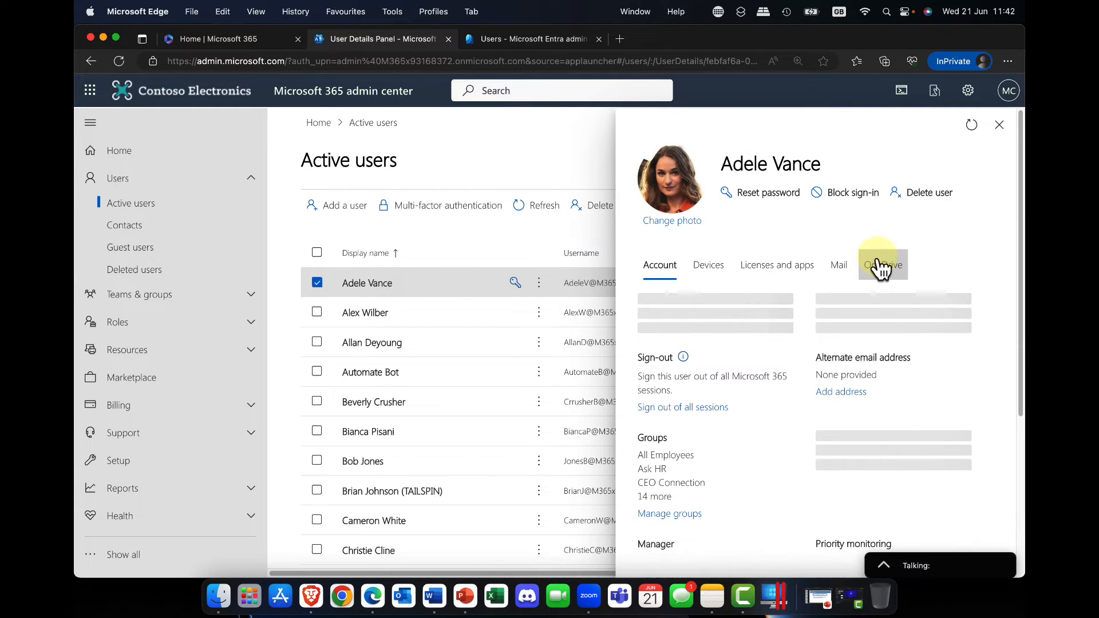
left_click(880, 268)
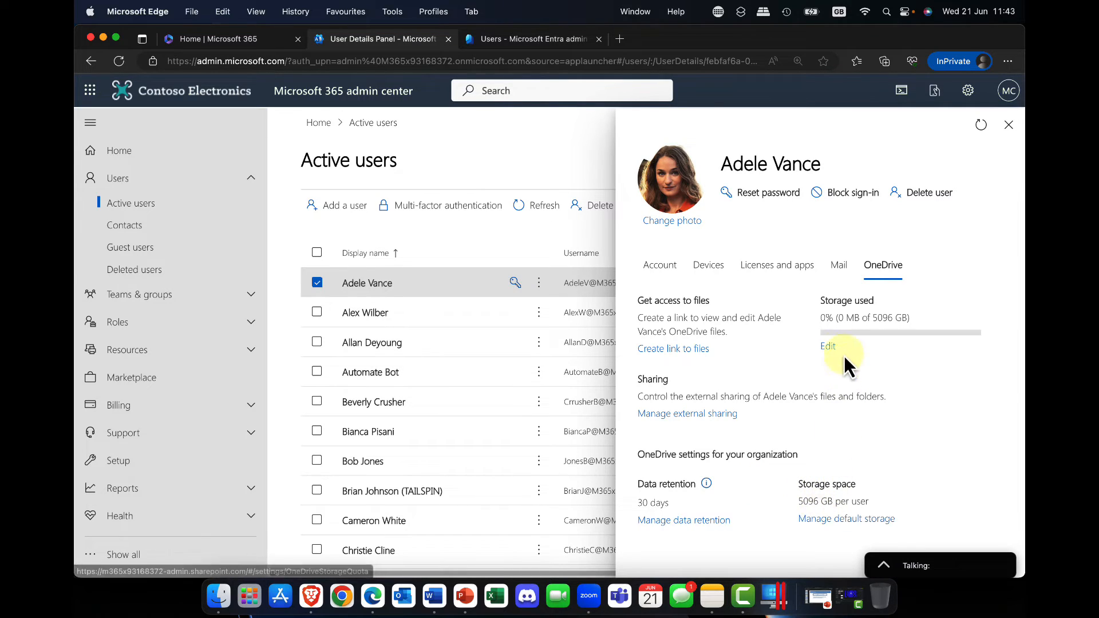
left_click(653, 265)
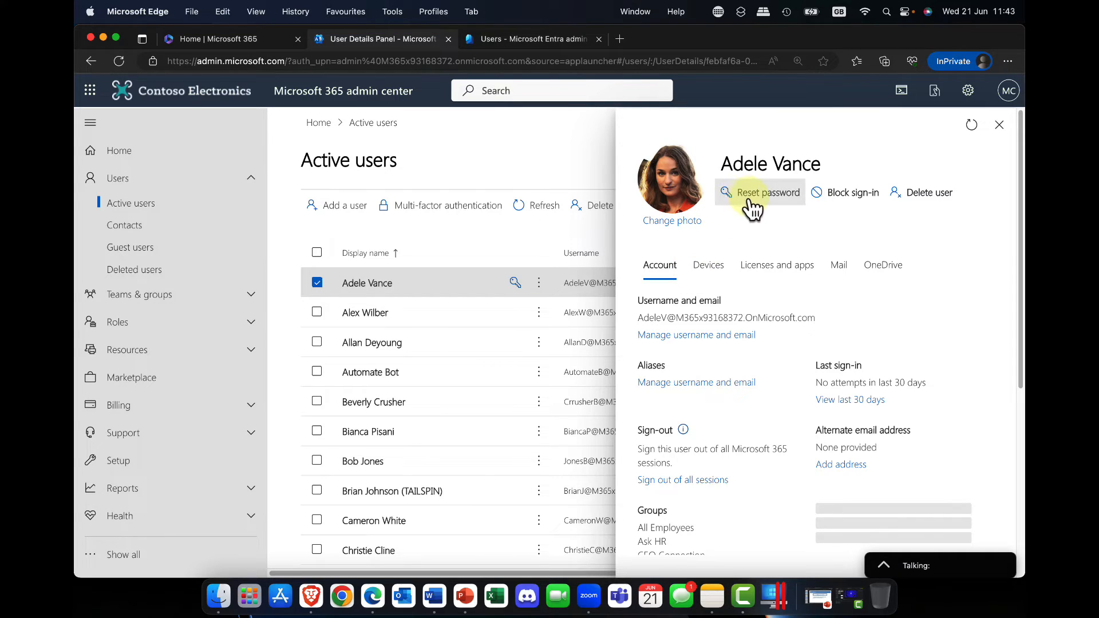
Close the user's details, switch to the Microsoft Entra admin center and review the same user's overview
left_click(1001, 125)
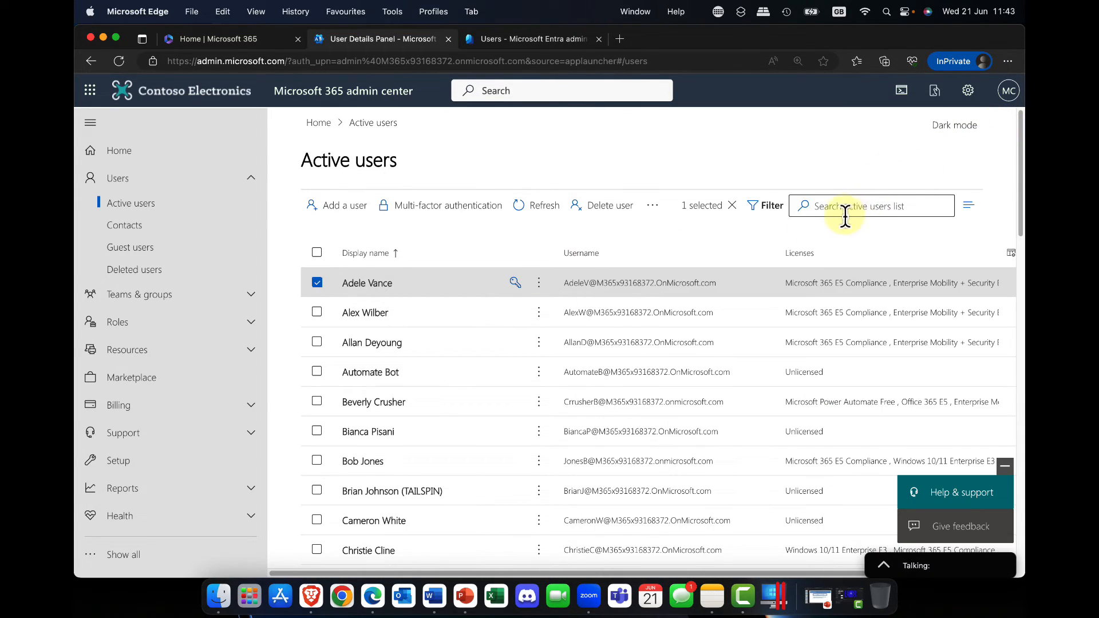
left_click(544, 40)
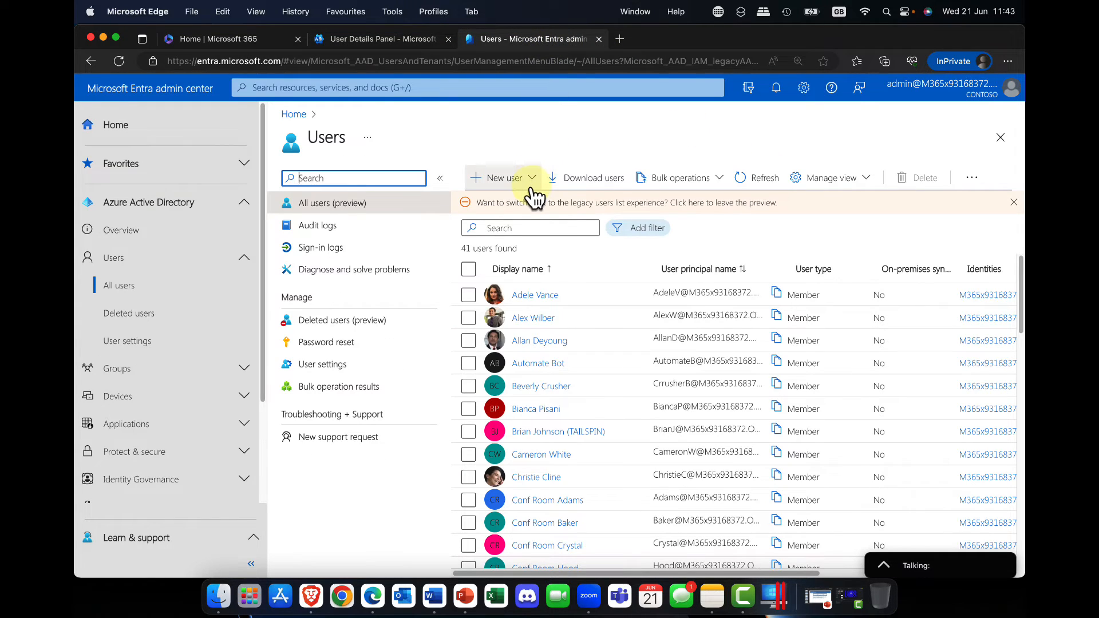
left_click(532, 294)
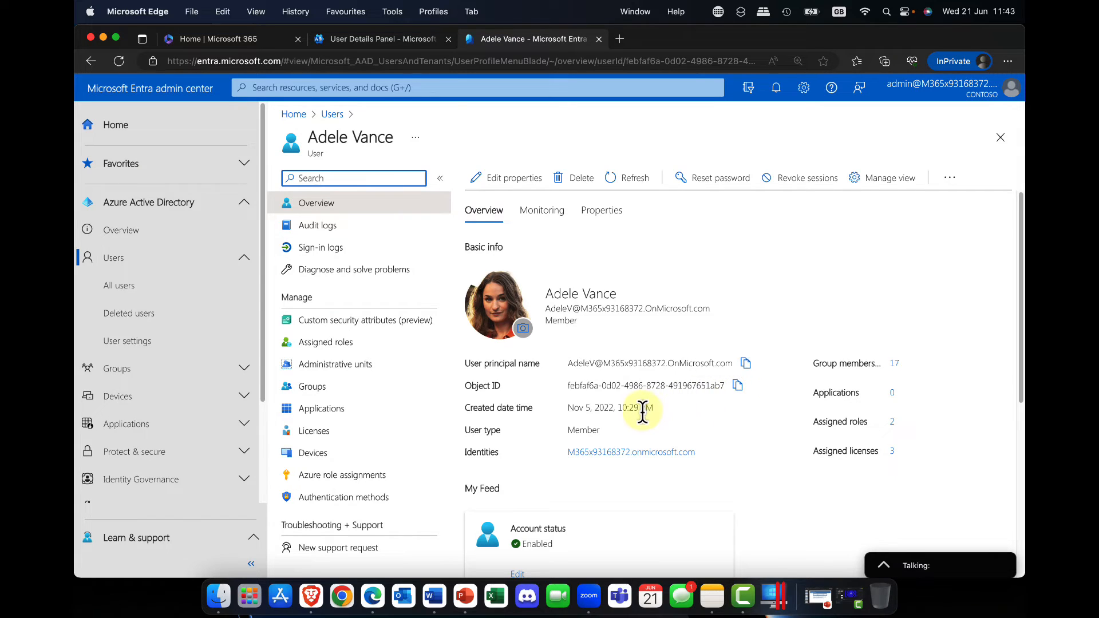
scroll(644, 407, "down", 1)
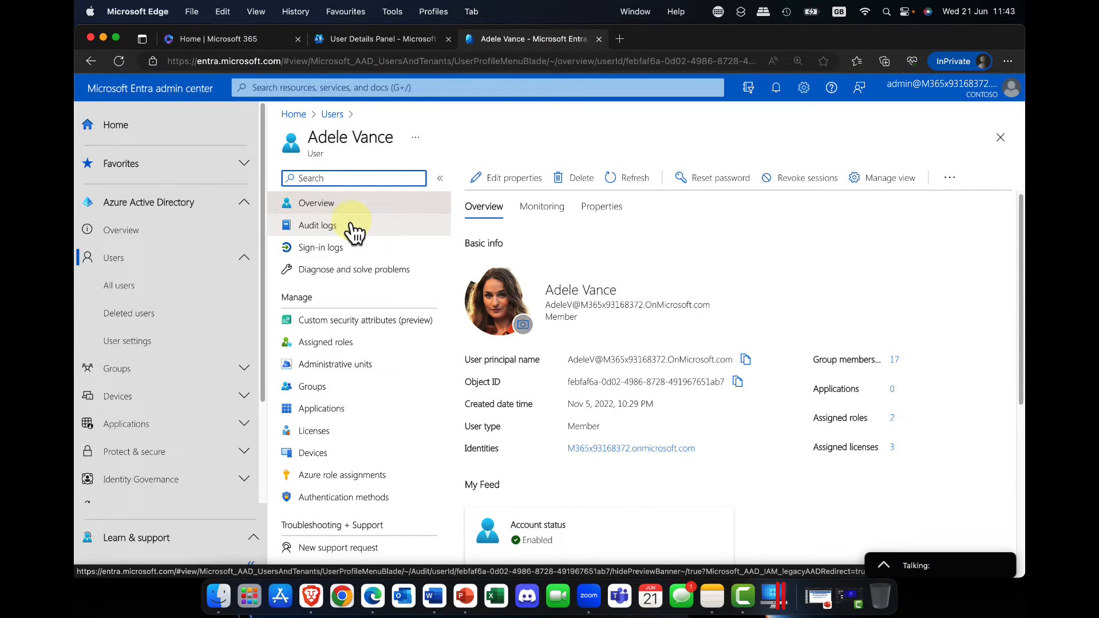
Review the user's sign-in logs, application assignments and assigned licenses in Entra
left_click(344, 252)
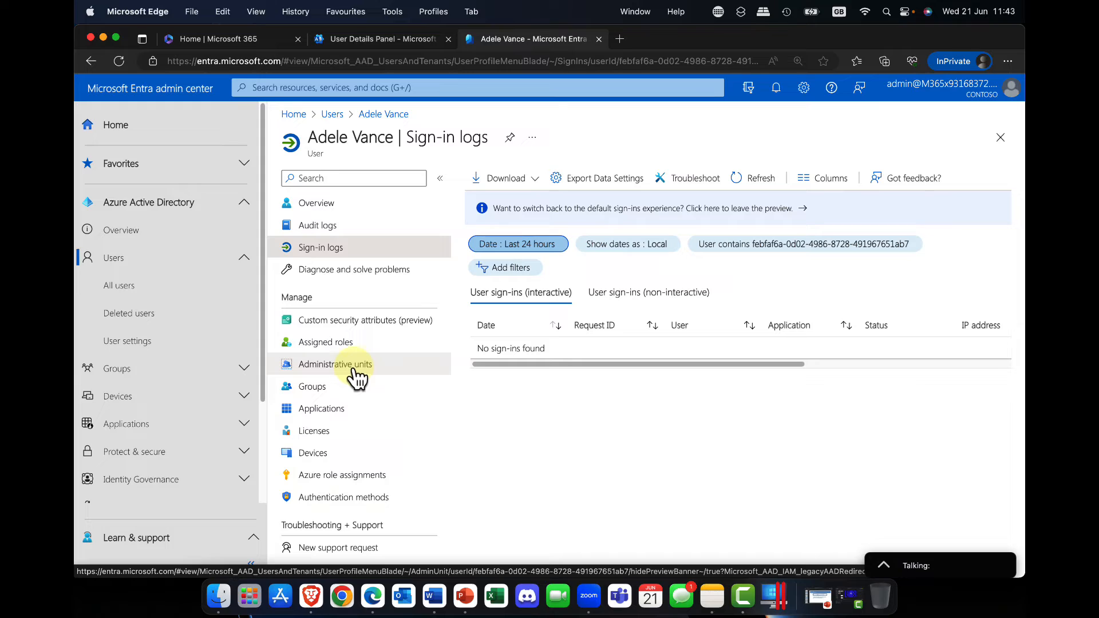
left_click(340, 411)
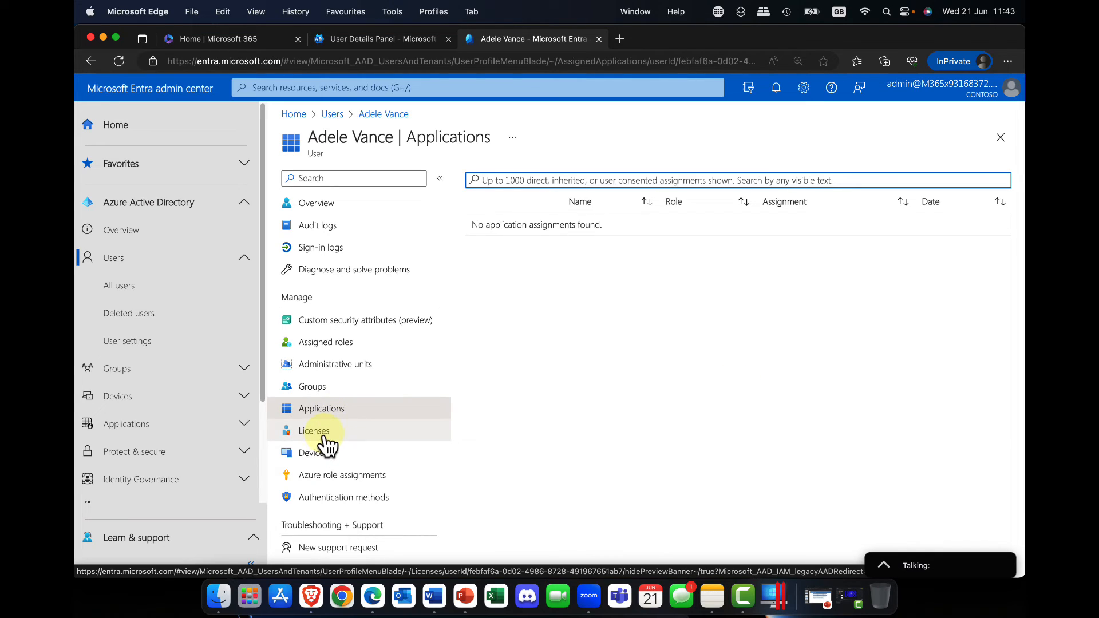
left_click(324, 436)
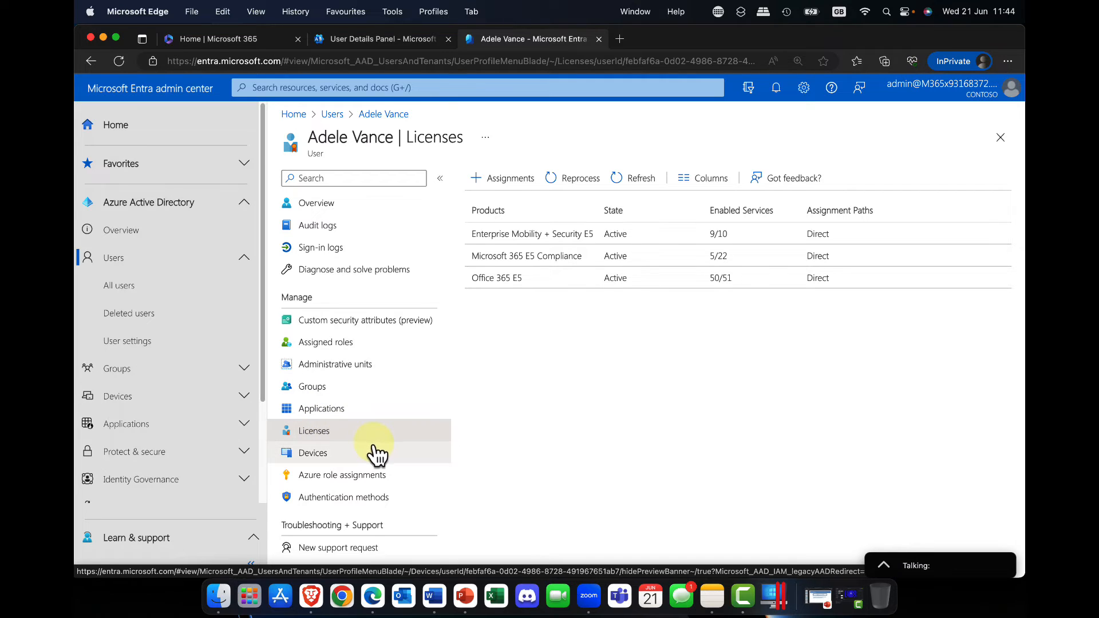
Examine the phone, alternate phone and email fields in the user's authentication methods, and return to the user's overview
left_click(344, 498)
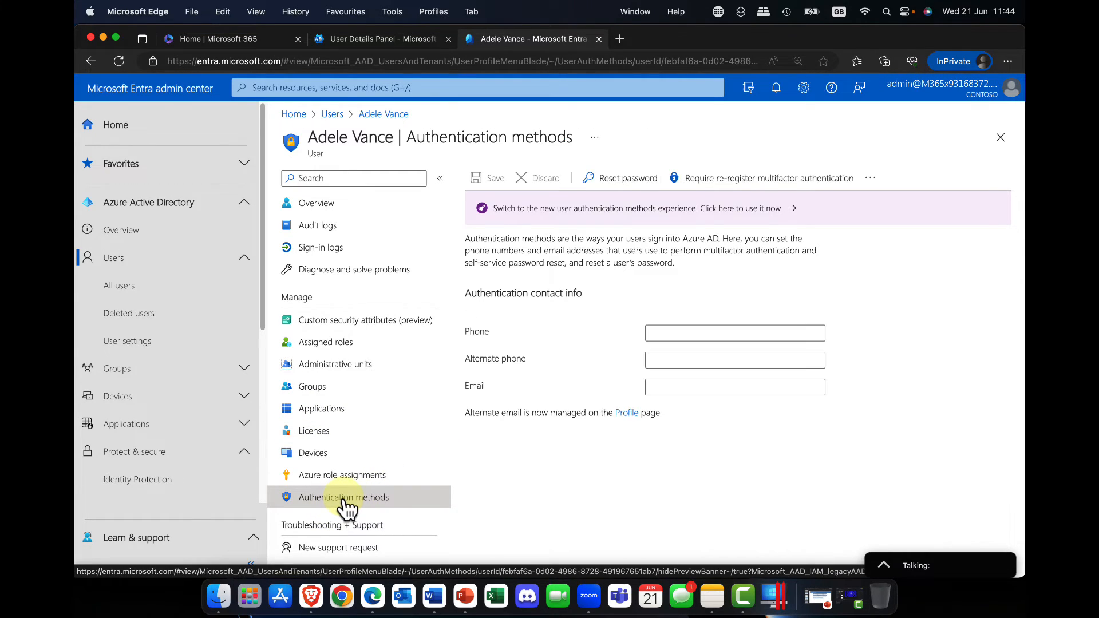
left_click(686, 331)
left_click(682, 359)
left_click(683, 388)
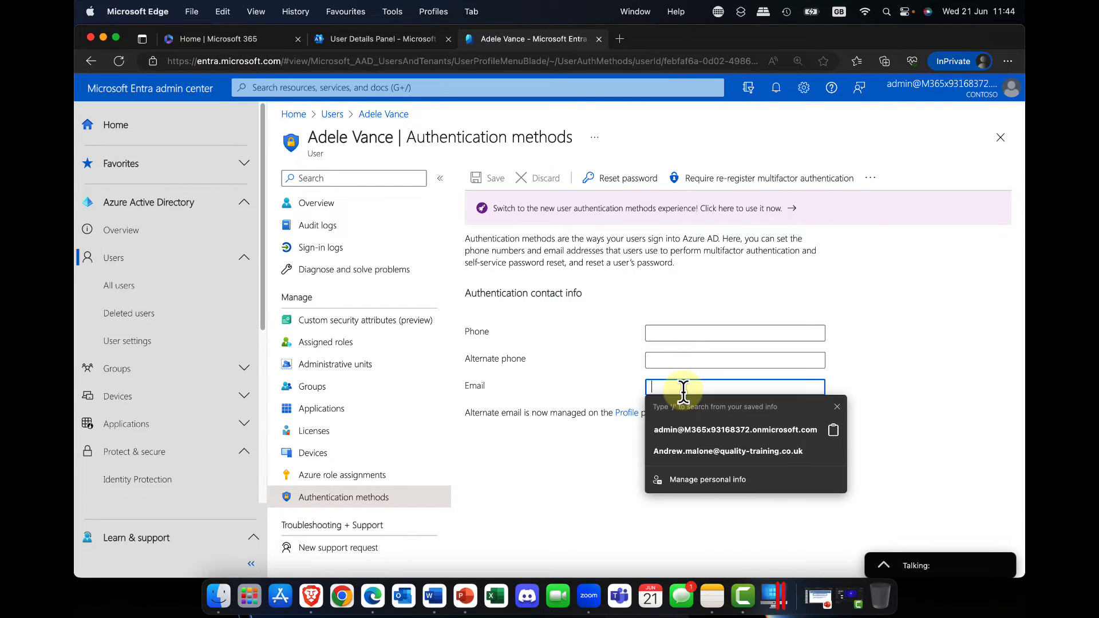
left_click(696, 298)
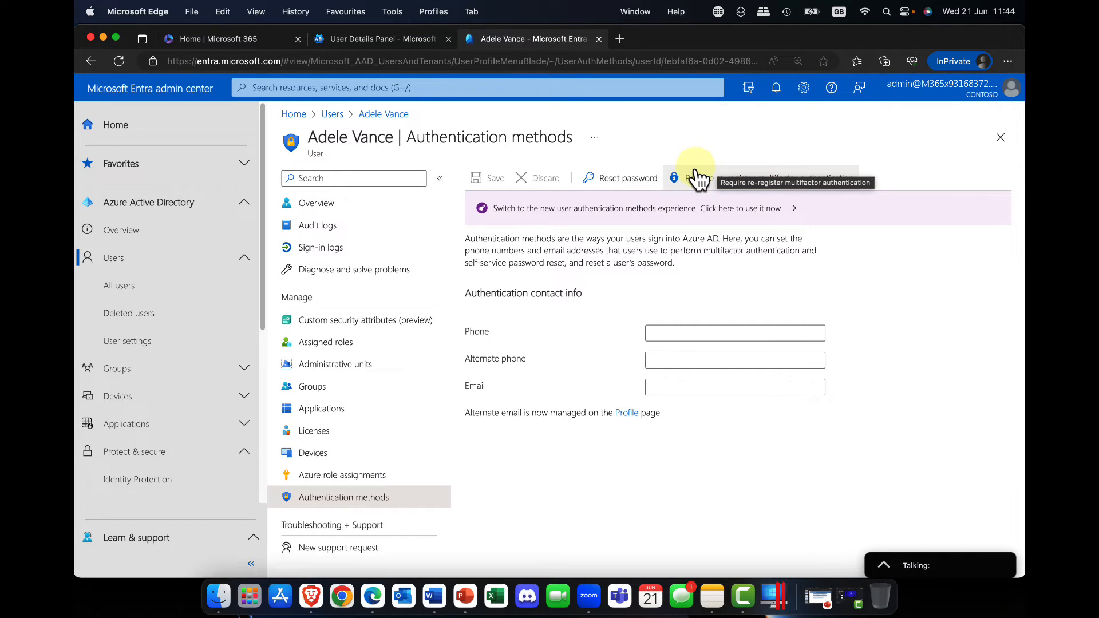
left_click(312, 209)
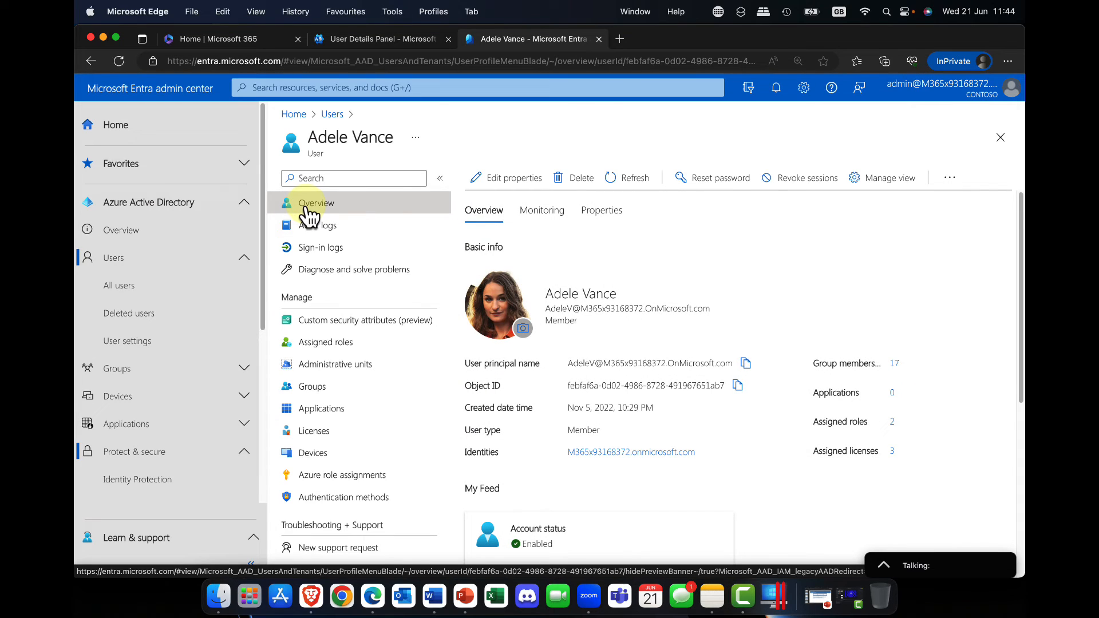
Switch back to the Microsoft 365 admin center, deselect the first account in the active users list and collapse the Users section
left_click(400, 43)
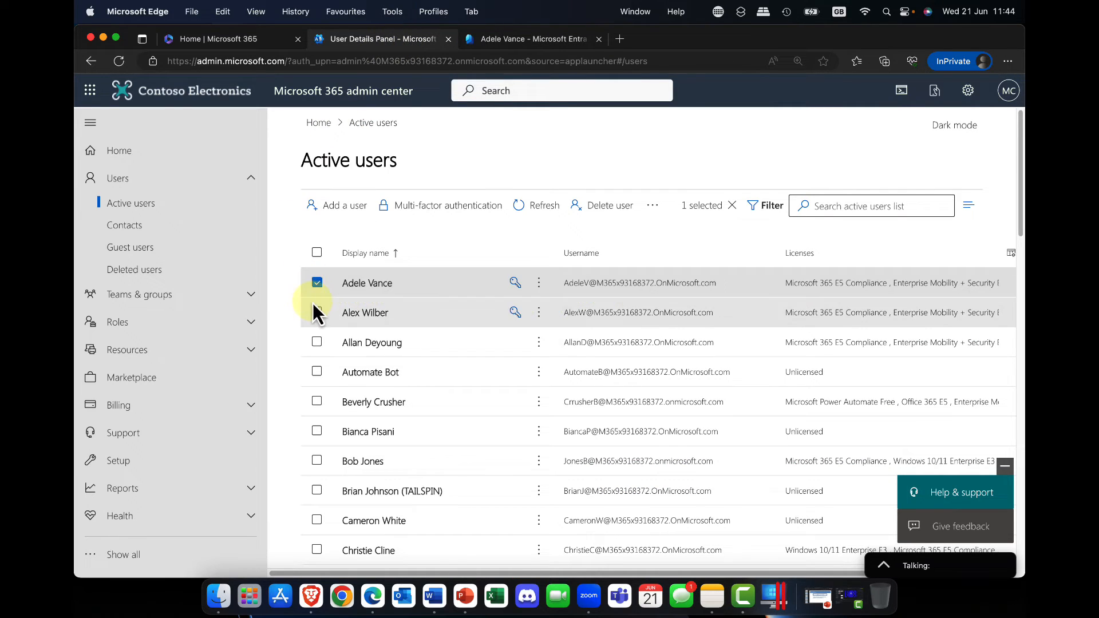
left_click(317, 282)
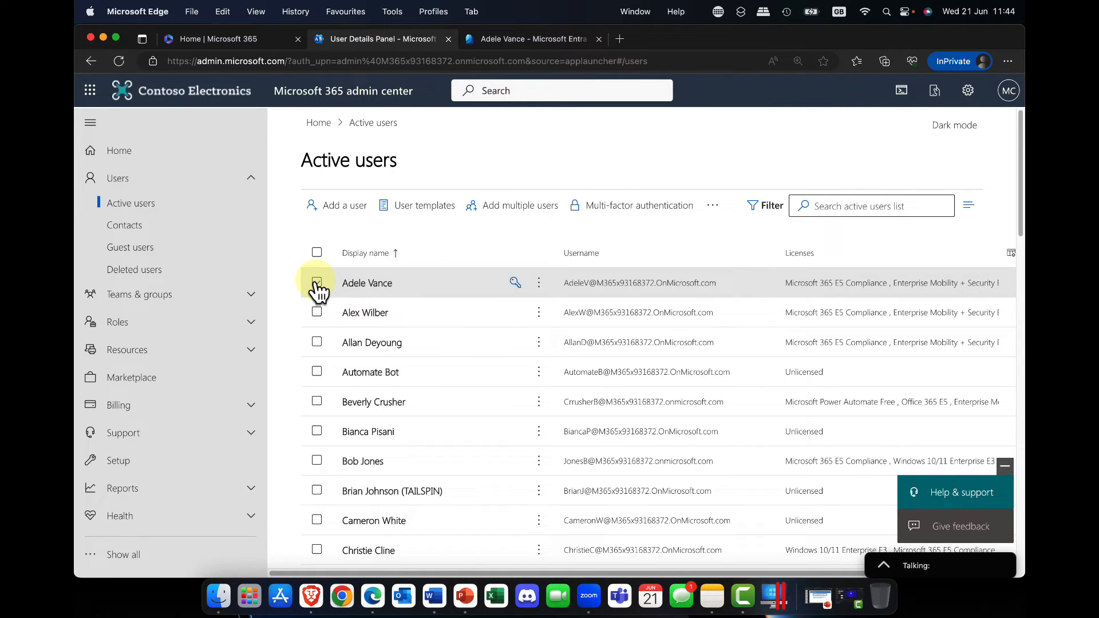
left_click(253, 180)
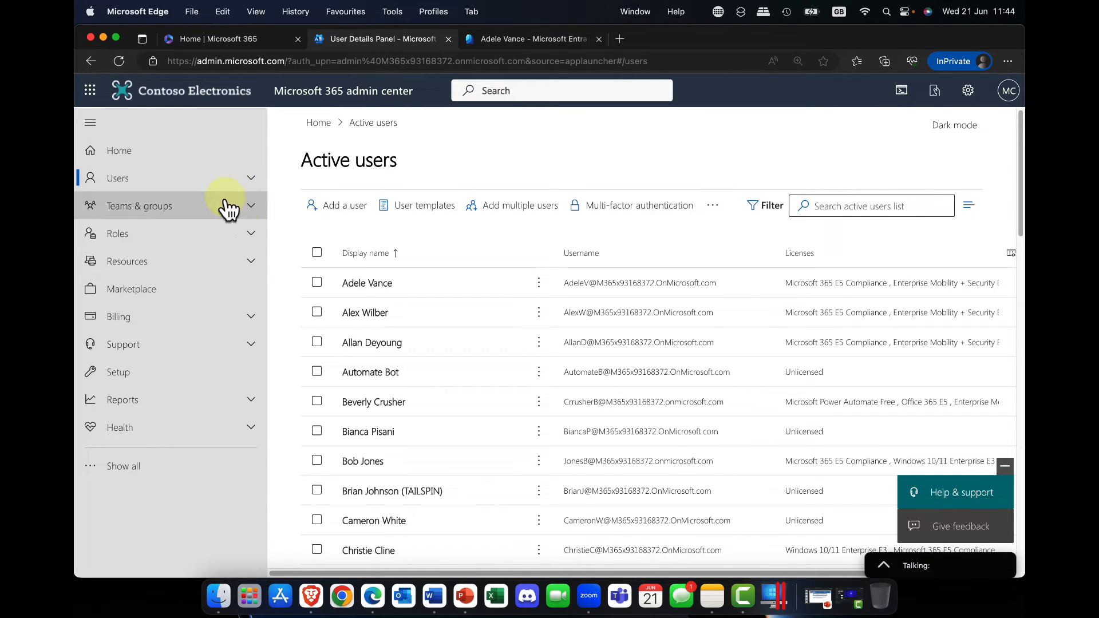
Open Your products under Billing and review the assigned licenses, purchased quantities and subscription status of each product
left_click(251, 316)
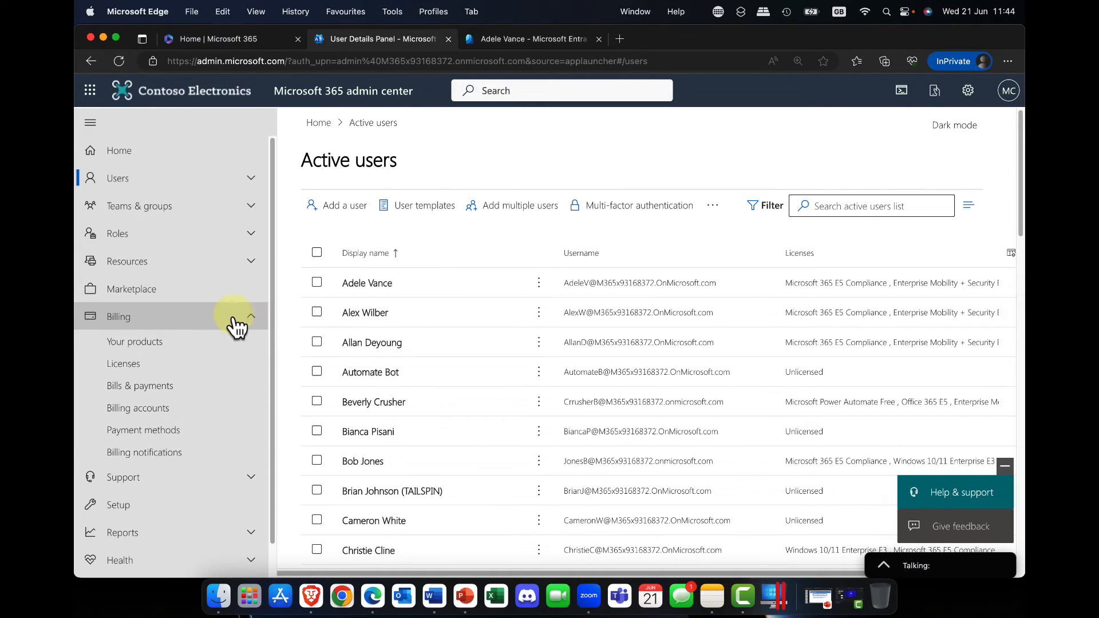
left_click(137, 344)
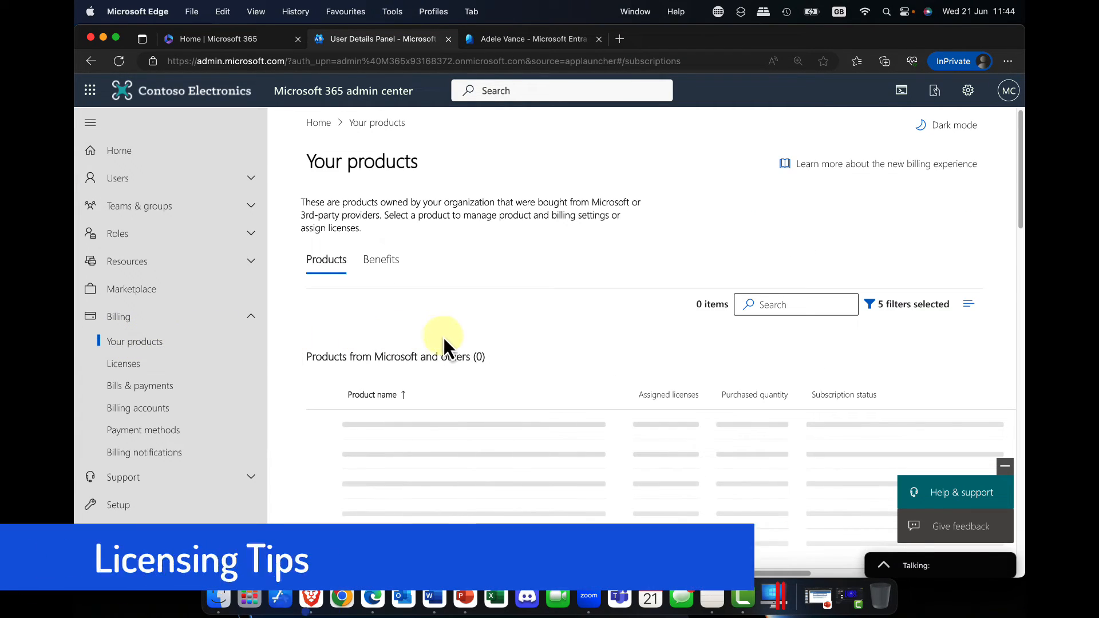
scroll(431, 314, "down", 1)
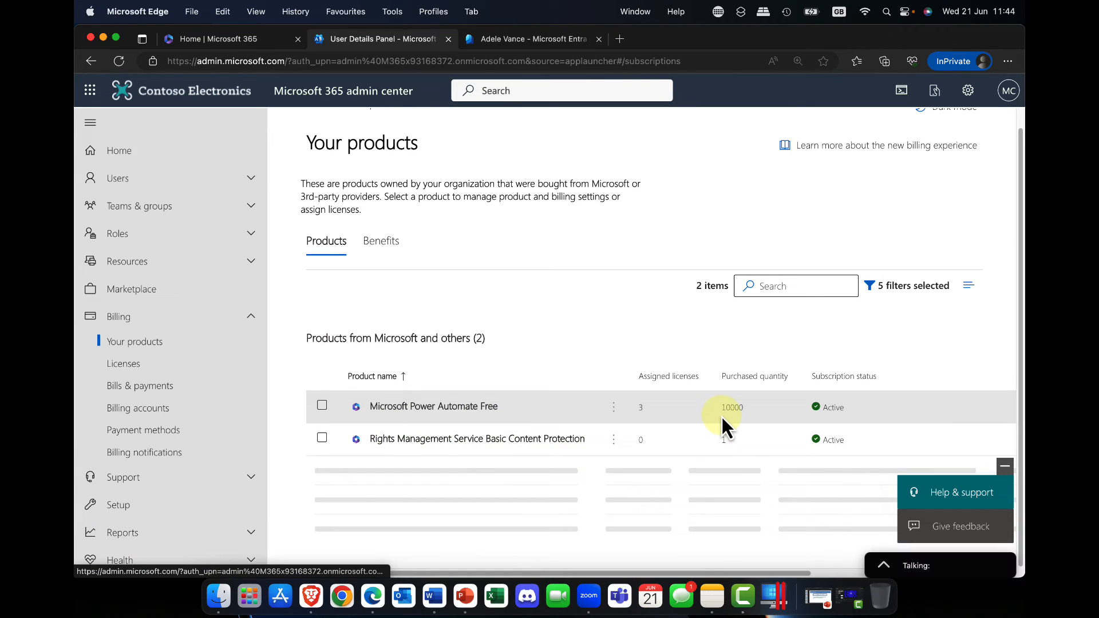
scroll(730, 417, "down", 3)
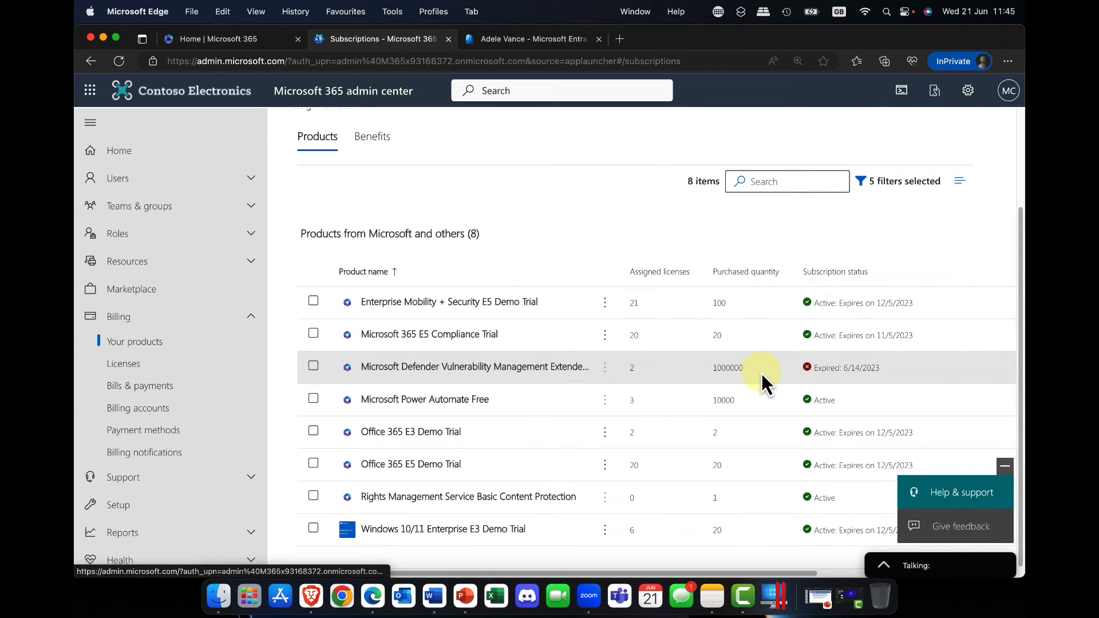
scroll(761, 373, "up", 3)
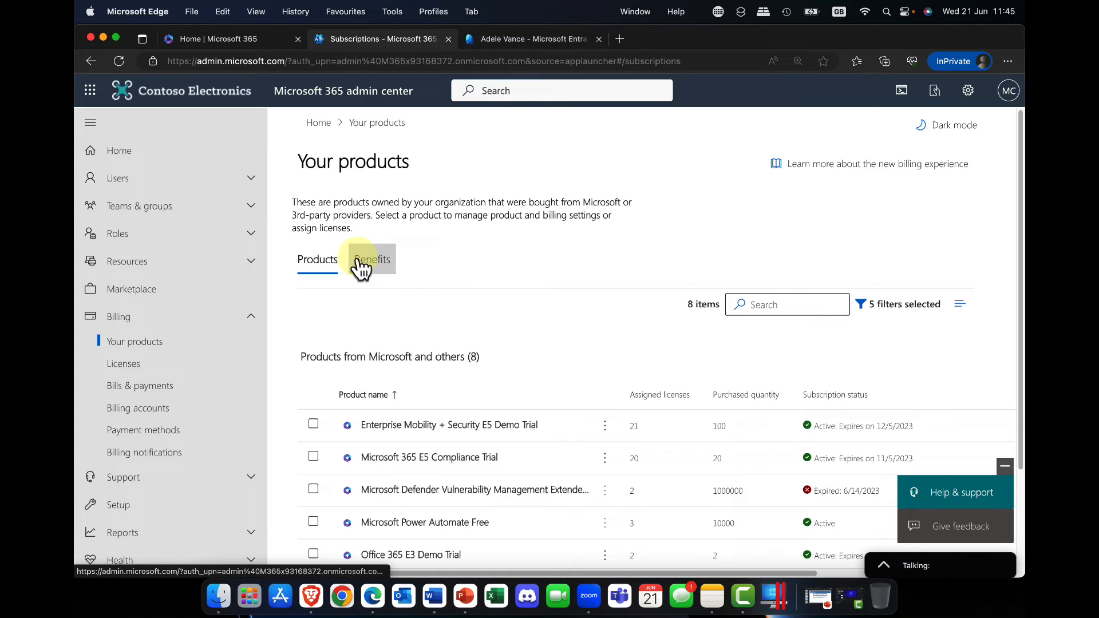
Review the license subscriptions under Billing, minimize the help and feedback panel, and check the license requests and auto-claim policy
left_click(137, 368)
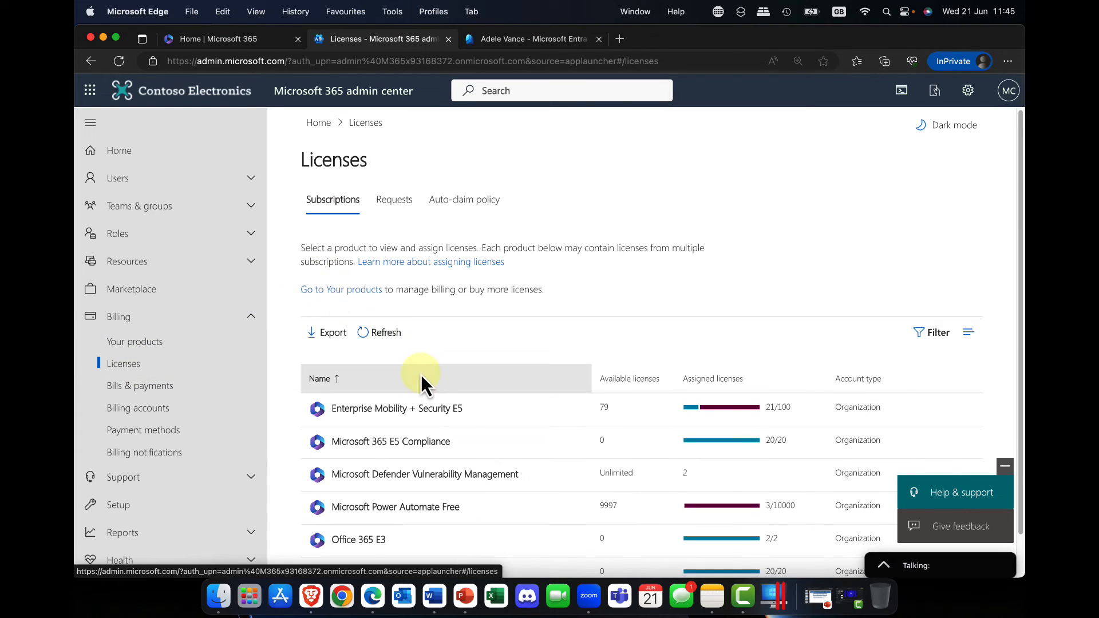
scroll(426, 441, "down", 2)
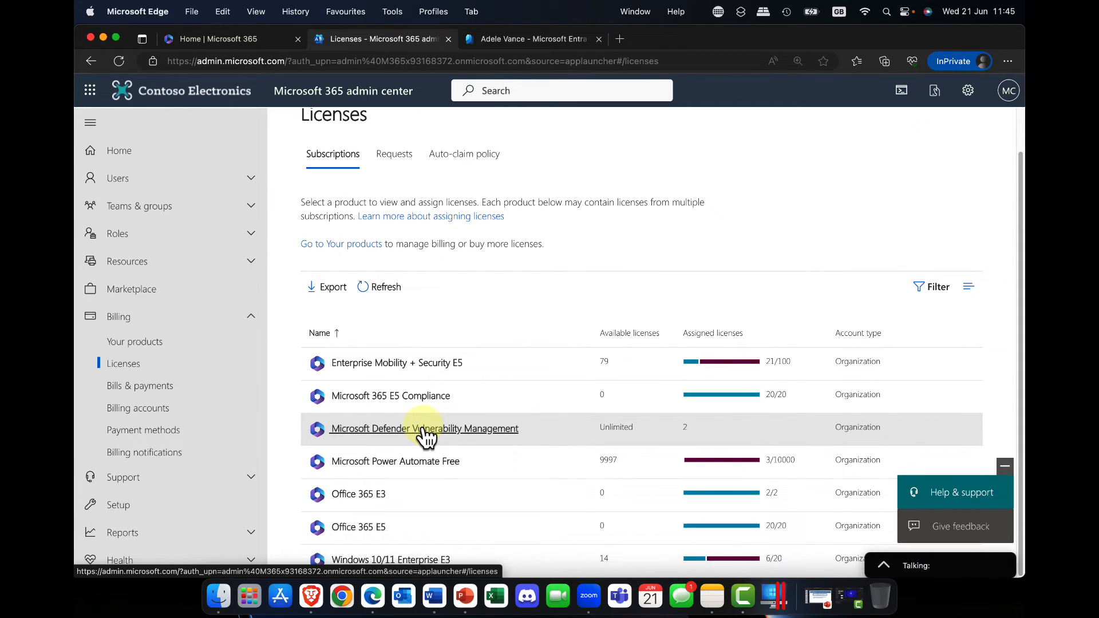
scroll(426, 438, "up", 2)
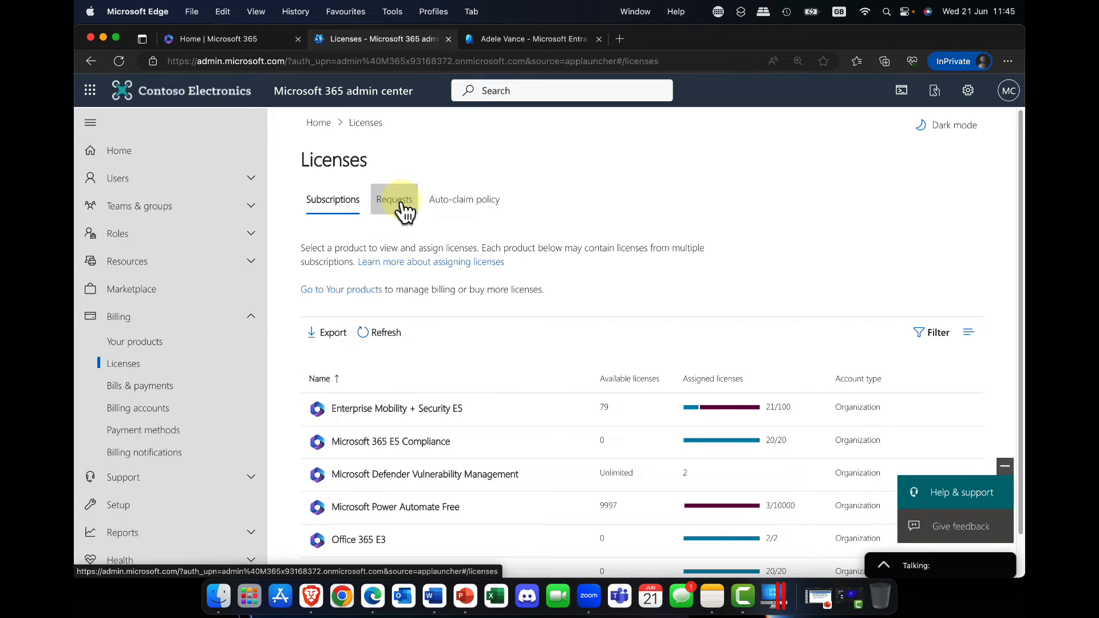
left_click(1005, 466)
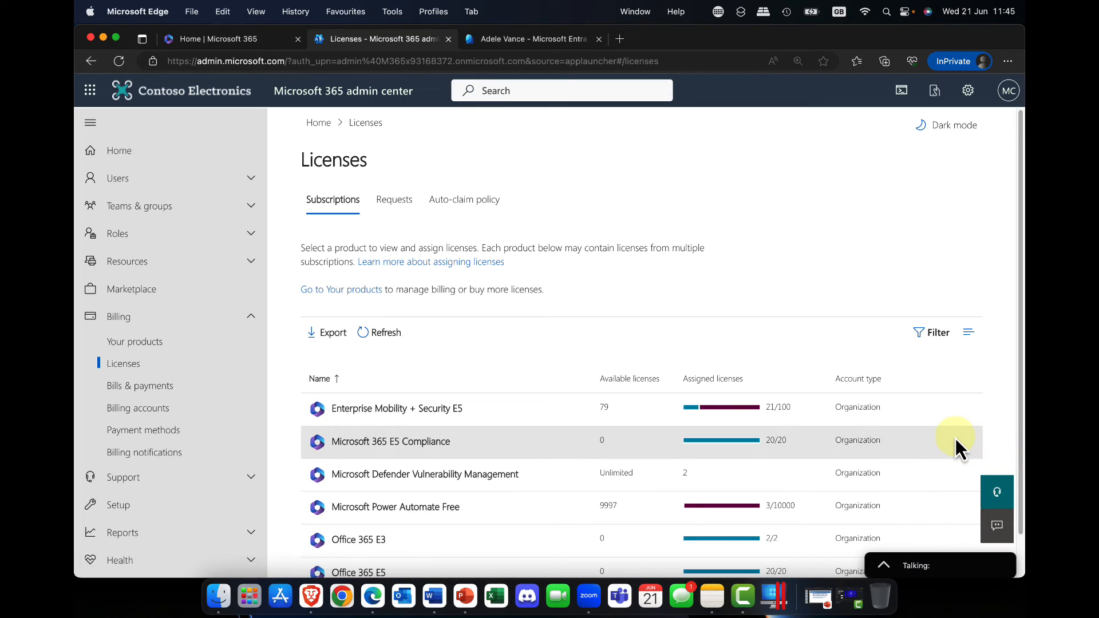
left_click(402, 206)
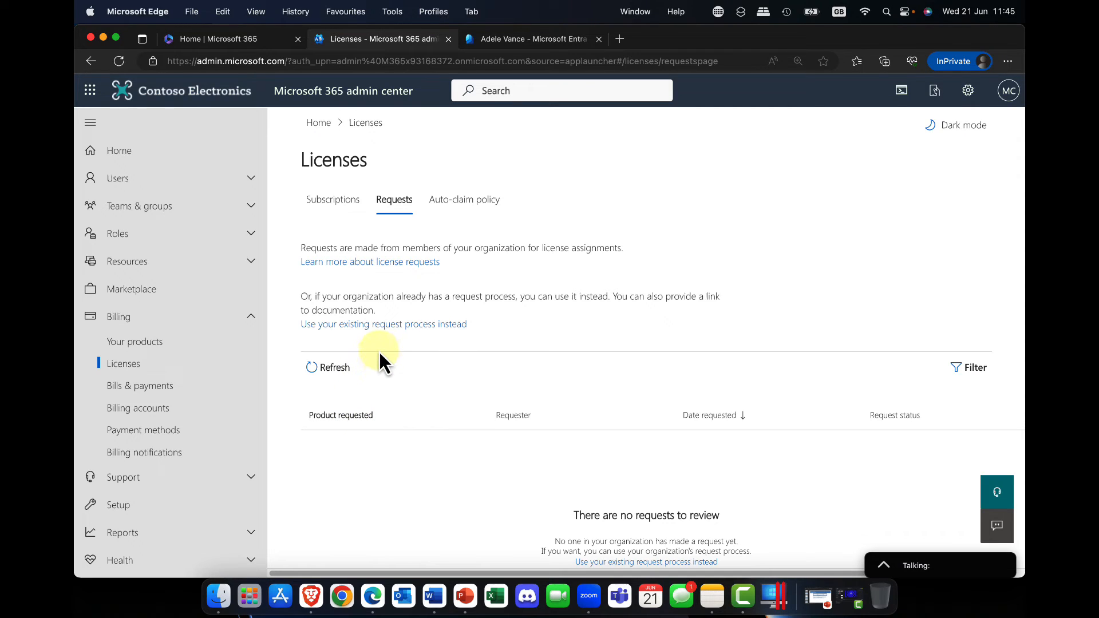
left_click(461, 203)
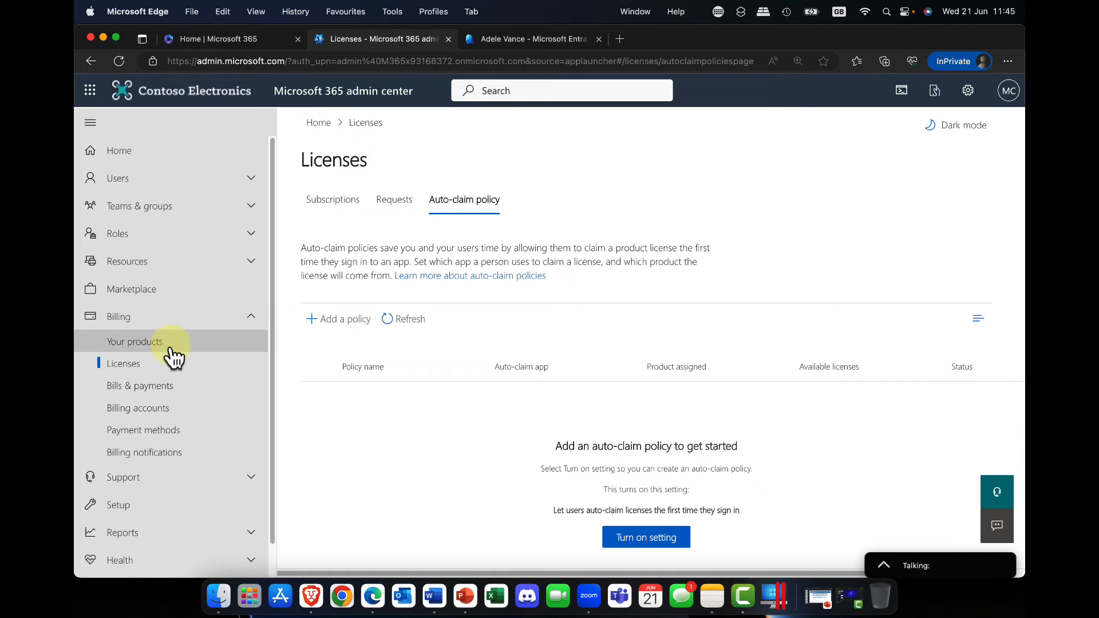
Check the invoices under Bills & payments, return to the Licenses page and collapse the Billing section
left_click(142, 386)
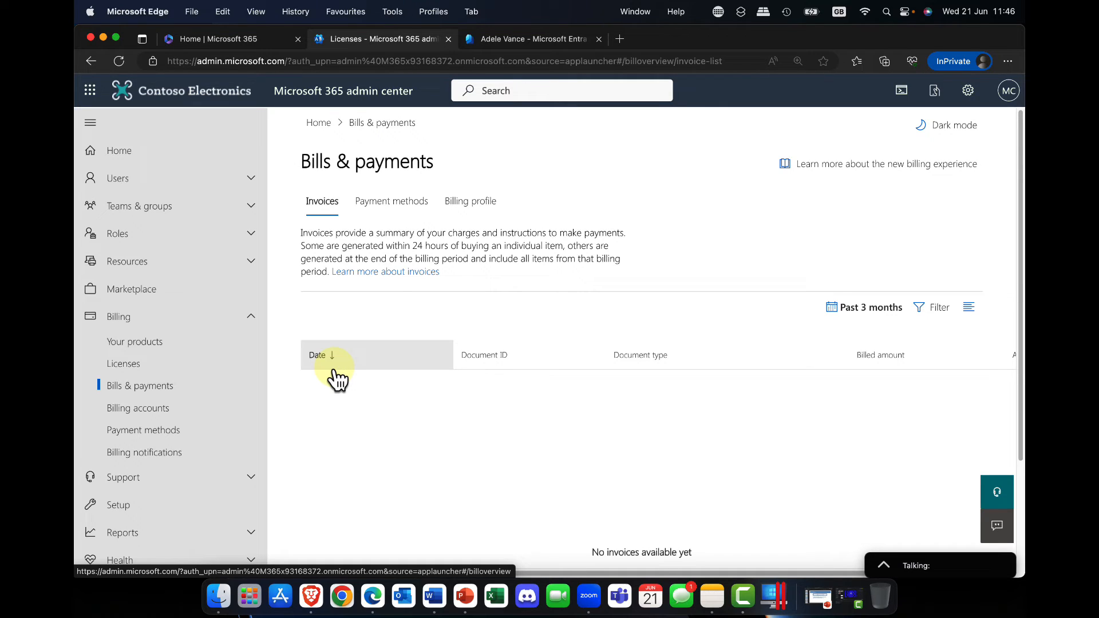
left_click(132, 364)
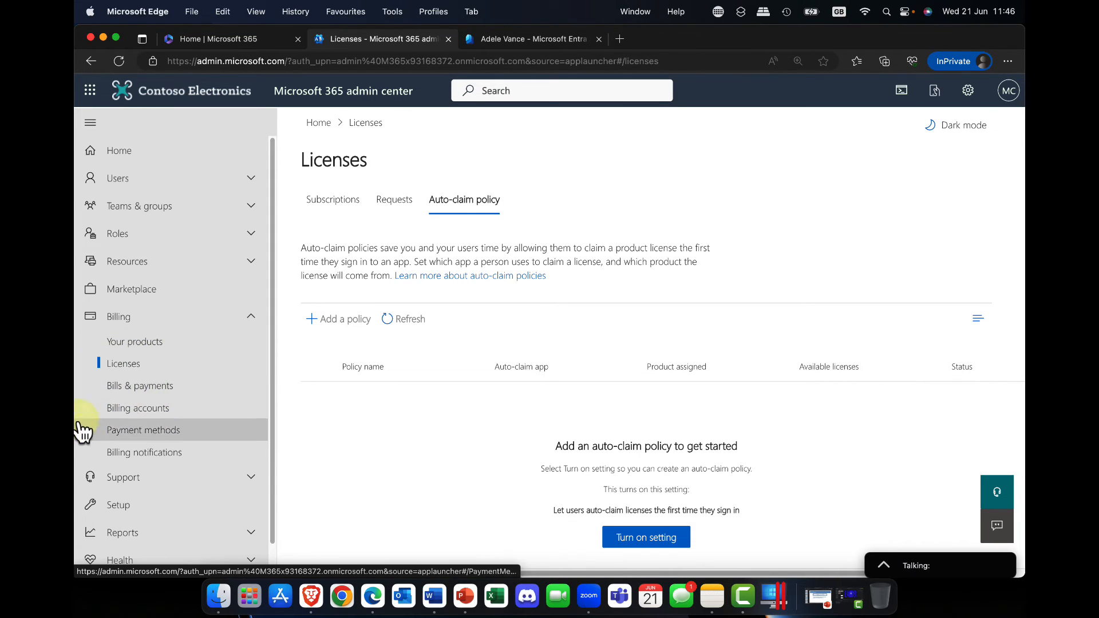
left_click(252, 317)
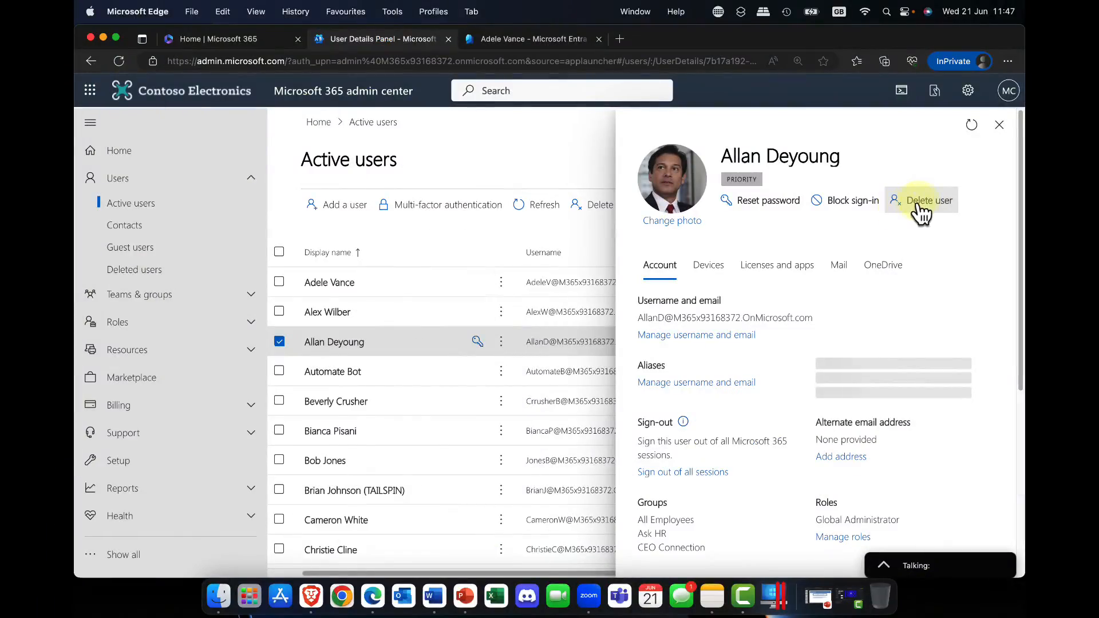
Open the deletion options for the selected user and examine the option giving another user access to the OneDrive files, leaving it unselected
left_click(919, 206)
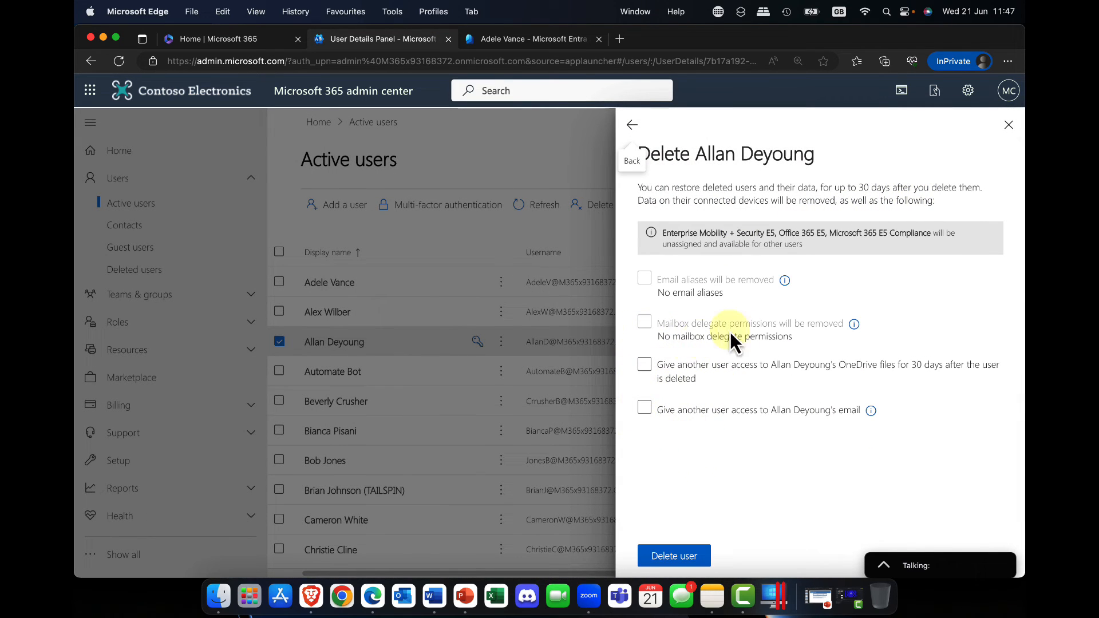
left_click(644, 366)
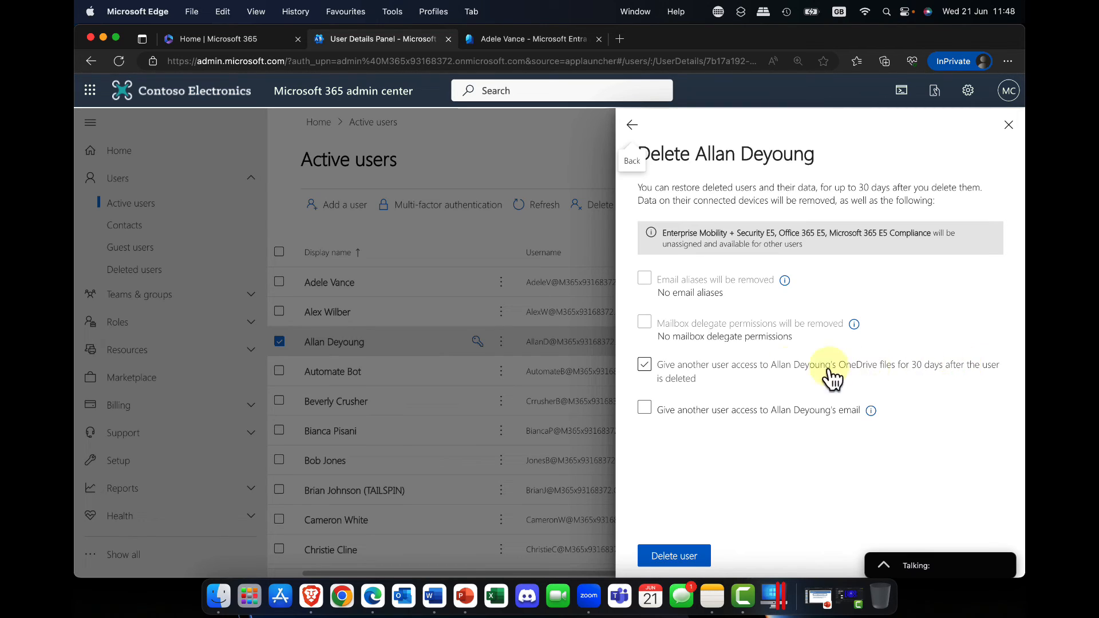
left_click(644, 369)
left_click(708, 404)
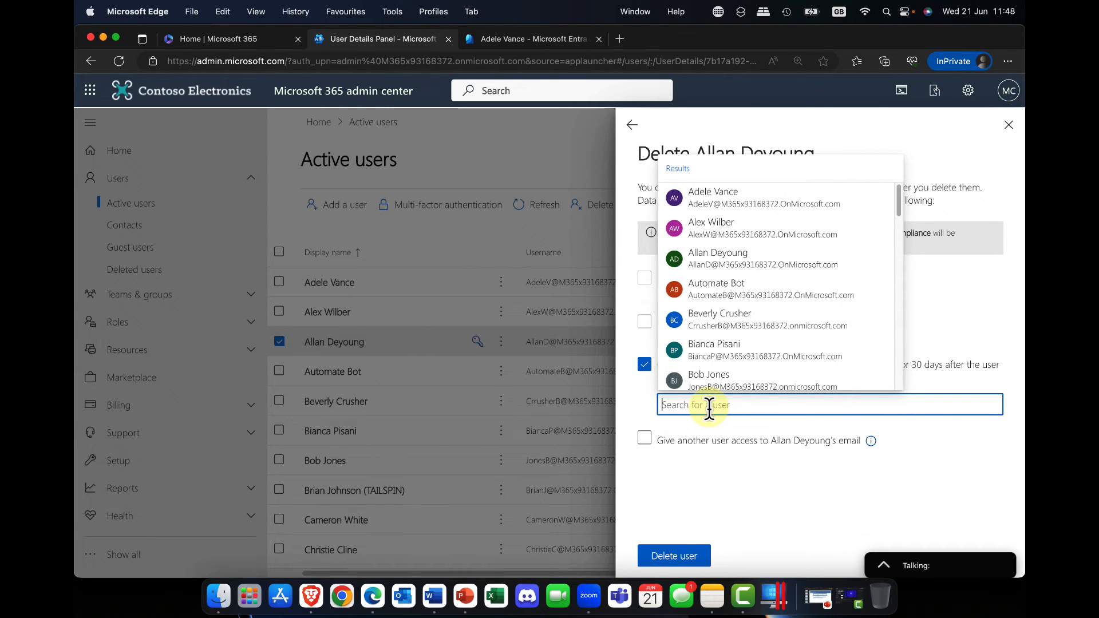
left_click(644, 367)
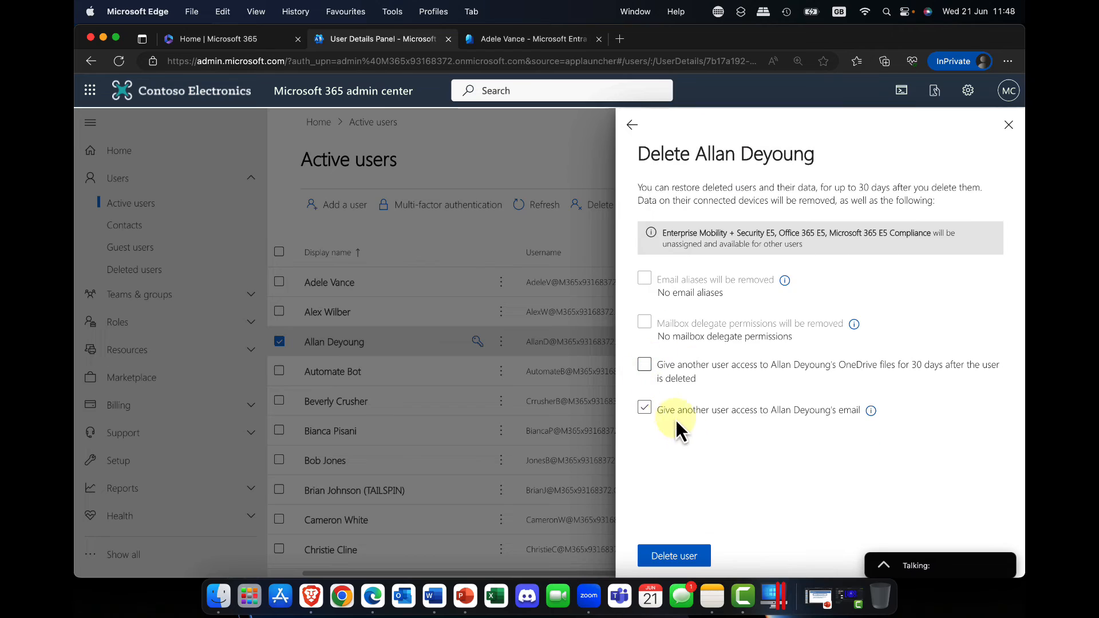
Delete the selected user without granting others access to the OneDrive files or email, and open the deleted users list
left_click(675, 556)
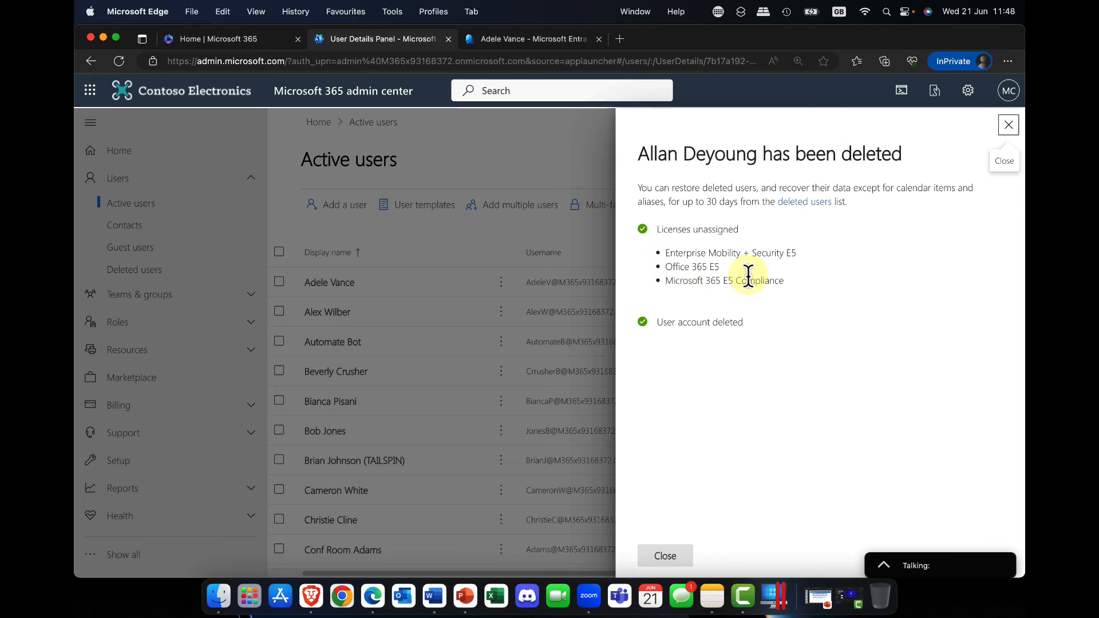
left_click(670, 560)
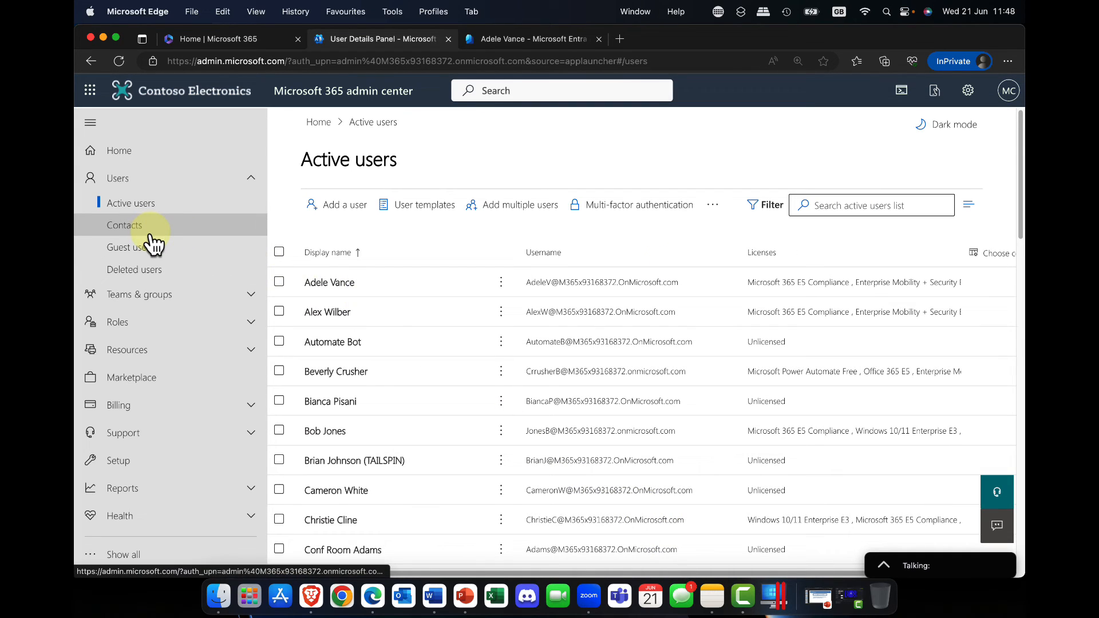
left_click(134, 275)
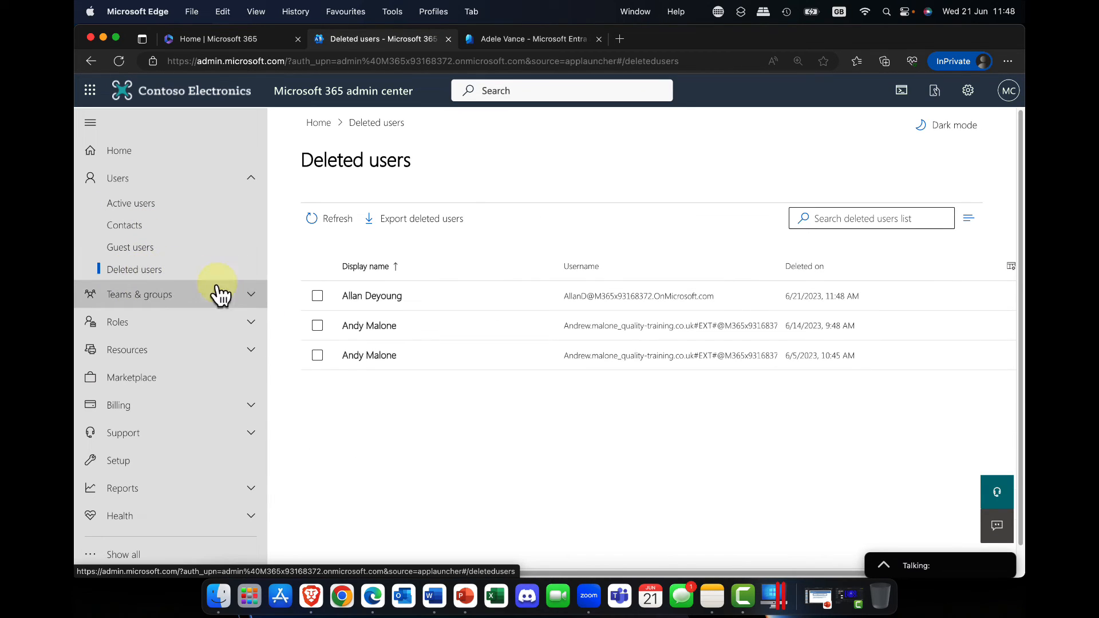
Restore the most recently deleted user with an auto-generated password and a required change at first sign-in, and return to the active users list
left_click(318, 296)
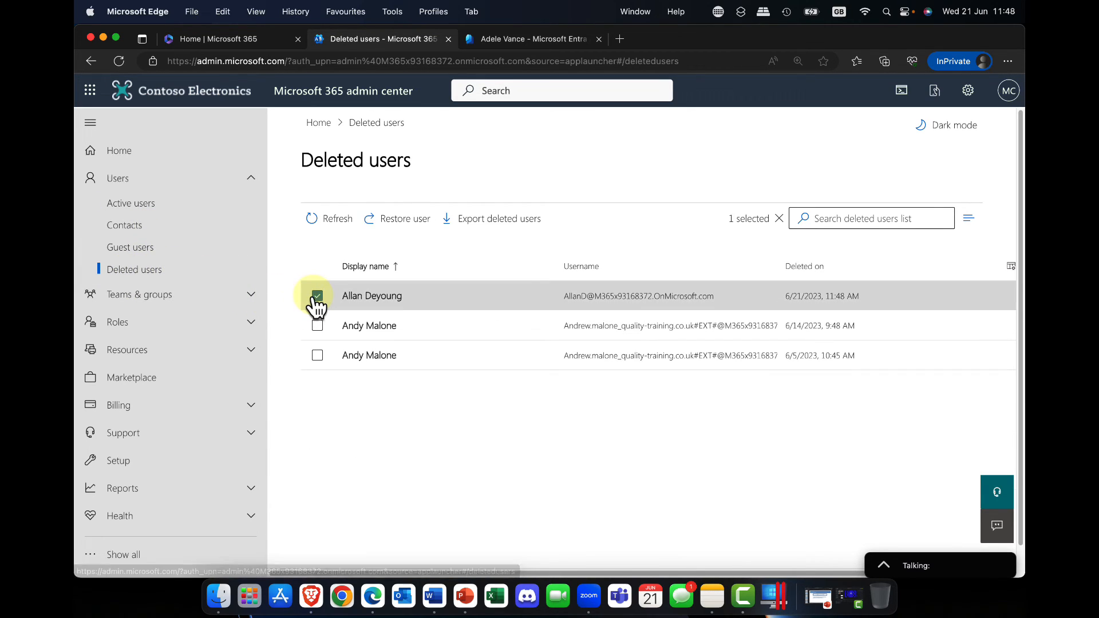
left_click(404, 219)
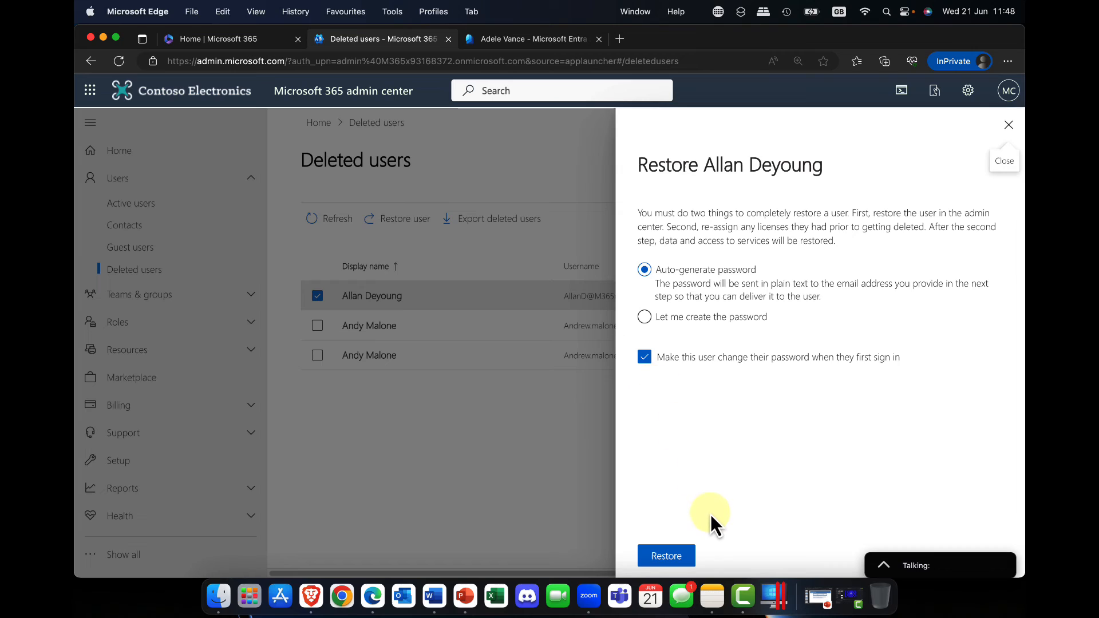
left_click(678, 558)
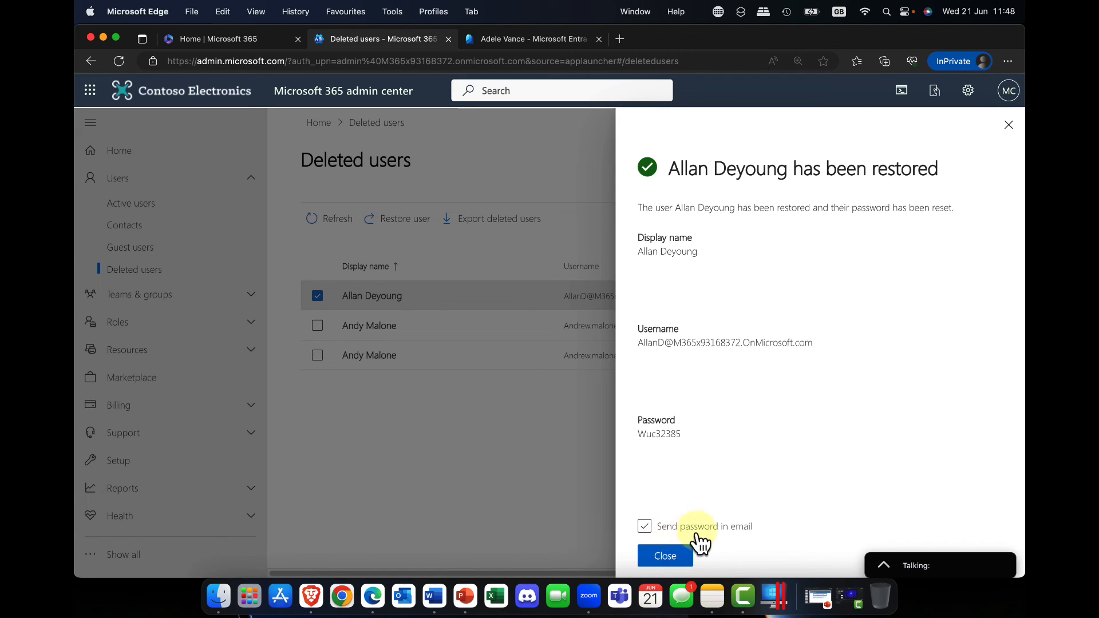
left_click(696, 532)
left_click(659, 556)
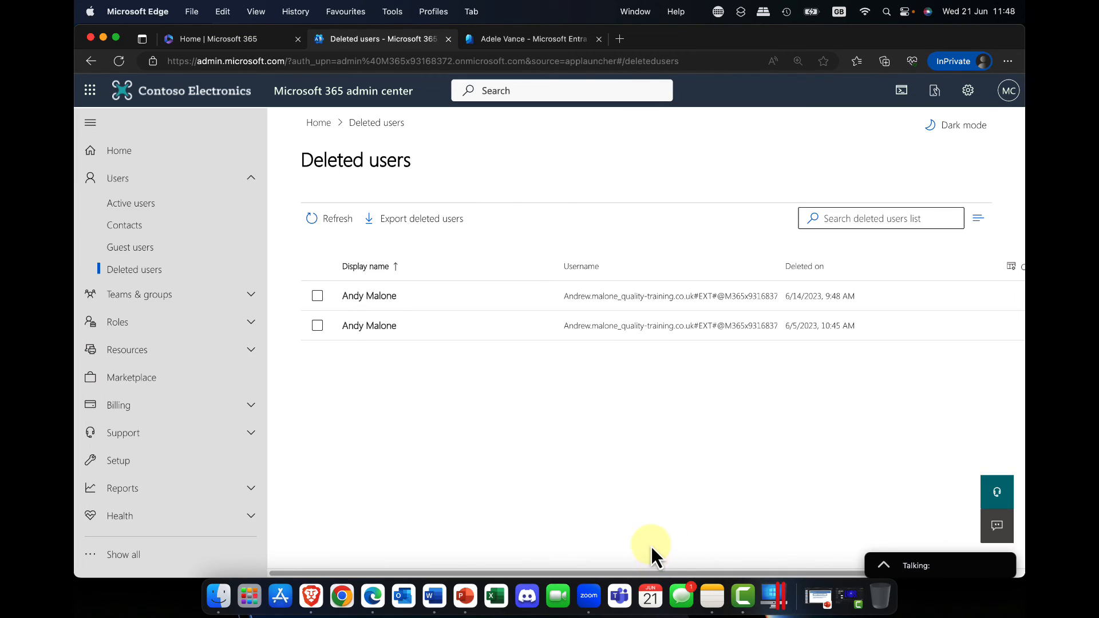
left_click(127, 205)
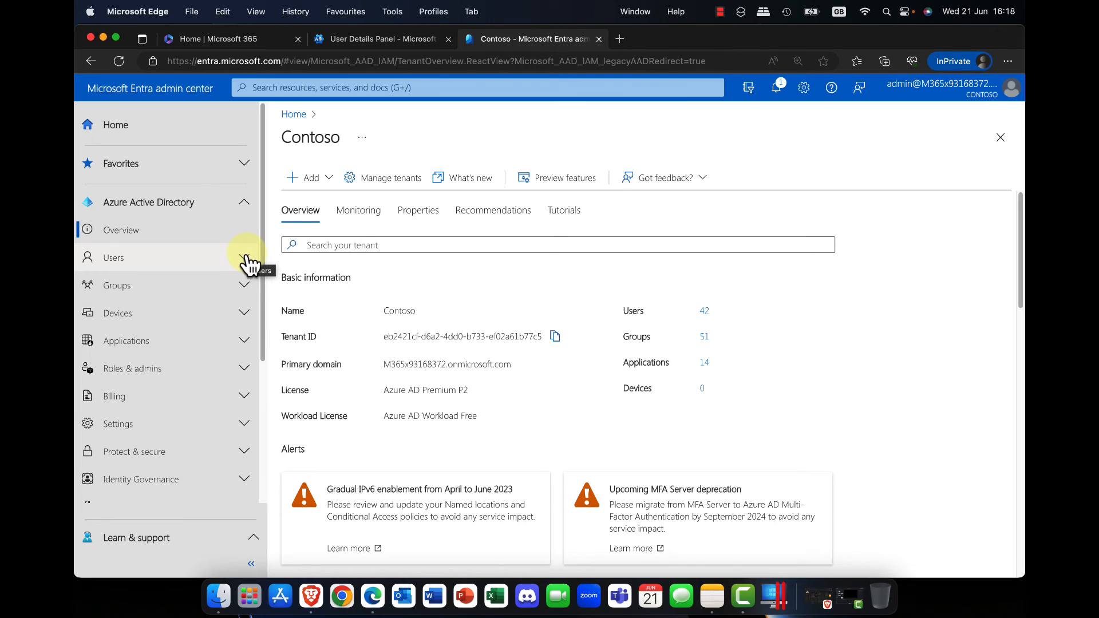
Examine the Users section in the Microsoft Entra admin center and switch back to the active users in the Microsoft 365 admin center
left_click(247, 260)
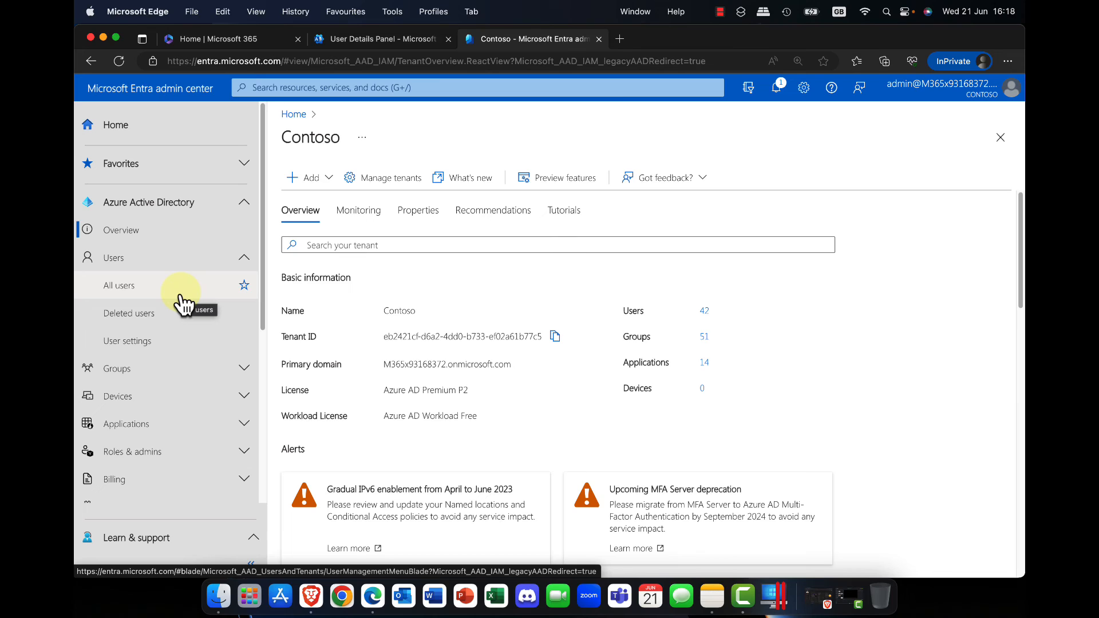
left_click(369, 38)
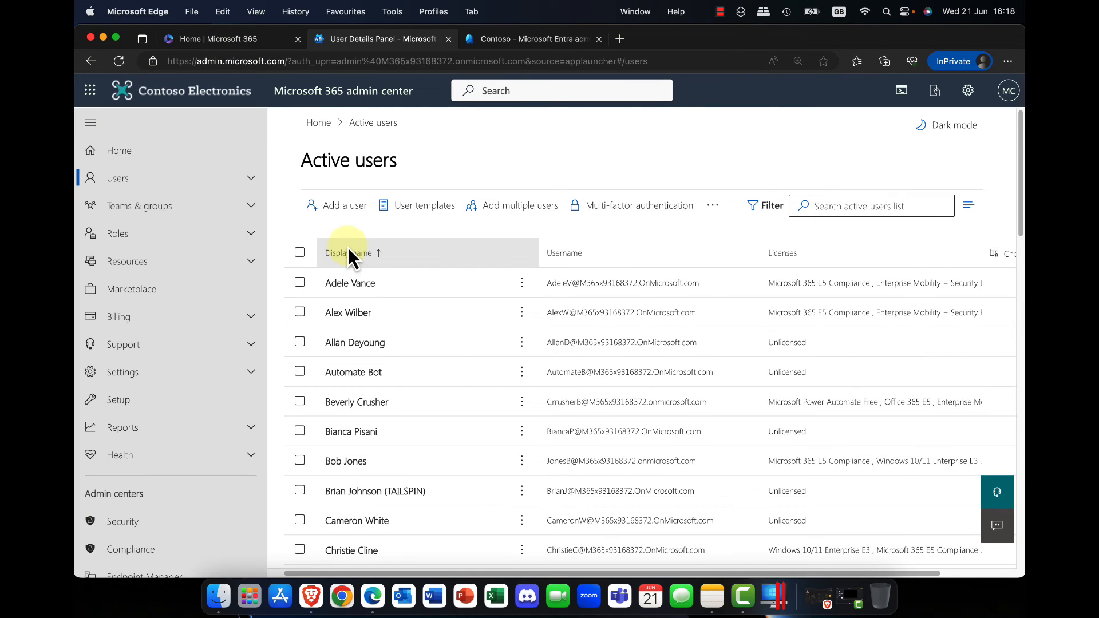
Select the user listed directly above Conf Room Adams and open their assigned licenses and apps
scroll(348, 246, "down", 5)
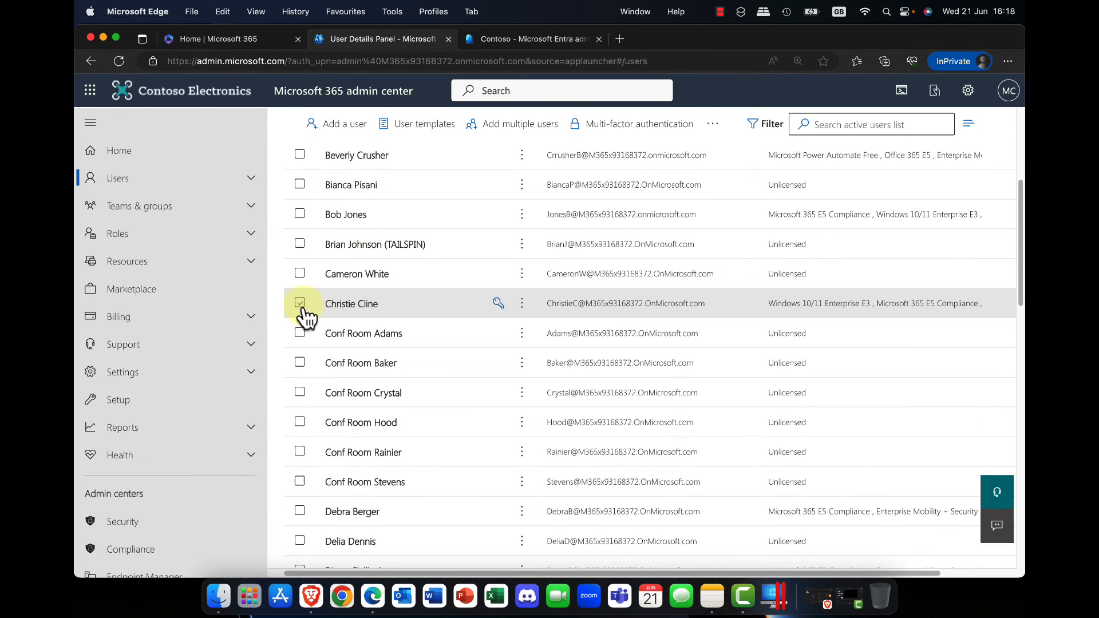
left_click(300, 304)
left_click(300, 305)
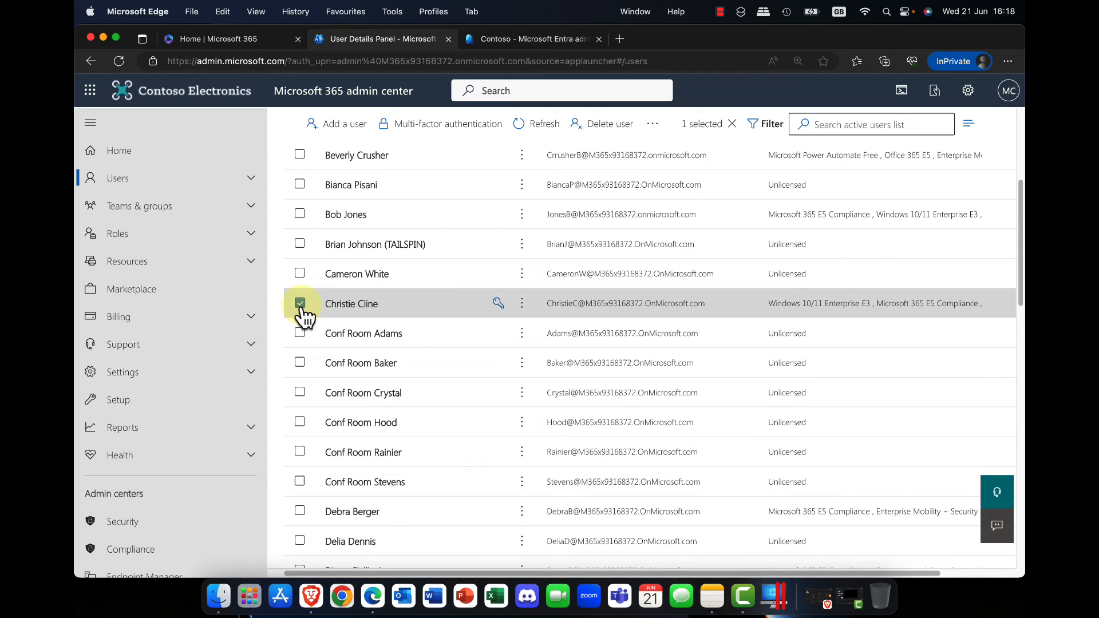
left_click(354, 303)
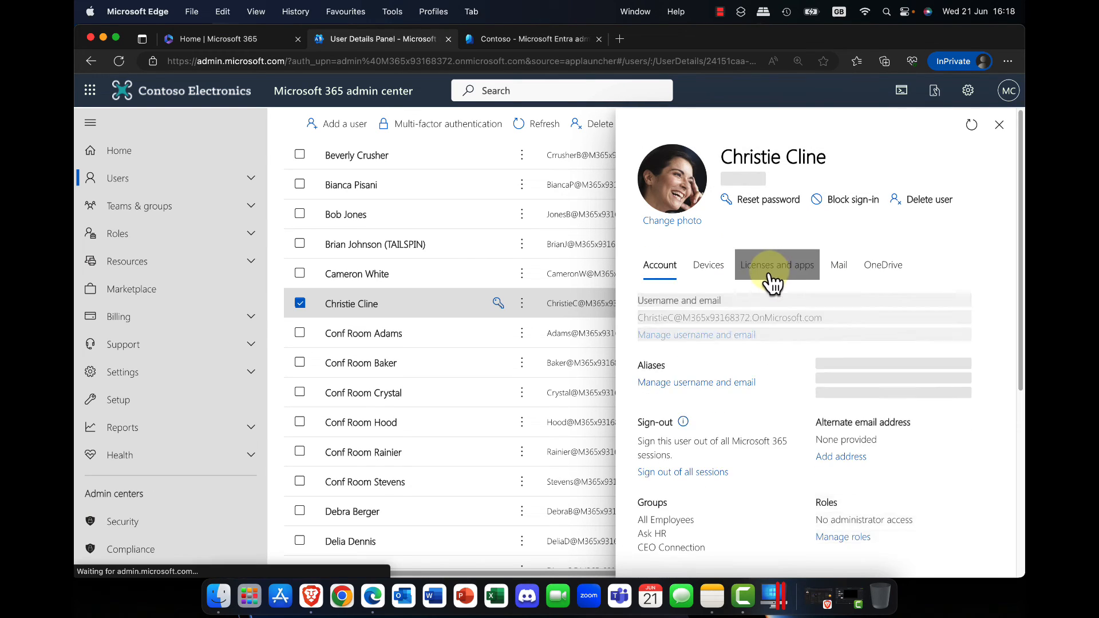
left_click(767, 282)
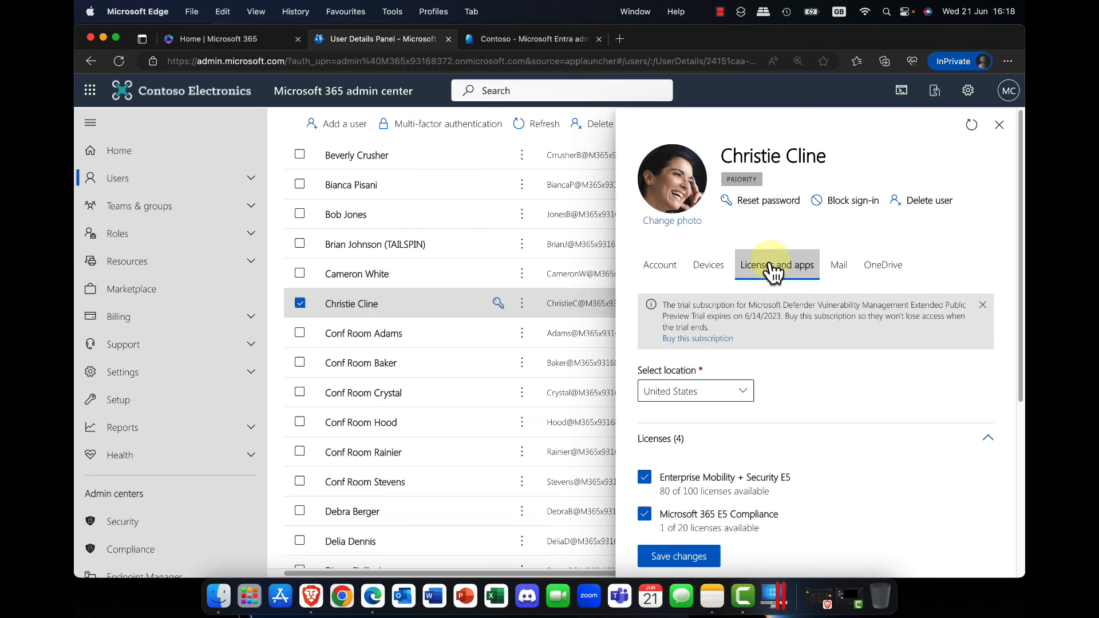
Remove the user's Enterprise Mobility + Security E5, Microsoft 365 E5 Compliance, Office 365 E5 and Windows 10/11 Enterprise E3 licenses and save the changes
scroll(738, 385, "down", 1)
left_click(645, 316)
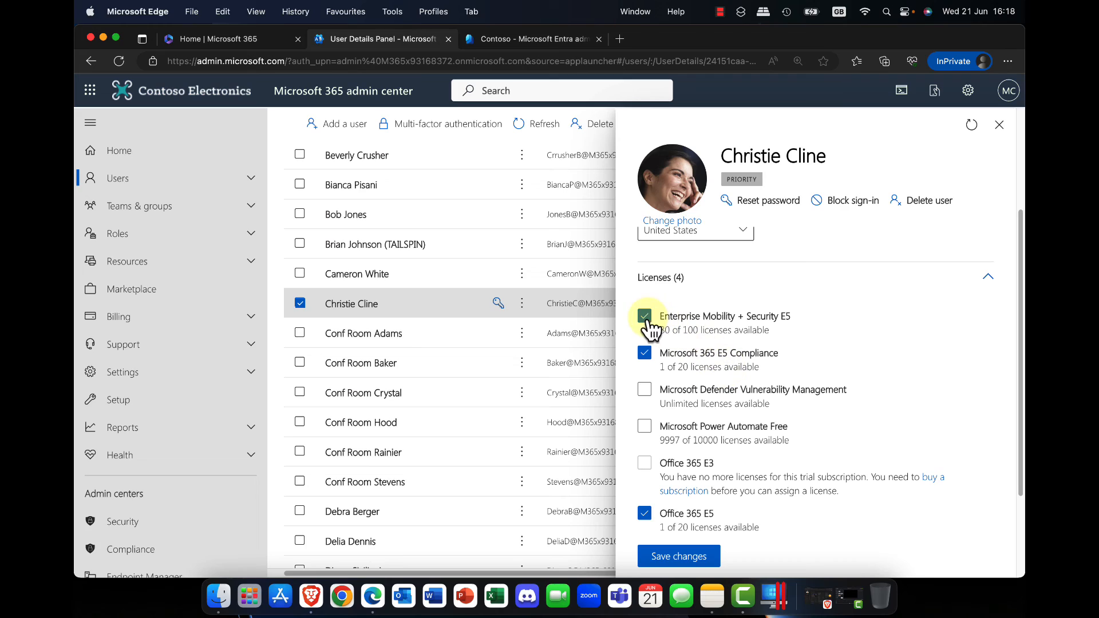
left_click(644, 353)
left_click(643, 514)
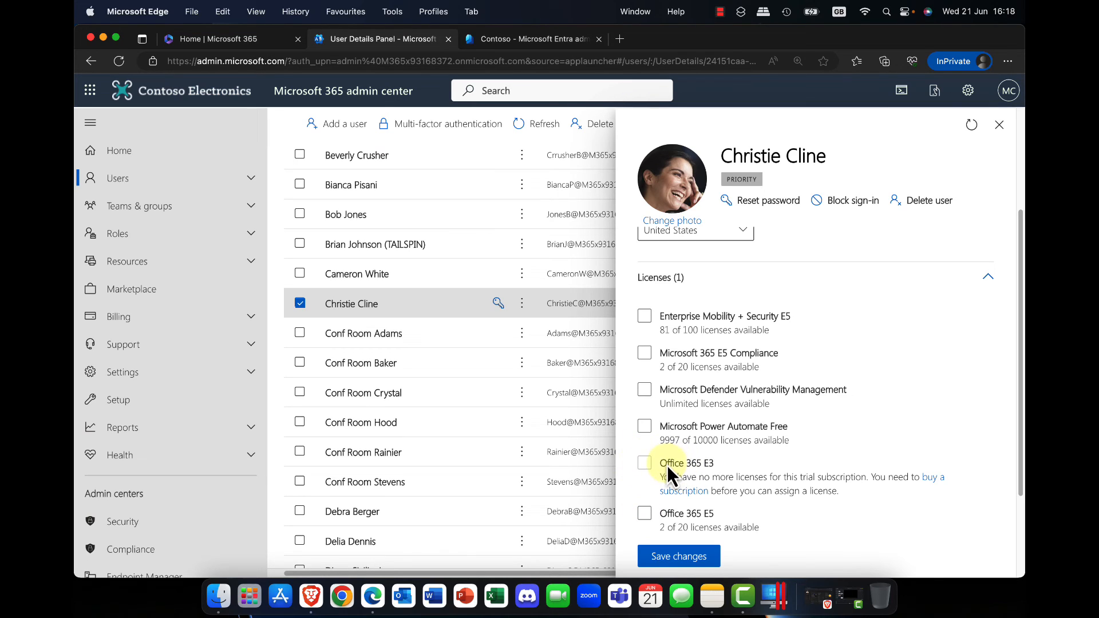
scroll(645, 387, "down", 2)
left_click(645, 384)
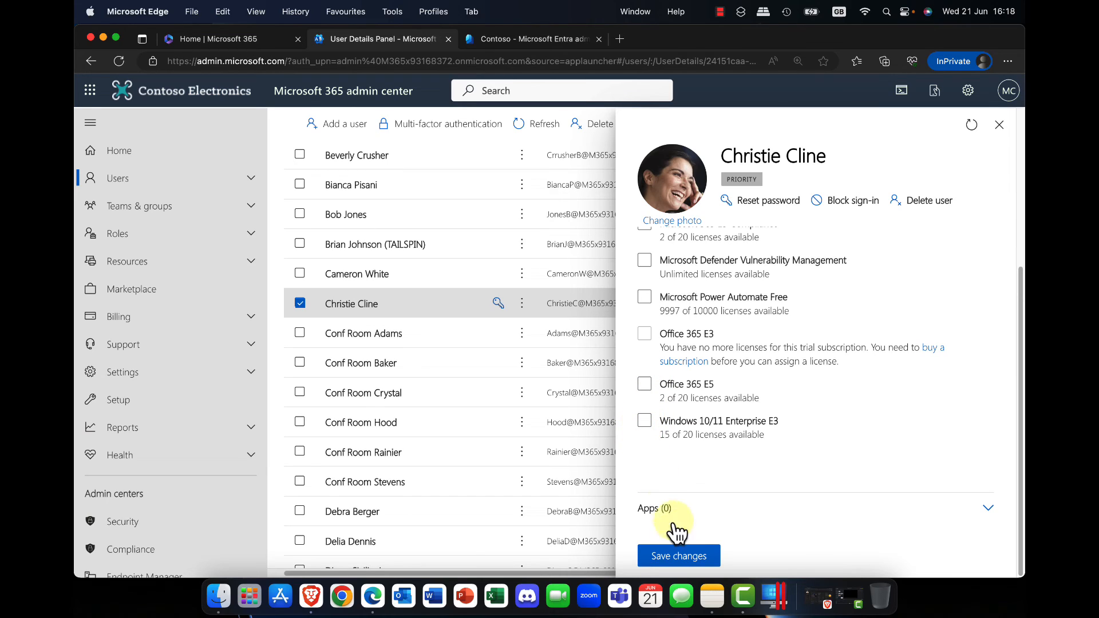
left_click(679, 557)
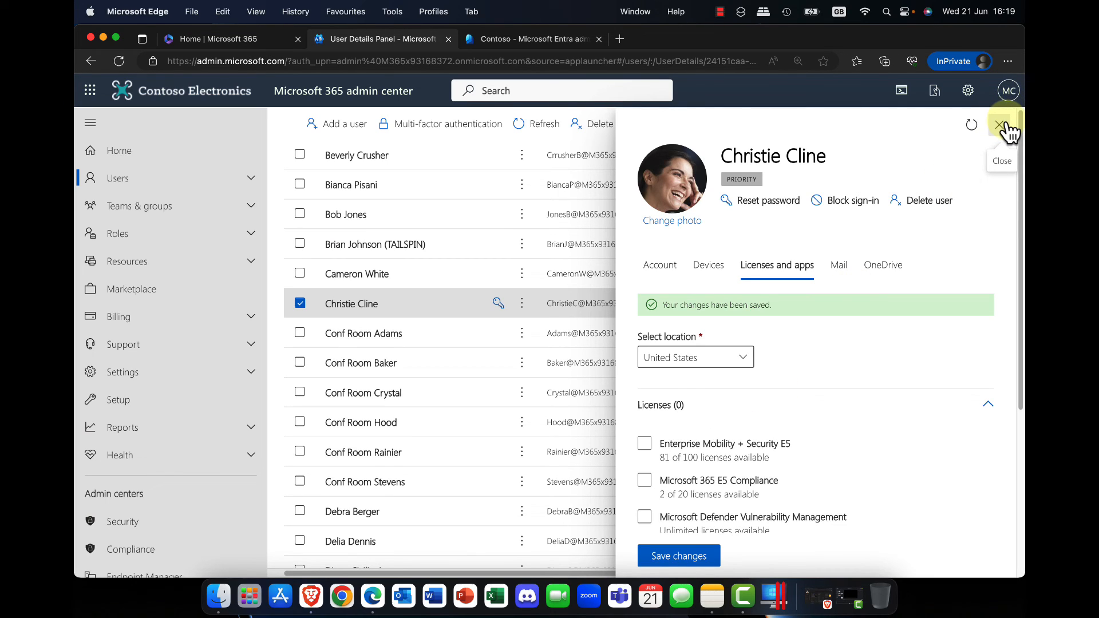
left_click(675, 559)
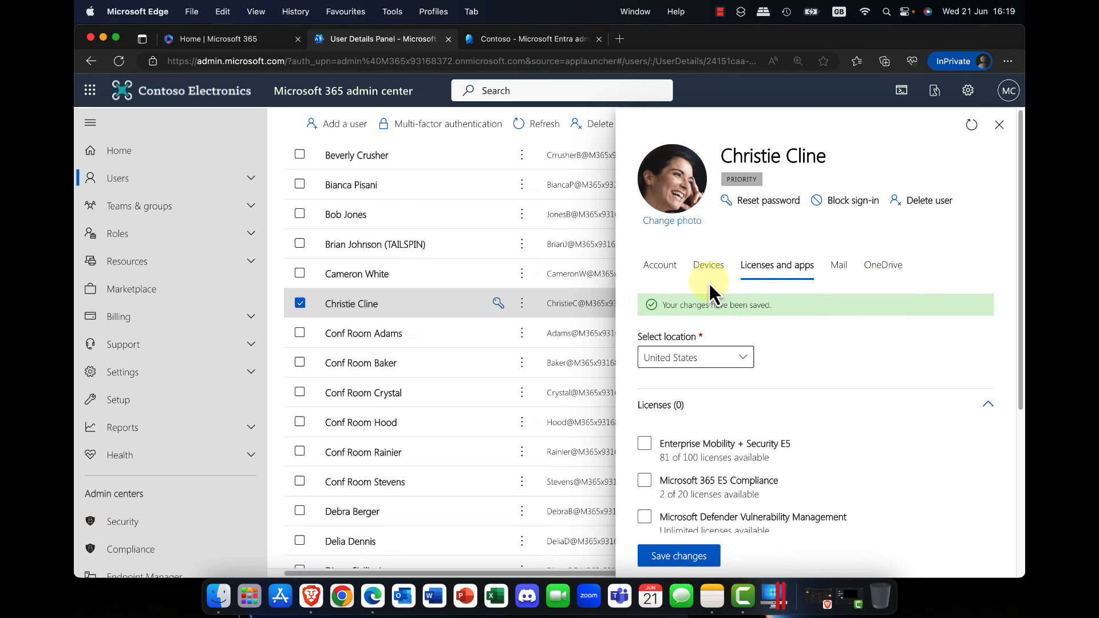
Give the user admin center access with the Global Administrator role and save the role assignment
left_click(659, 271)
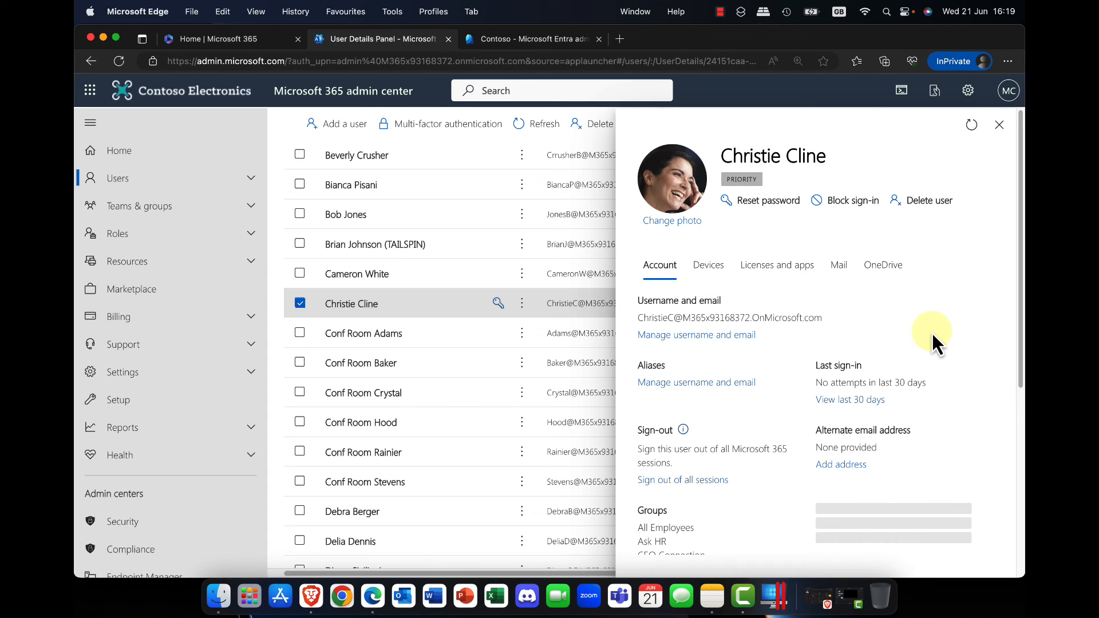
scroll(931, 333, "down", 5)
scroll(931, 332, "down", 4)
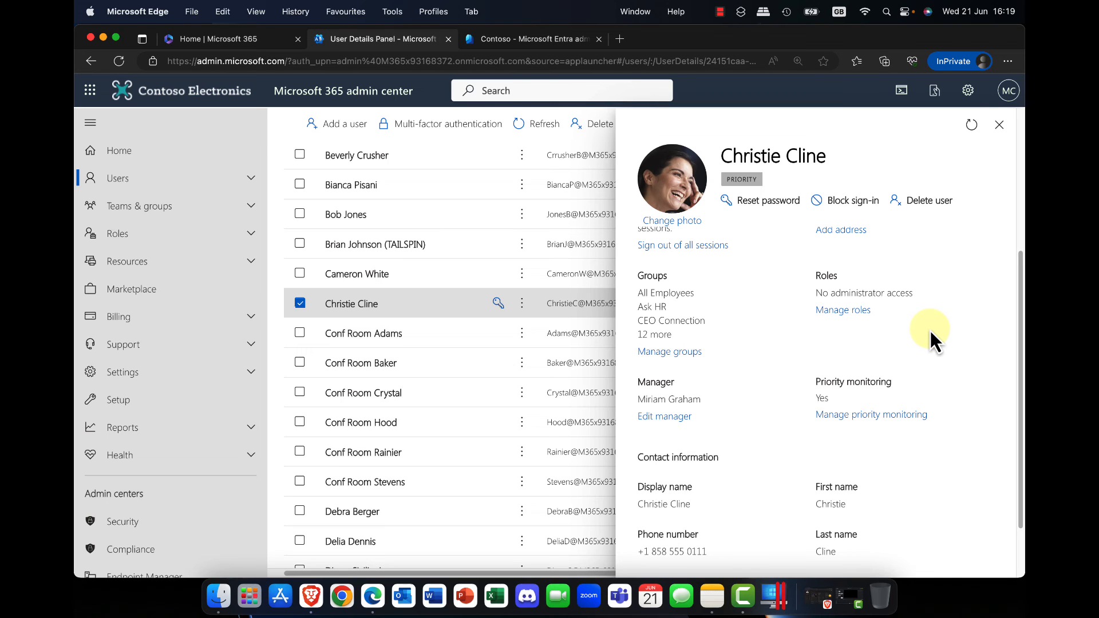
left_click(842, 310)
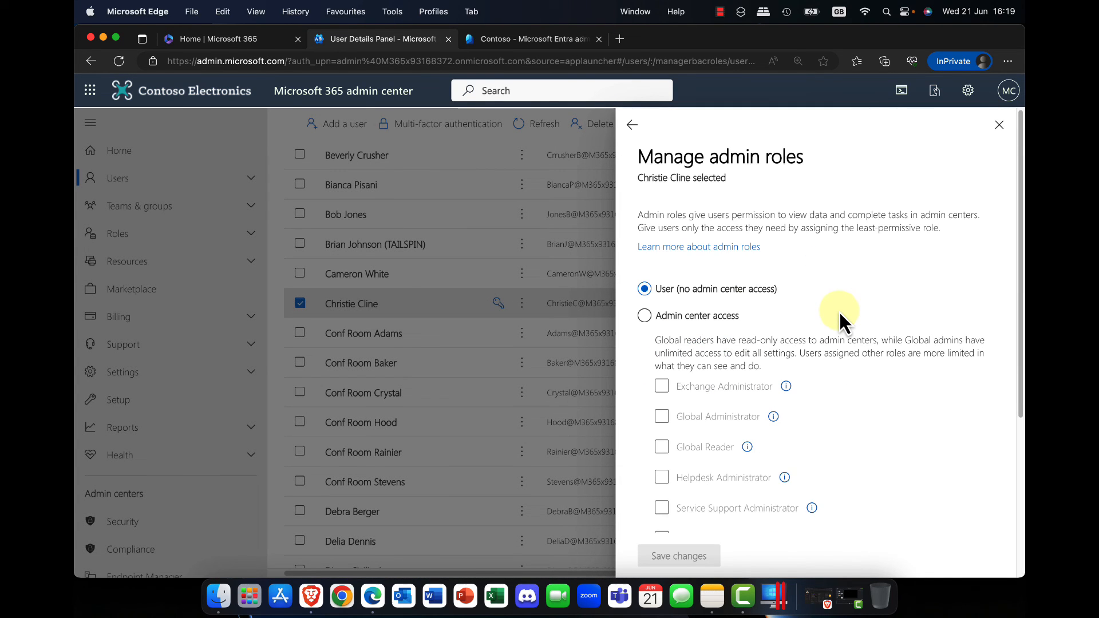
left_click(664, 316)
scroll(769, 316, "down", 3)
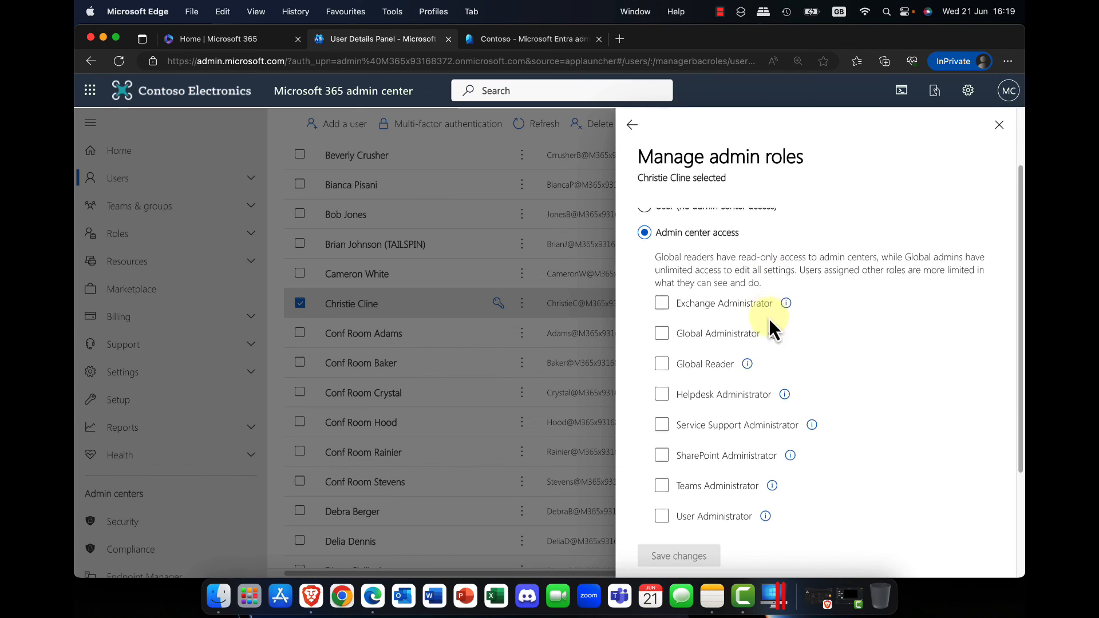
left_click(726, 324)
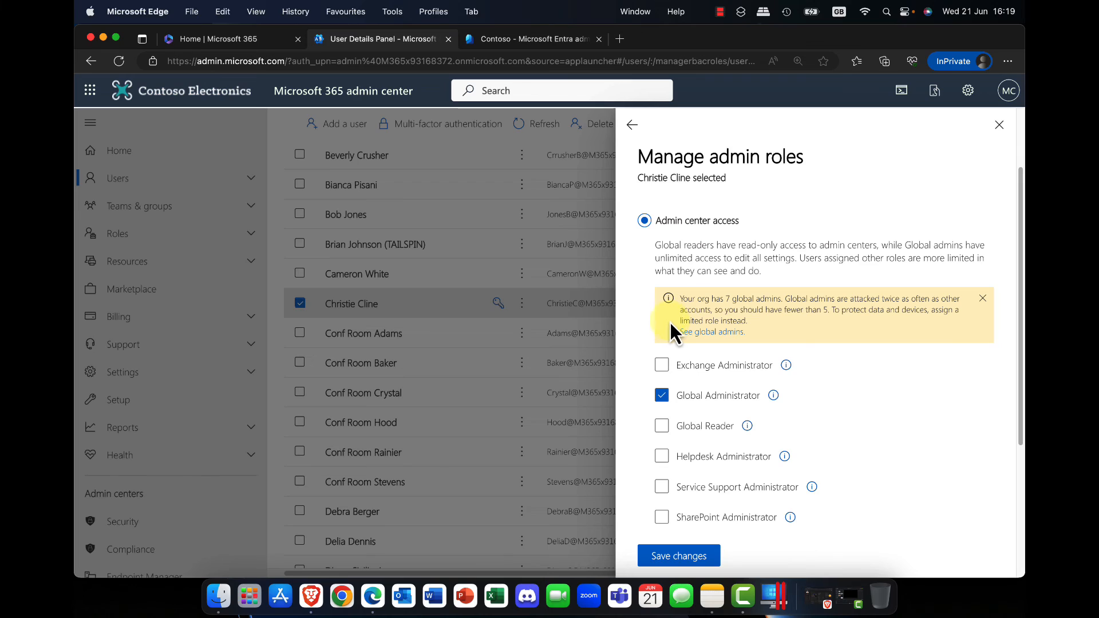
left_click(690, 558)
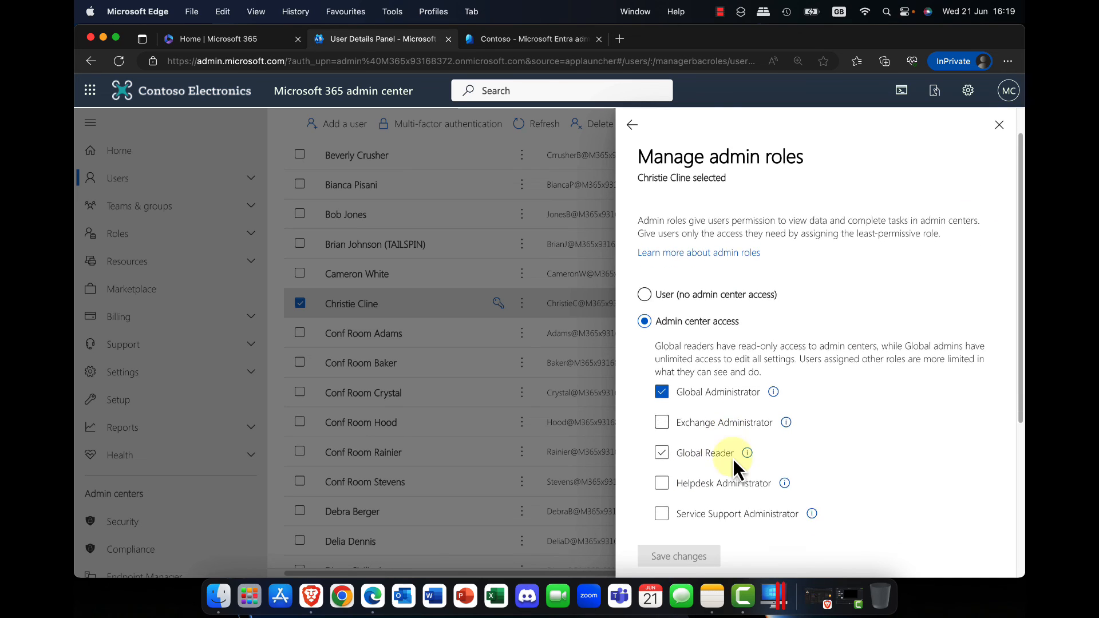
Review the remaining admin roles, check the roles shown in the user's account details and close the details
scroll(733, 458, "down", 5)
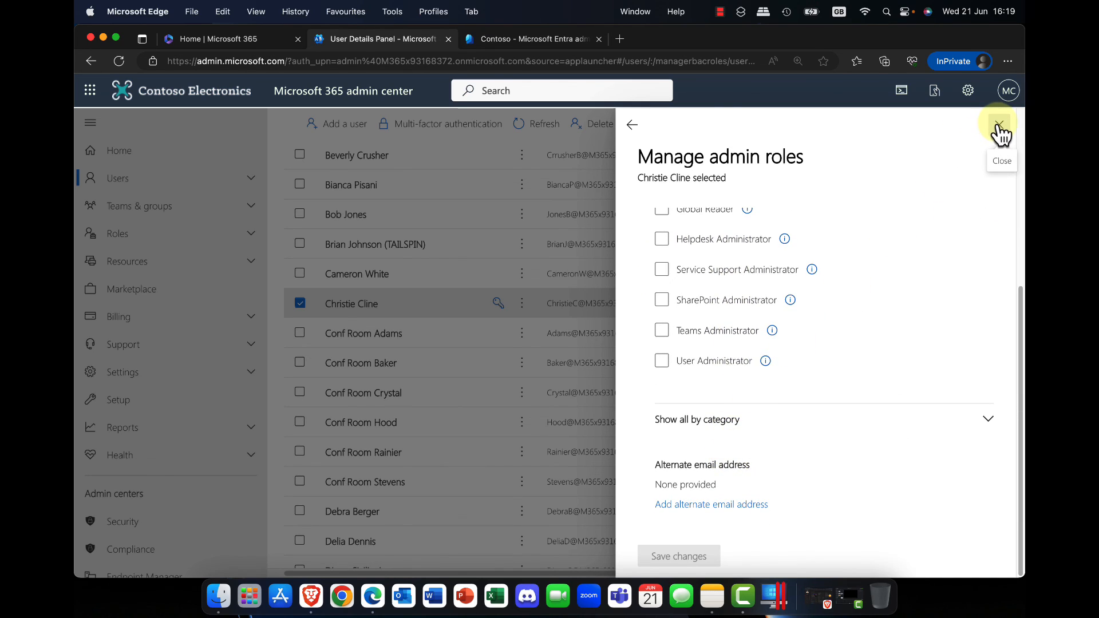
left_click(634, 126)
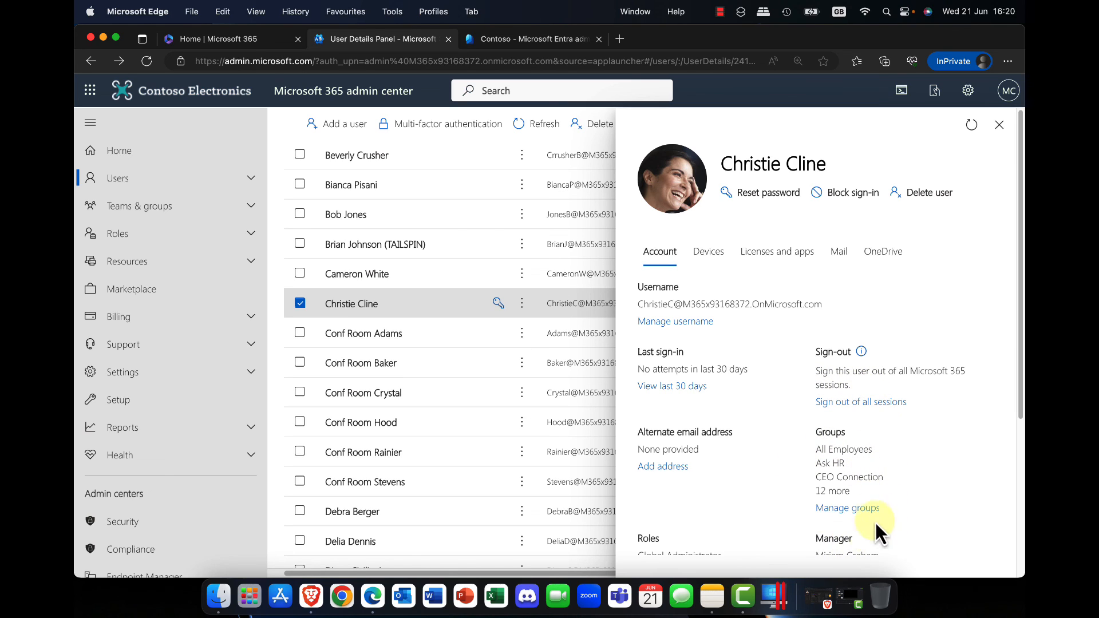
scroll(750, 466, "down", 3)
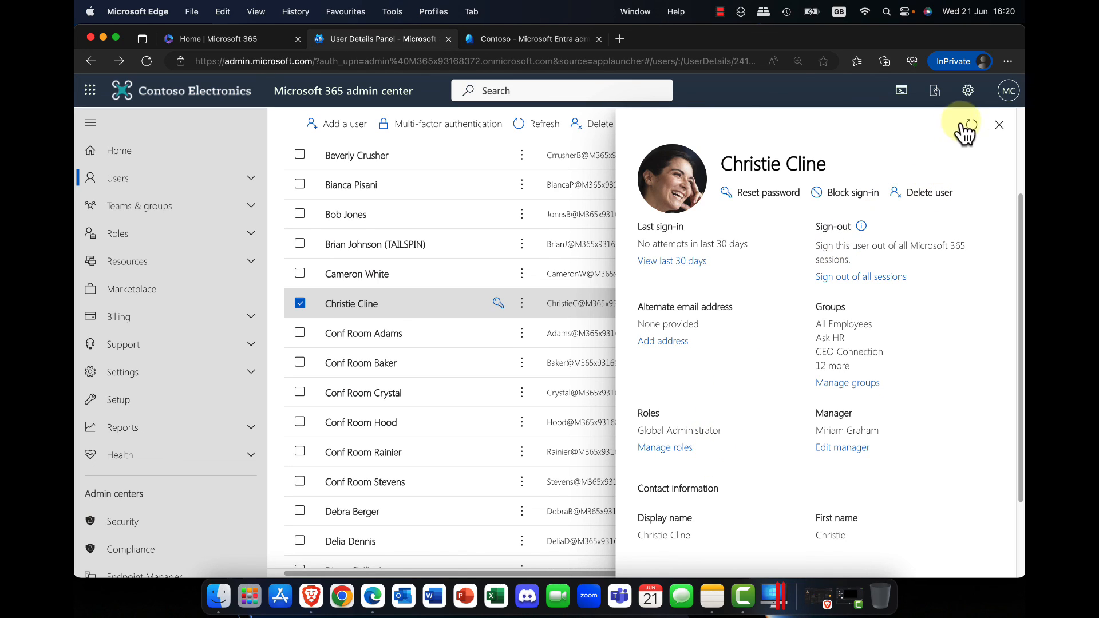
left_click(999, 125)
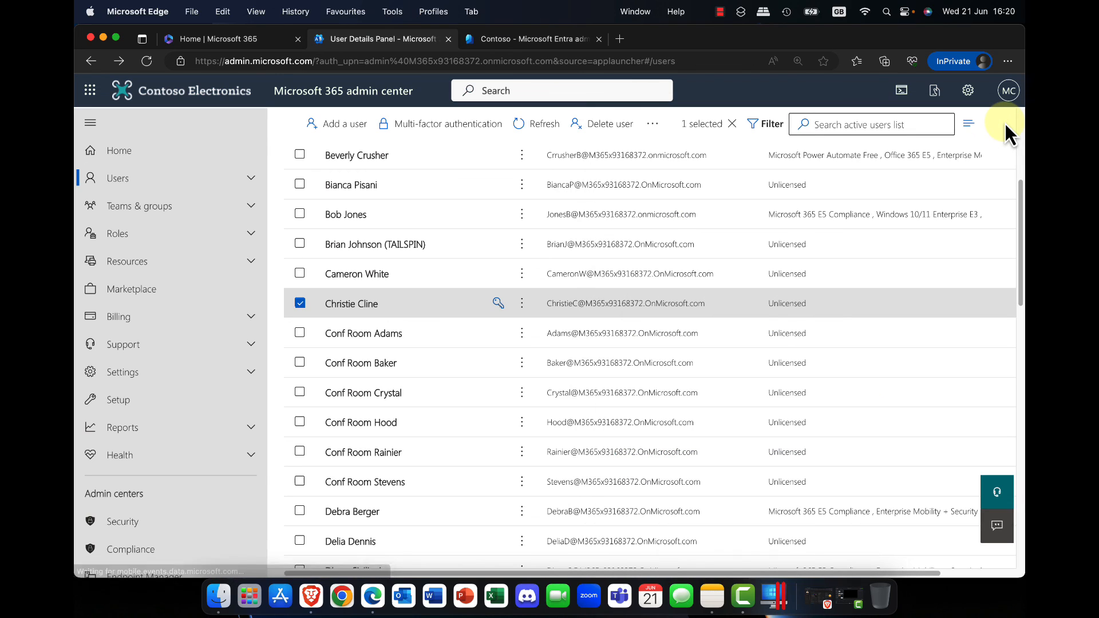